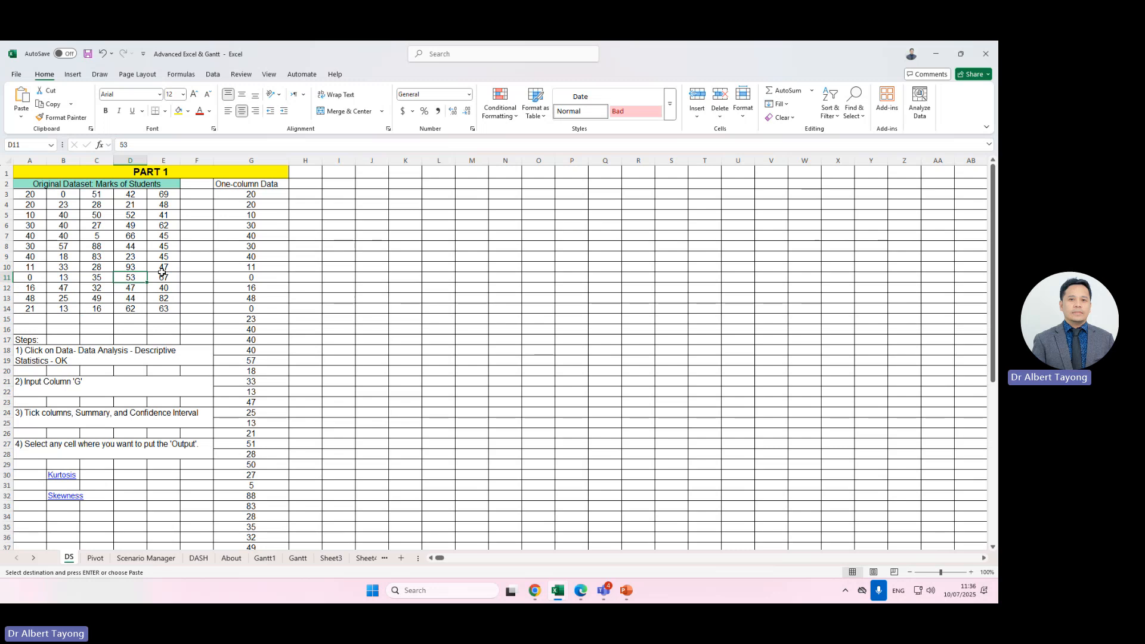
Examine the students' marks dataset in columns A–E and the one-column data in column G.
click(26, 206)
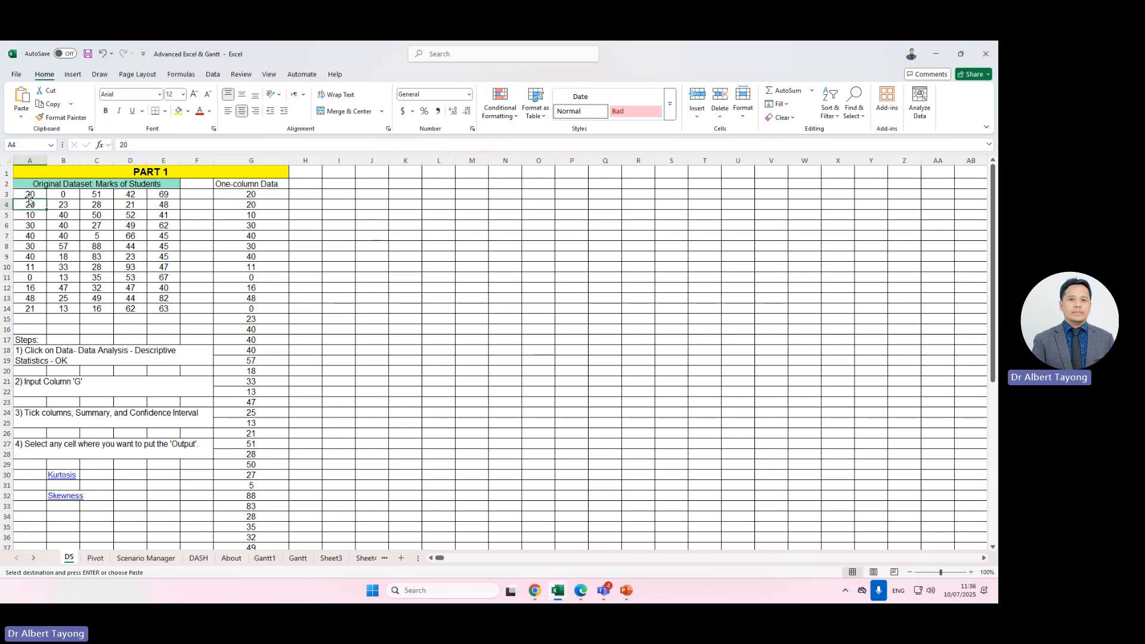
drag(29, 194, 165, 309)
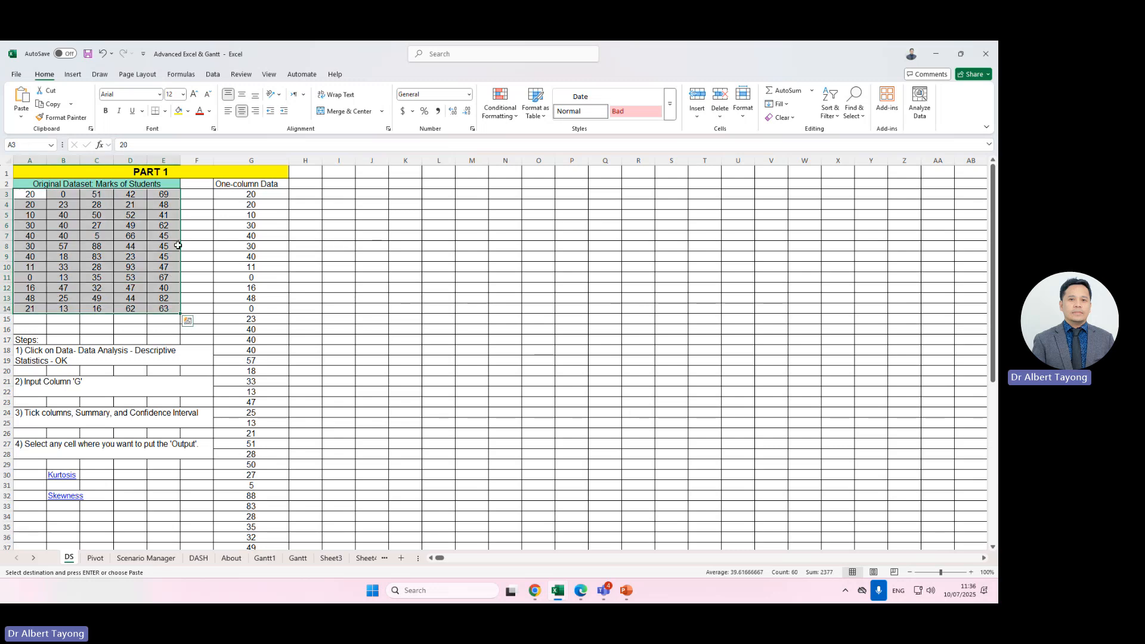
drag(29, 194, 167, 311)
drag(251, 194, 268, 370)
scroll(251, 268, down, 1)
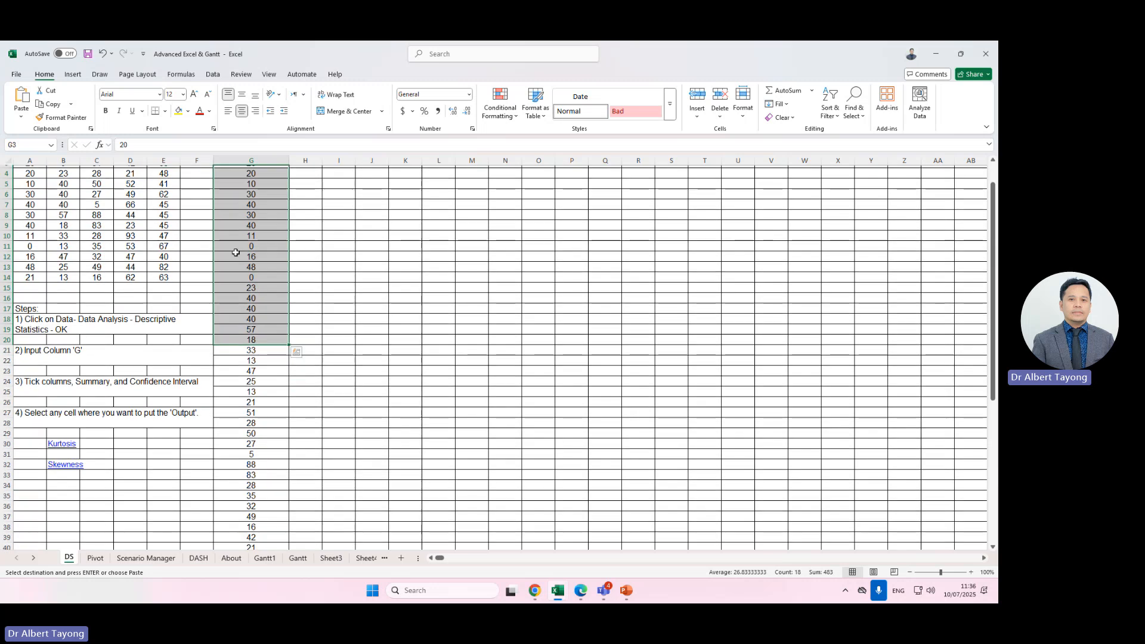
scroll(275, 272, up, 1)
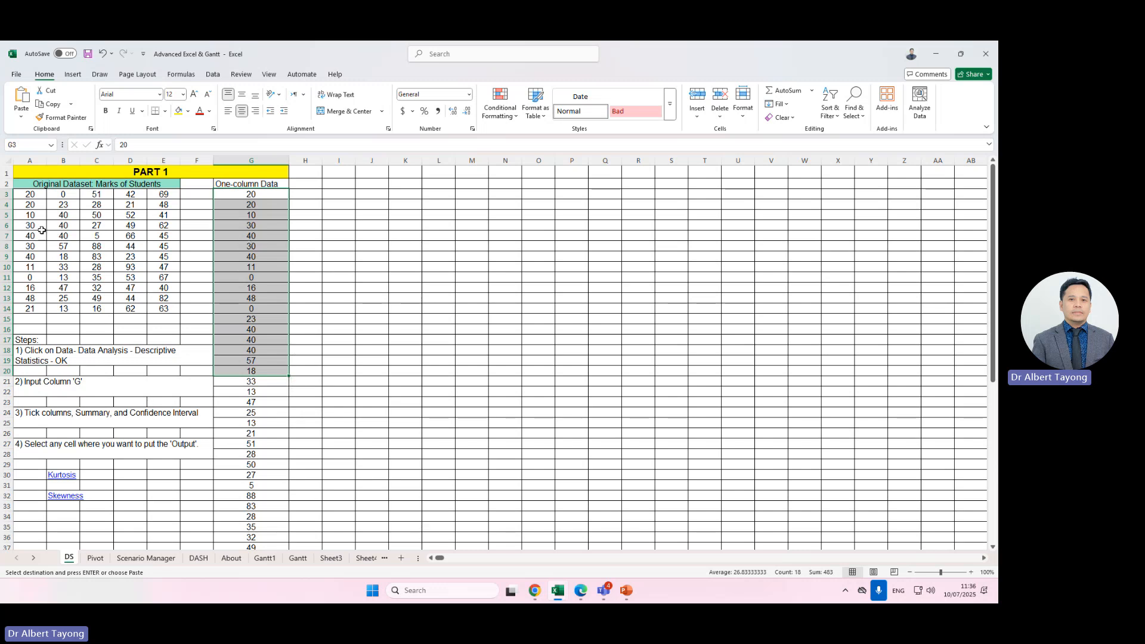
drag(30, 195, 185, 308)
click(277, 245)
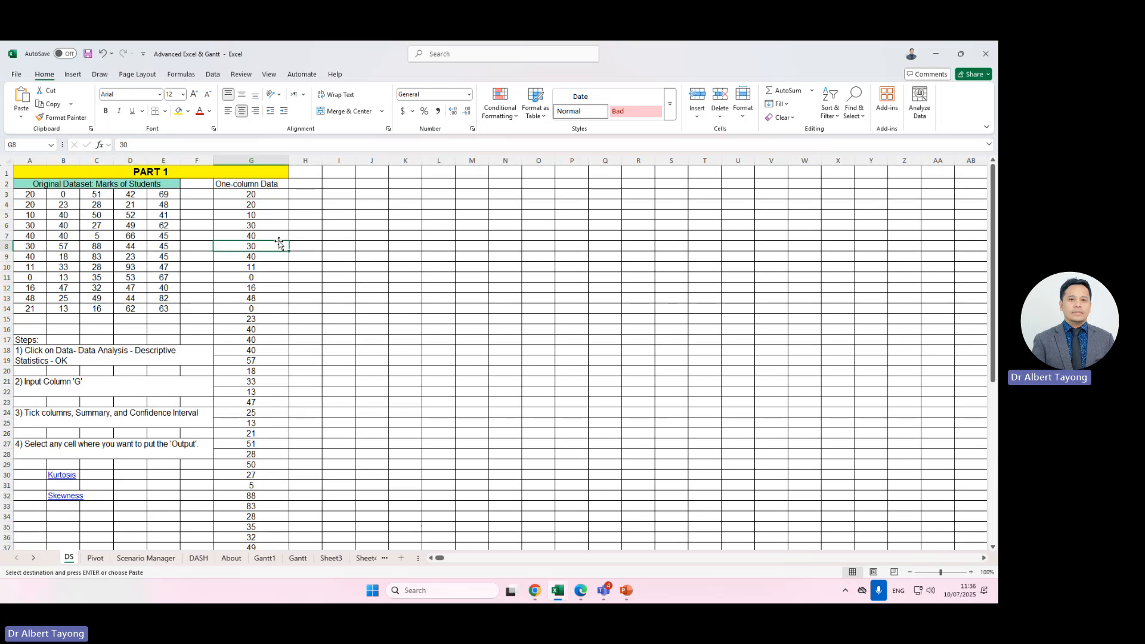
click(467, 268)
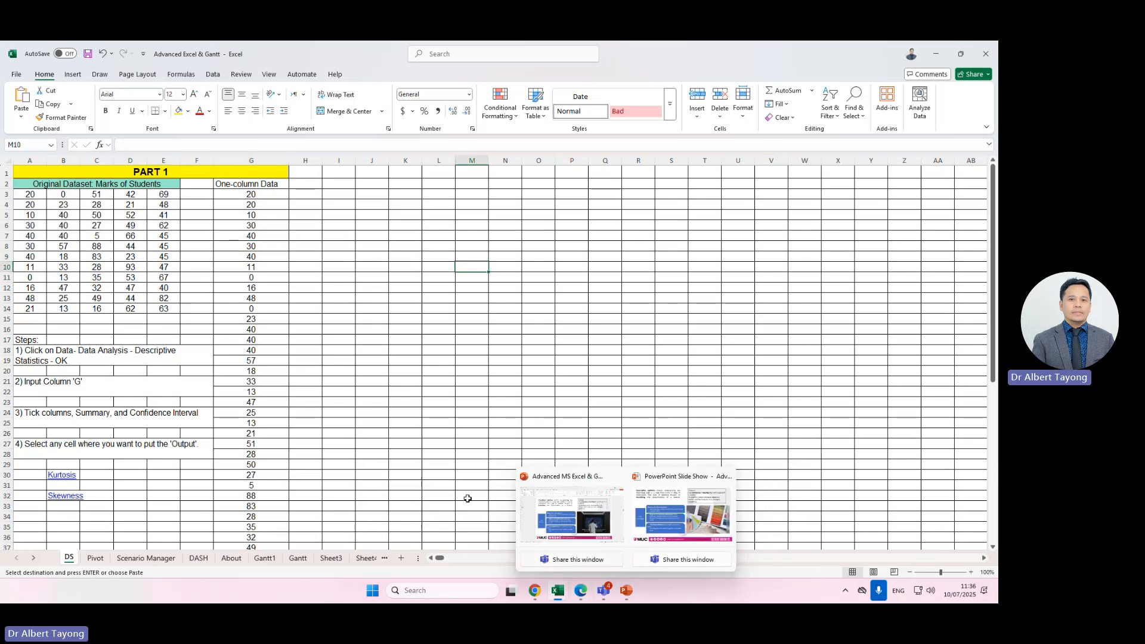
click(343, 330)
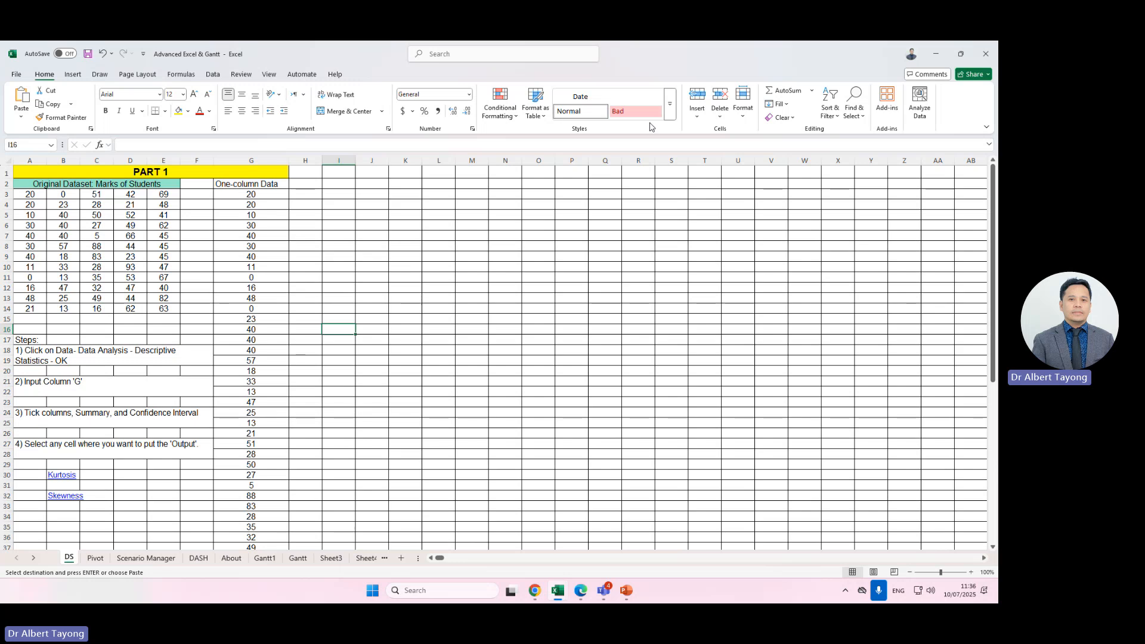
Open Excel Options, go to Add-ins, and manage the Excel Add-ins list.
click(17, 76)
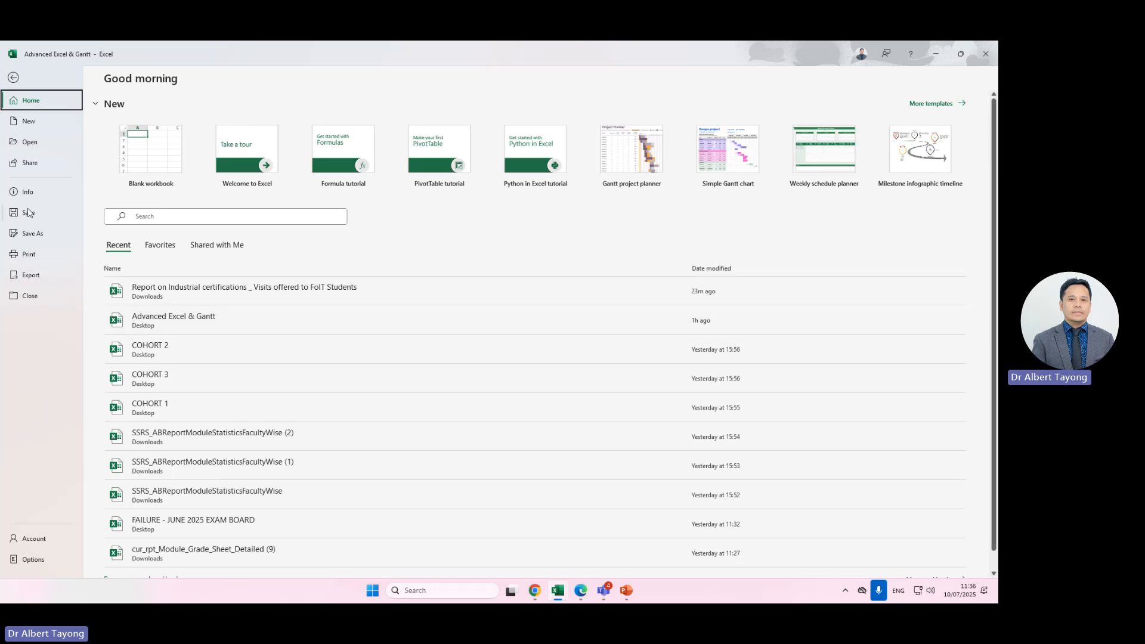
click(14, 78)
click(17, 74)
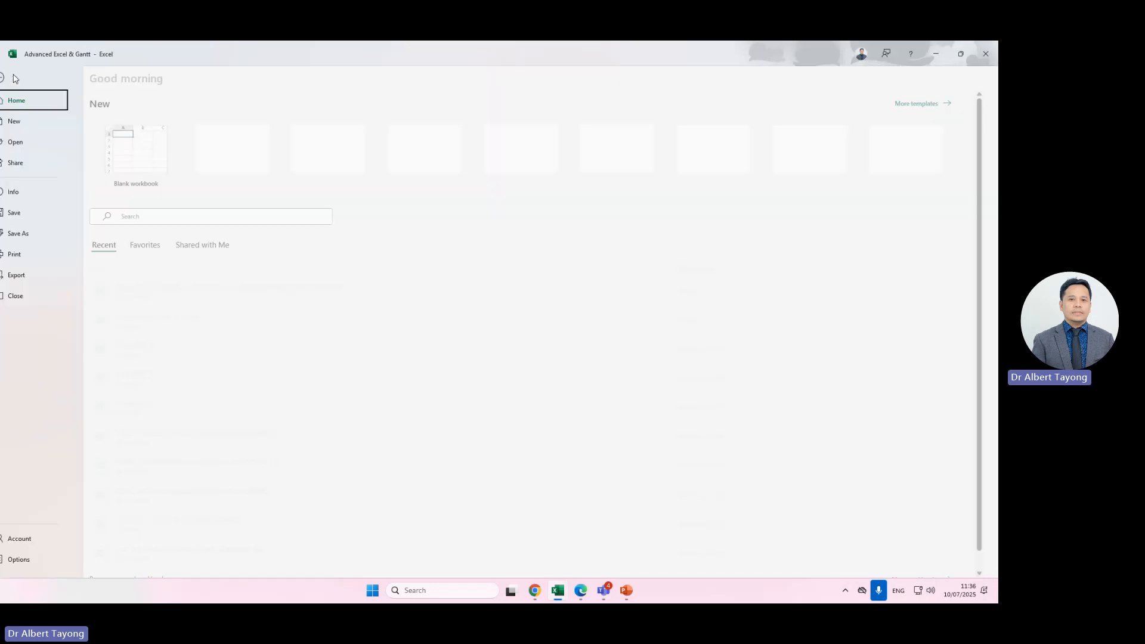
click(30, 558)
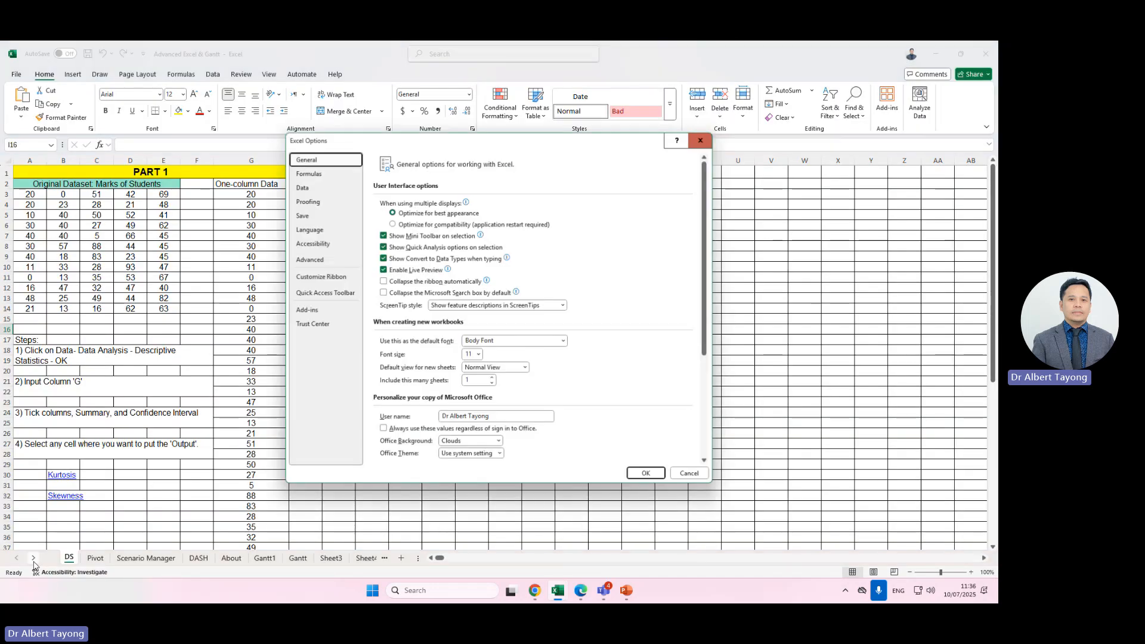
click(320, 312)
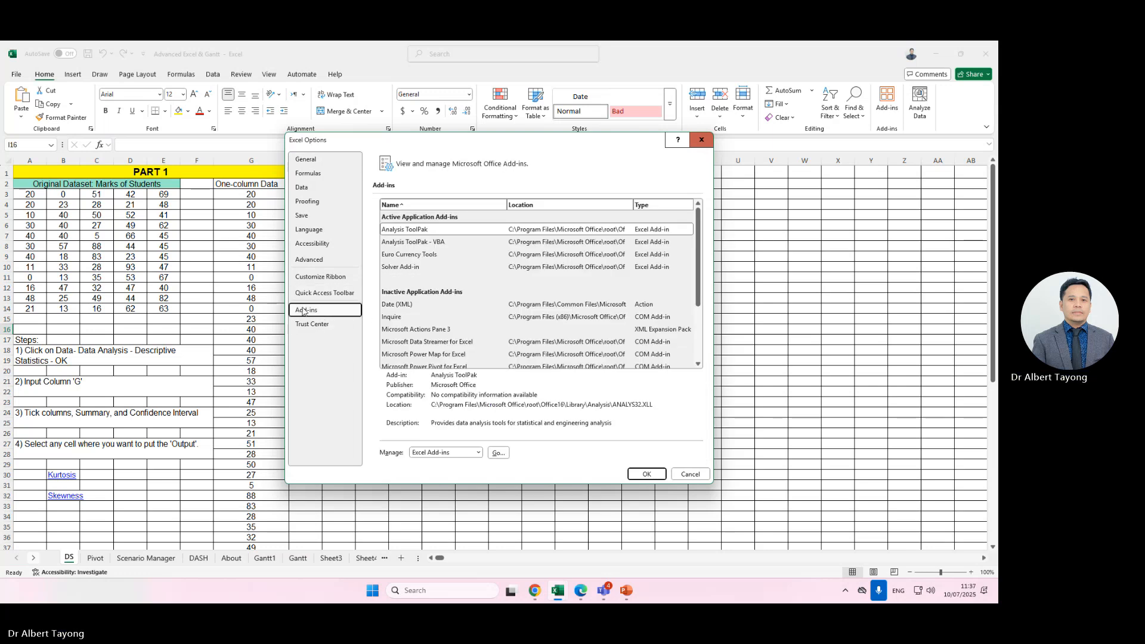
click(476, 453)
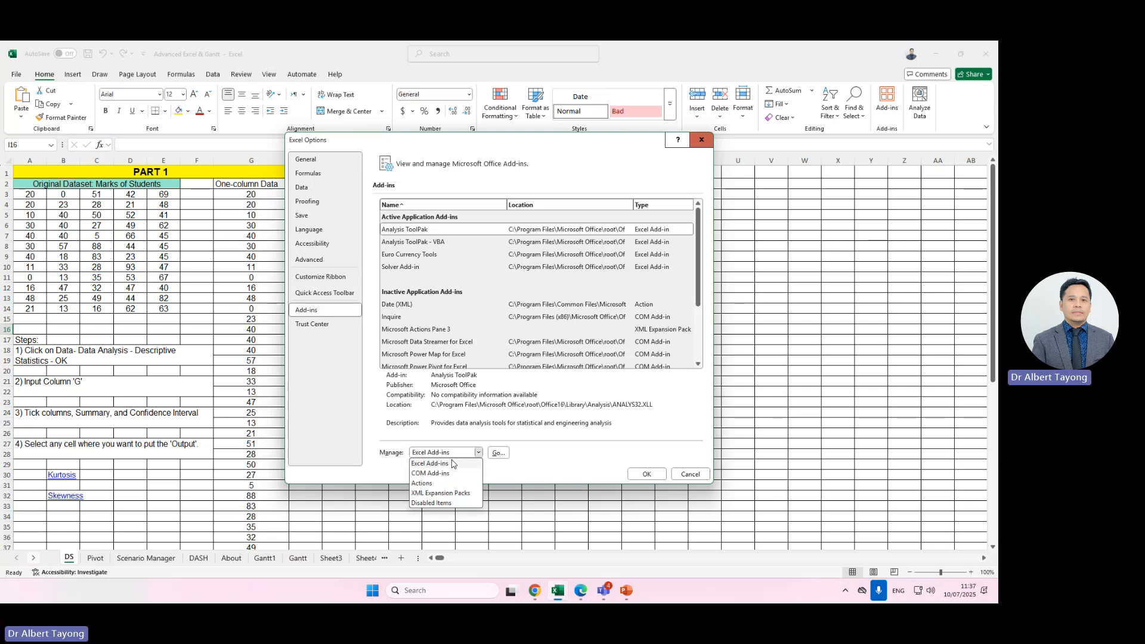
click(452, 463)
click(478, 454)
click(500, 455)
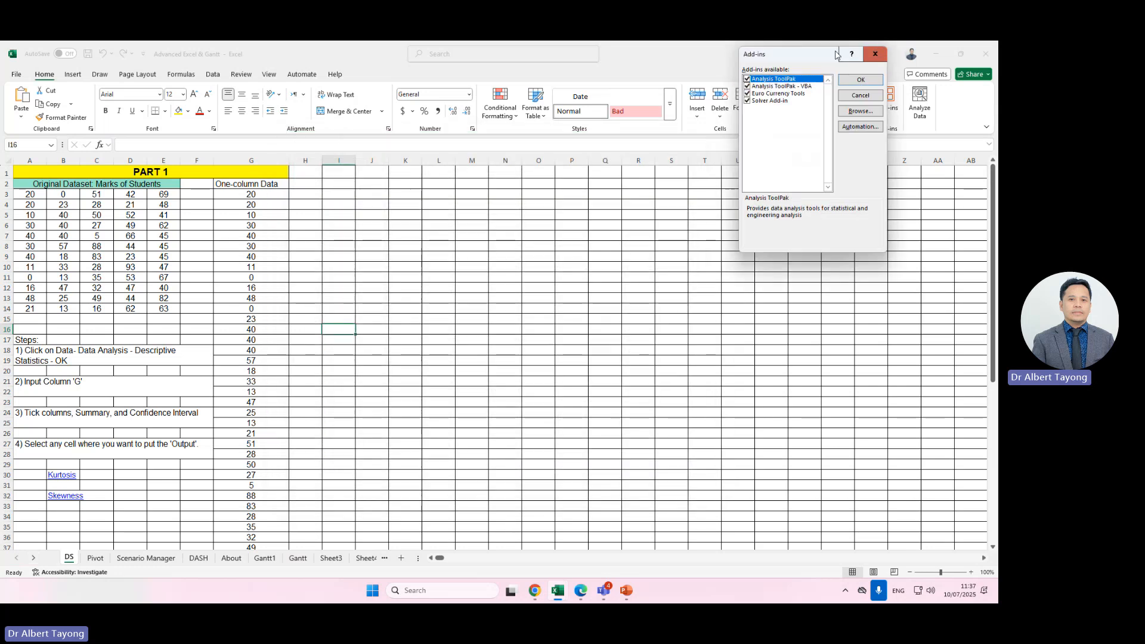
Untick the add-in checkboxes in the Add-ins dialog.
click(747, 93)
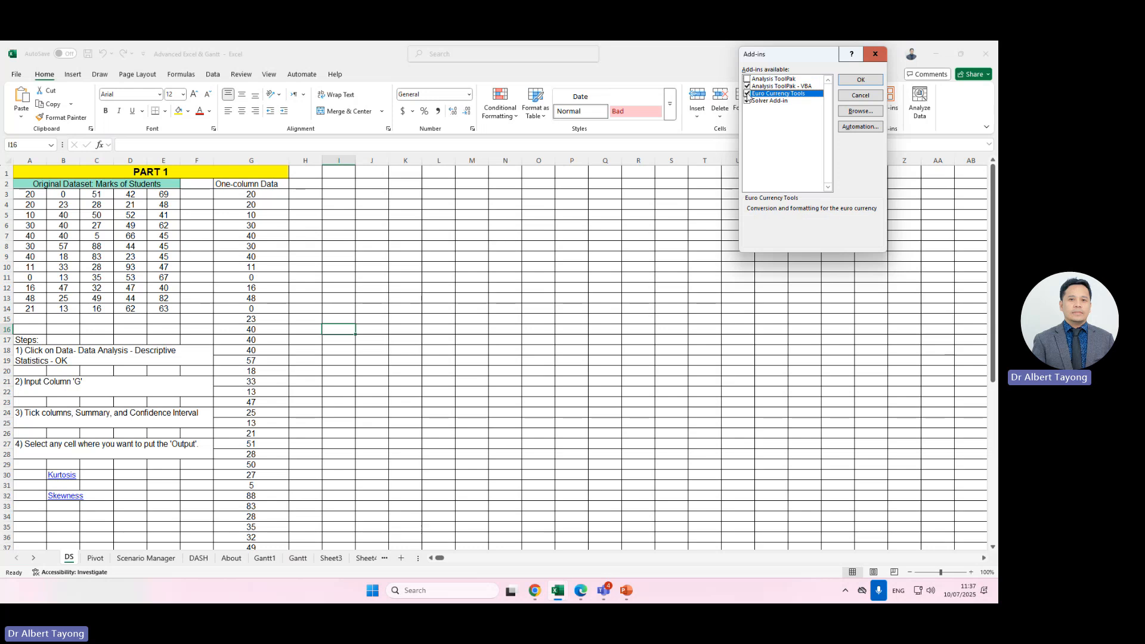
click(748, 85)
click(747, 100)
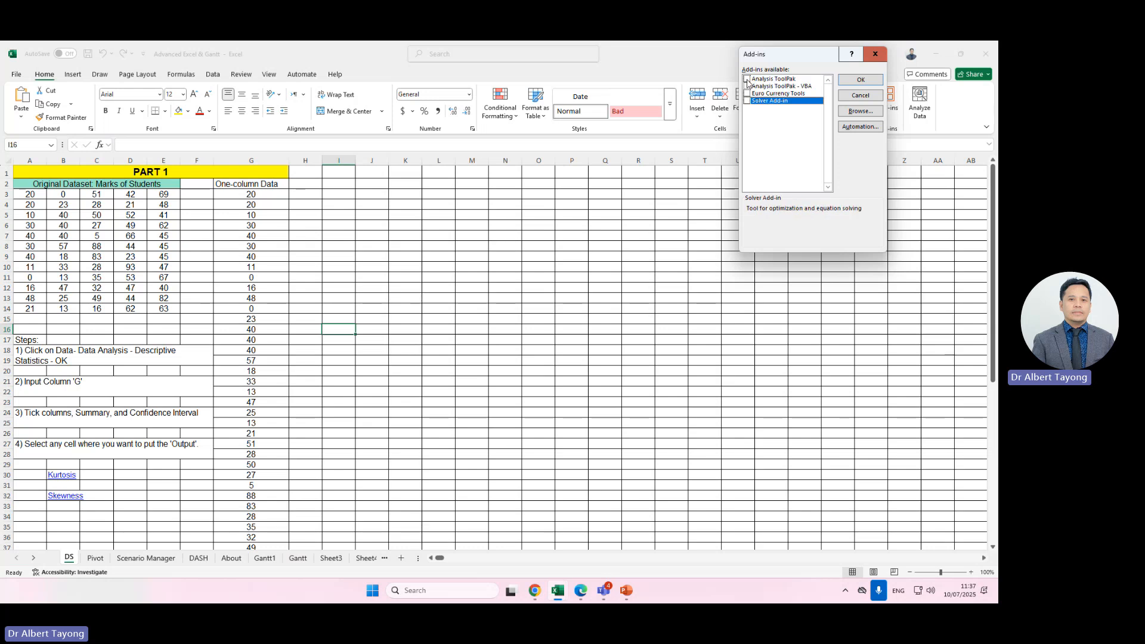
Tick Analysis ToolPak, Analysis ToolPak - VBA, Euro Currency Tools and Solver Add-in, and confirm.
click(748, 79)
click(747, 86)
click(747, 93)
click(747, 101)
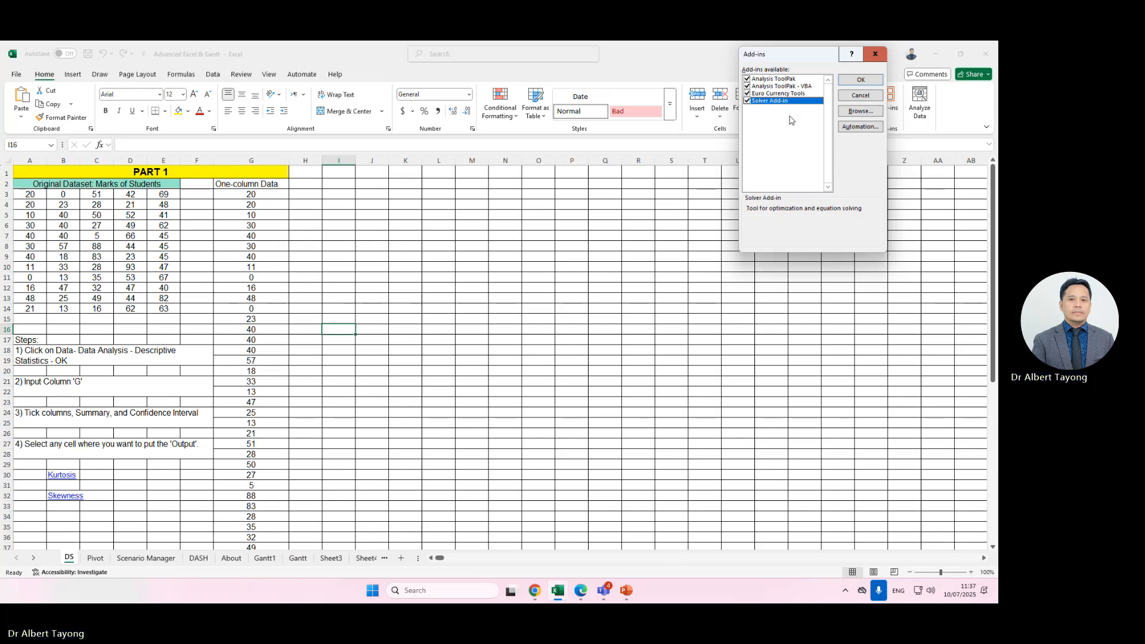
click(861, 80)
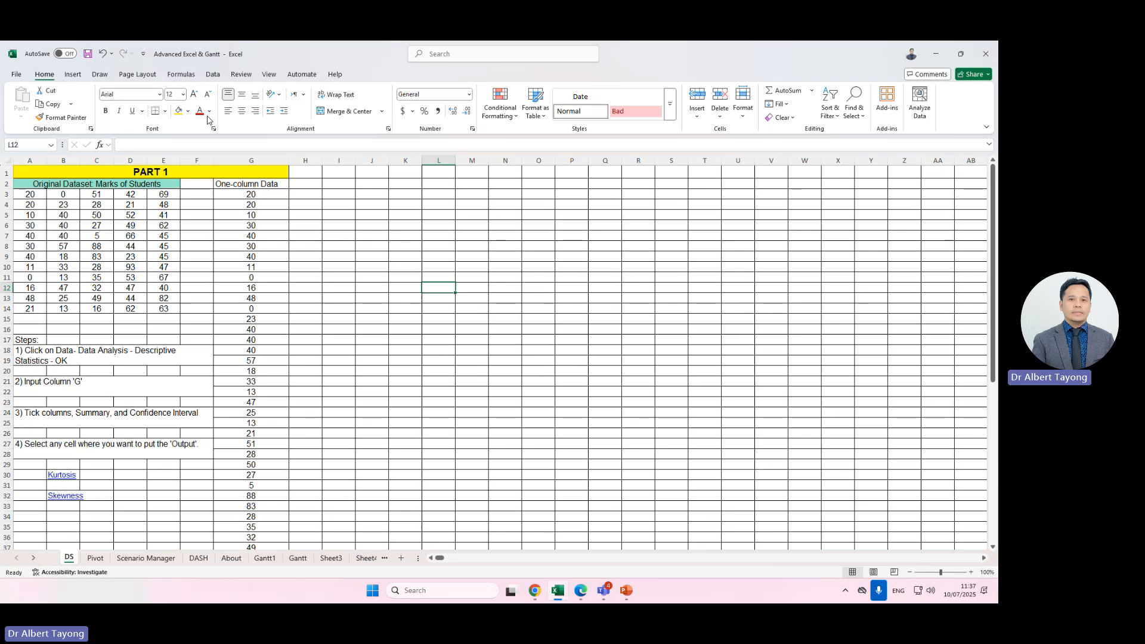
Check the Data tab's analysis tools, then reopen the Excel Add-ins list through Options and confirm it.
click(213, 74)
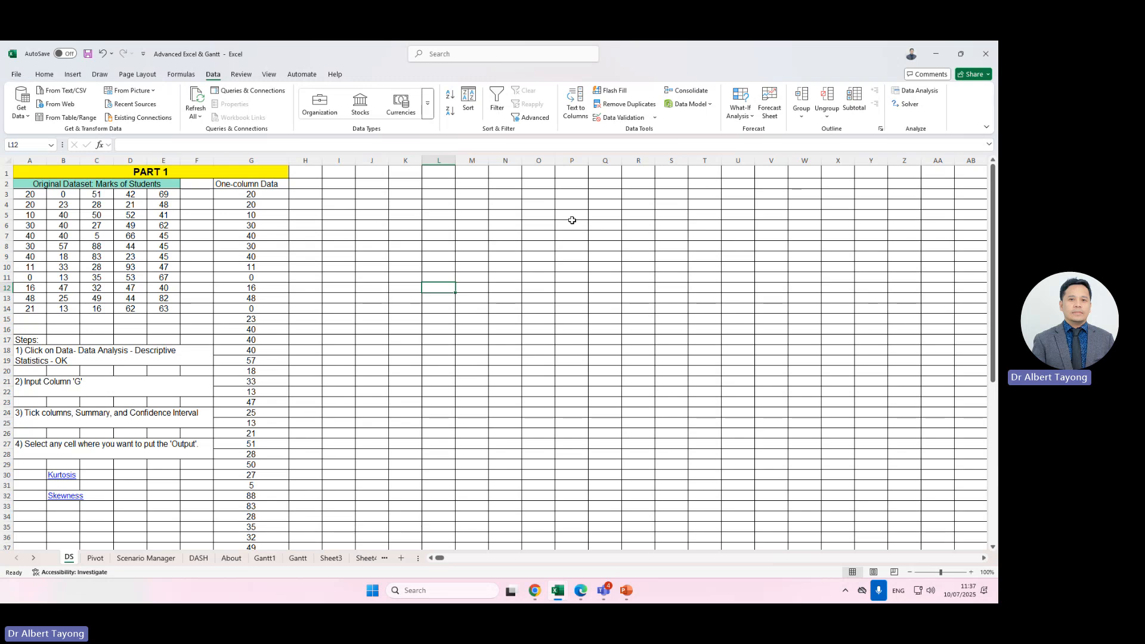
click(16, 75)
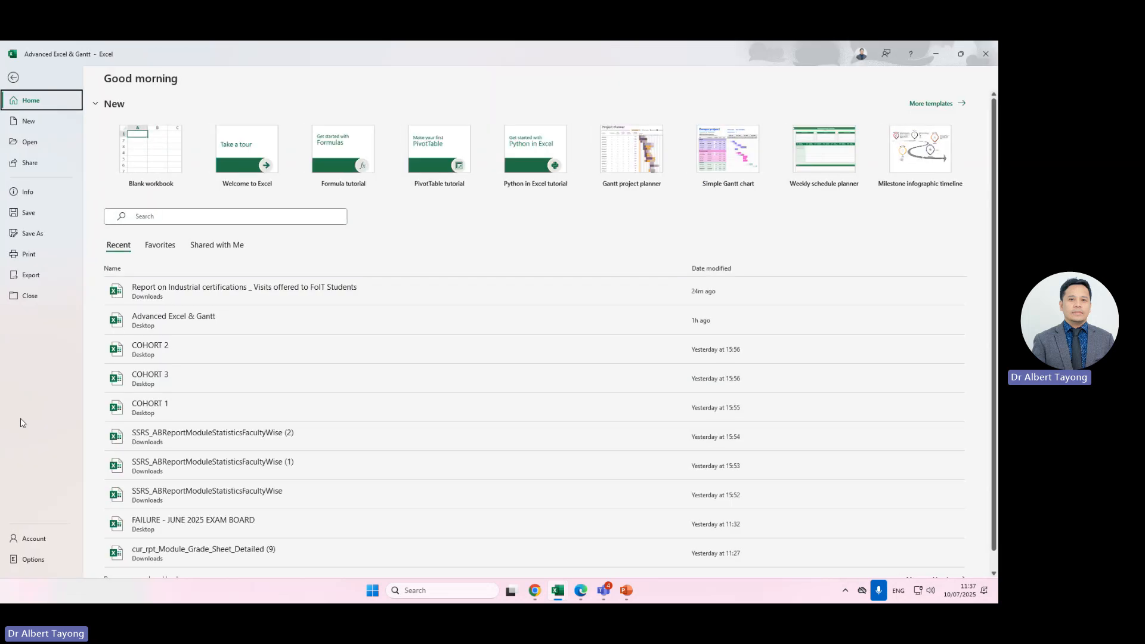
click(47, 561)
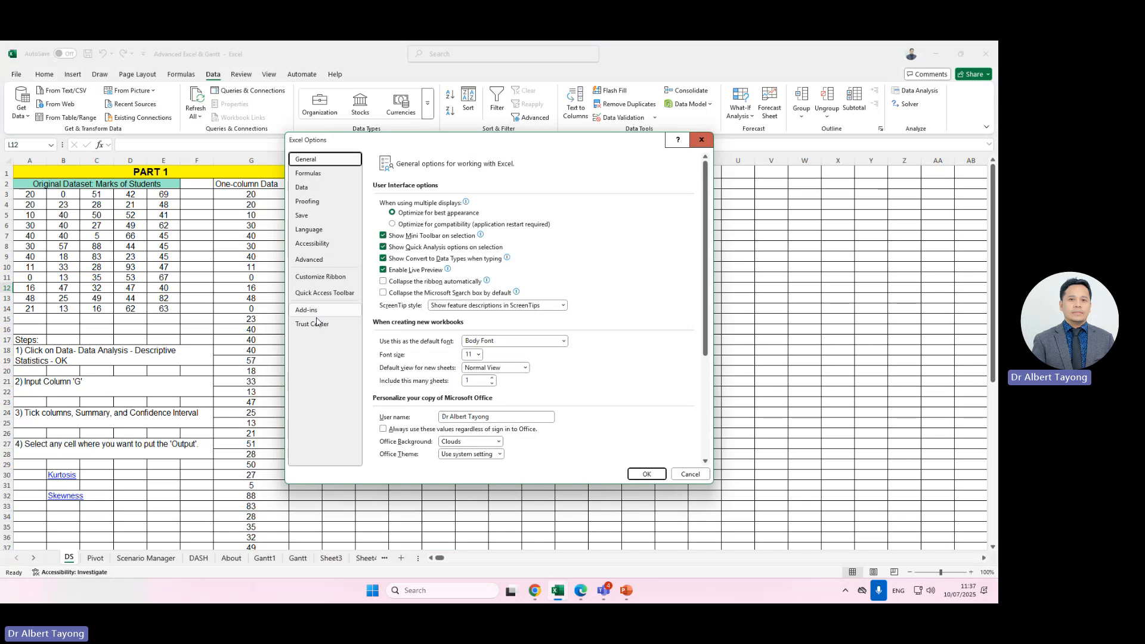
click(306, 309)
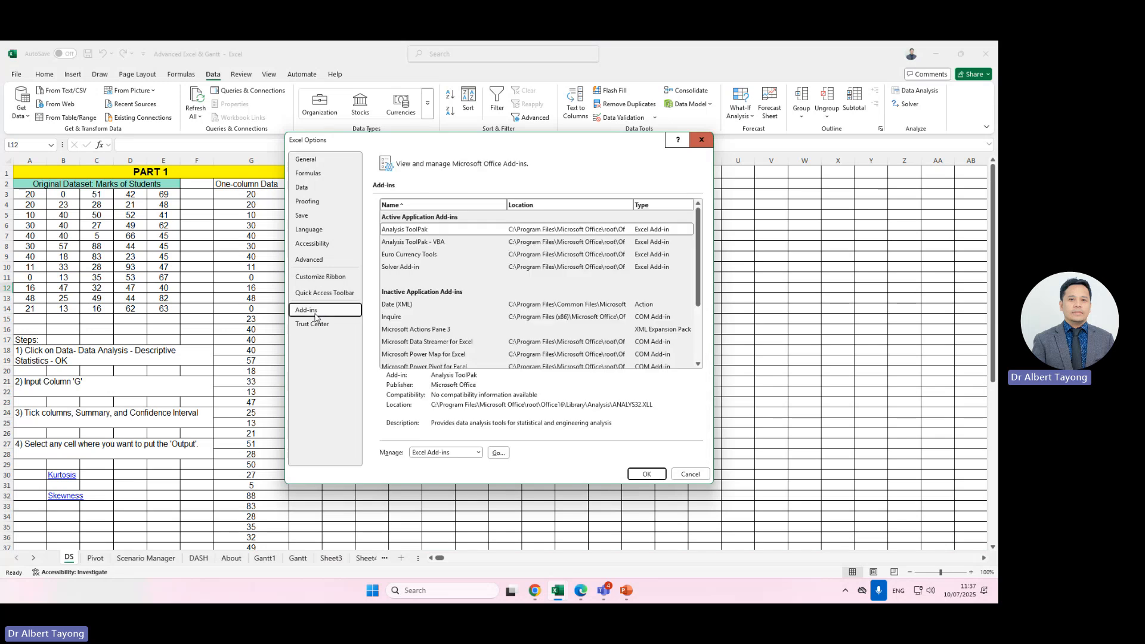
click(500, 451)
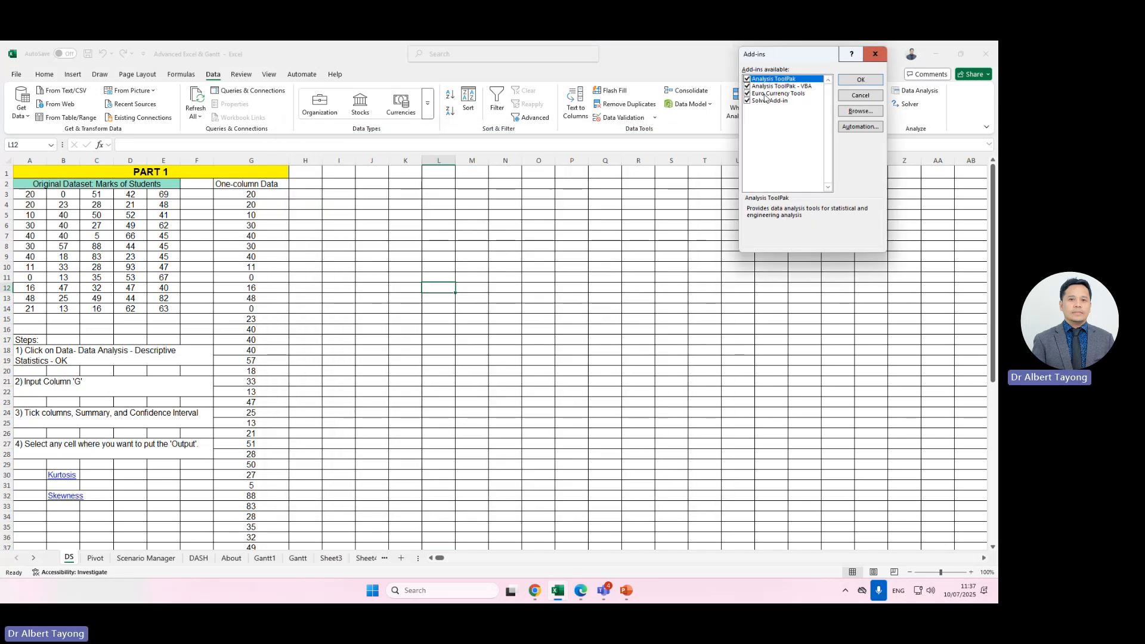
click(856, 84)
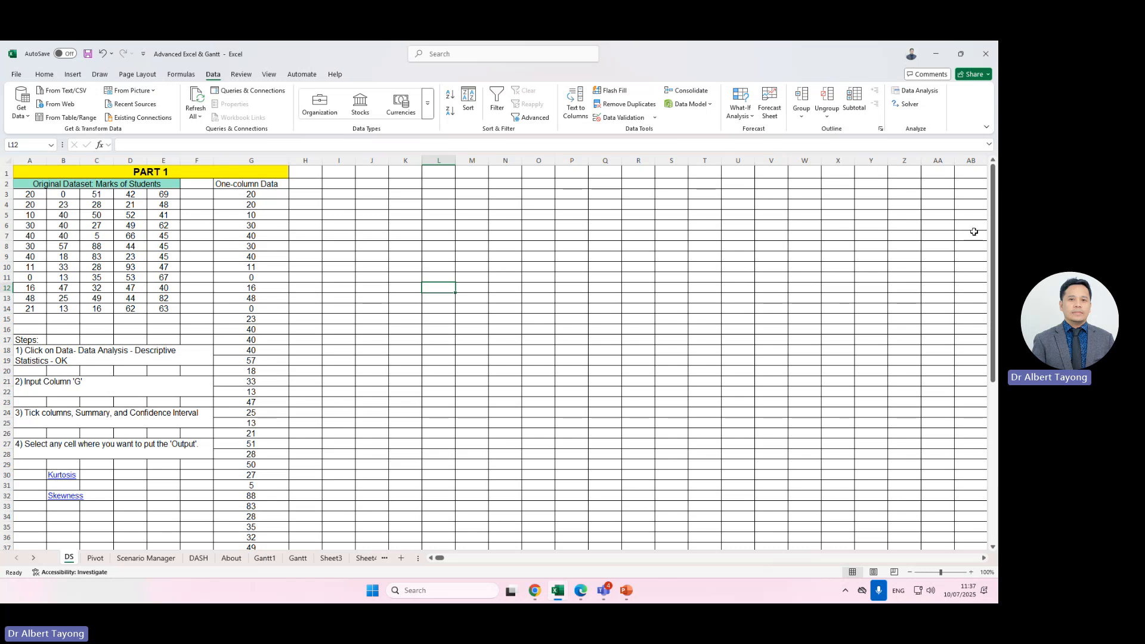
Open the Solver Parameters dialog and close it again.
click(917, 106)
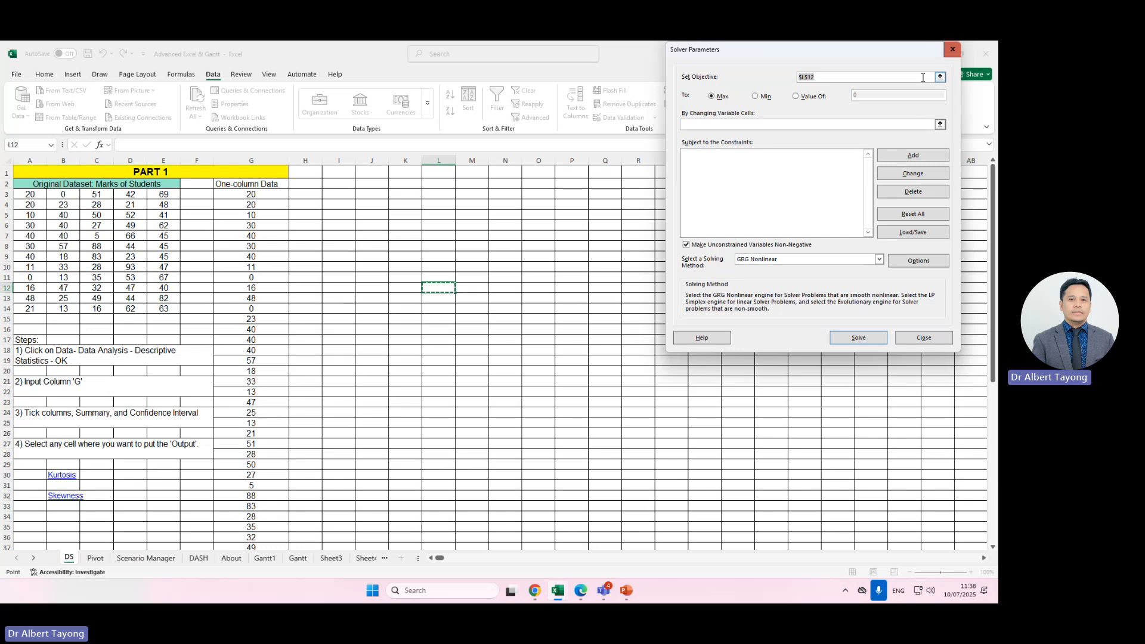
click(953, 48)
click(912, 106)
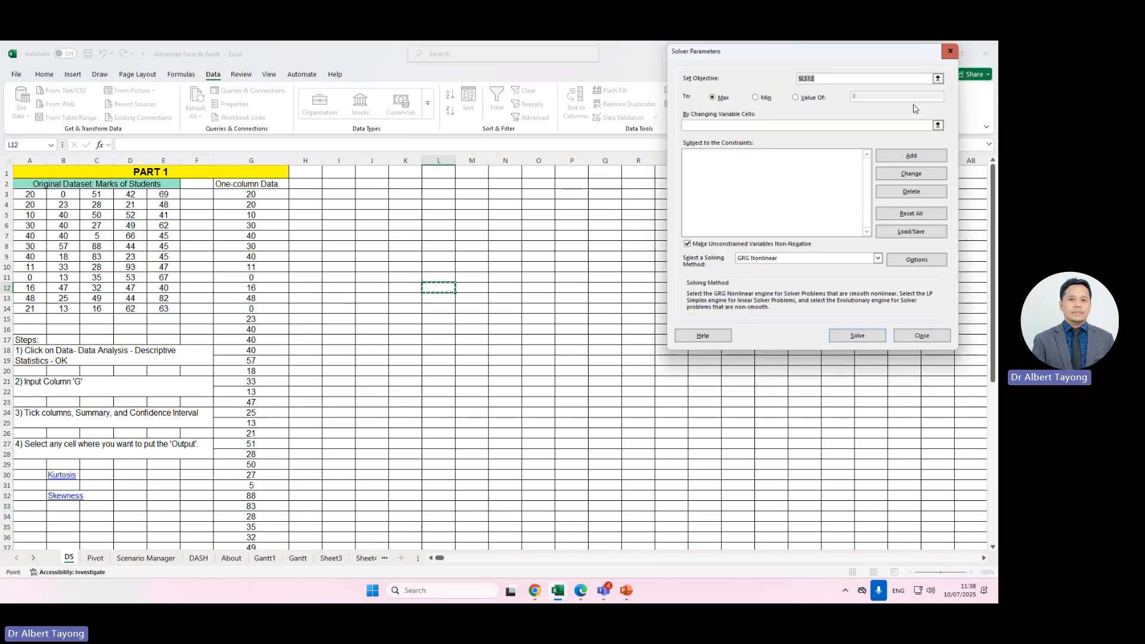
click(951, 51)
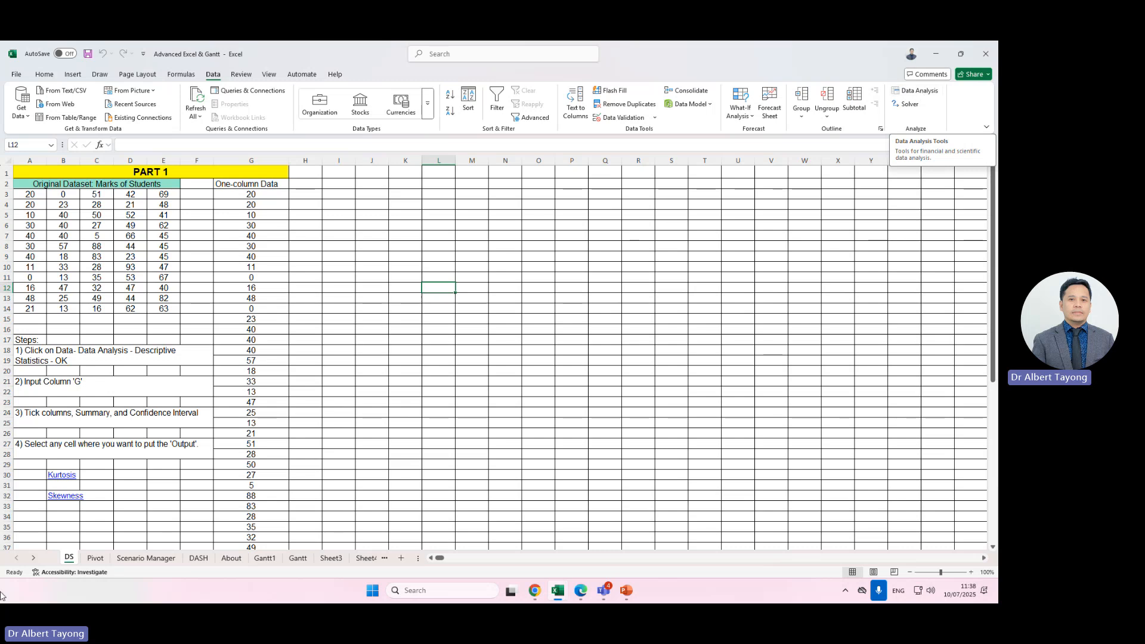
Select the column G data and open the Descriptive Statistics tool from Data Analysis.
click(503, 350)
click(276, 157)
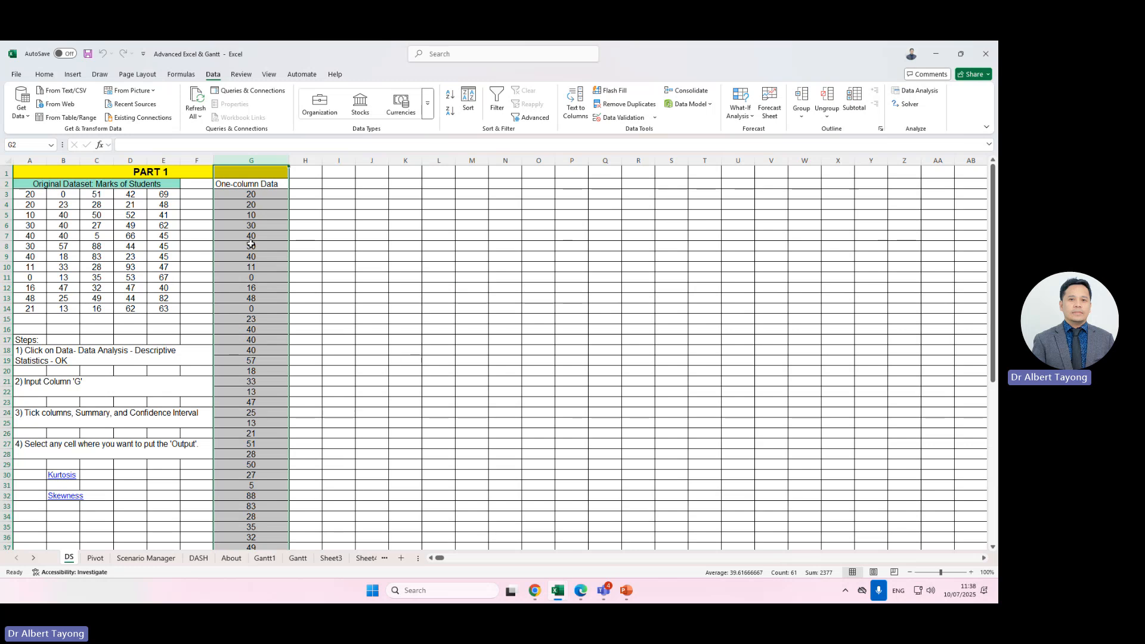
drag(29, 193, 163, 309)
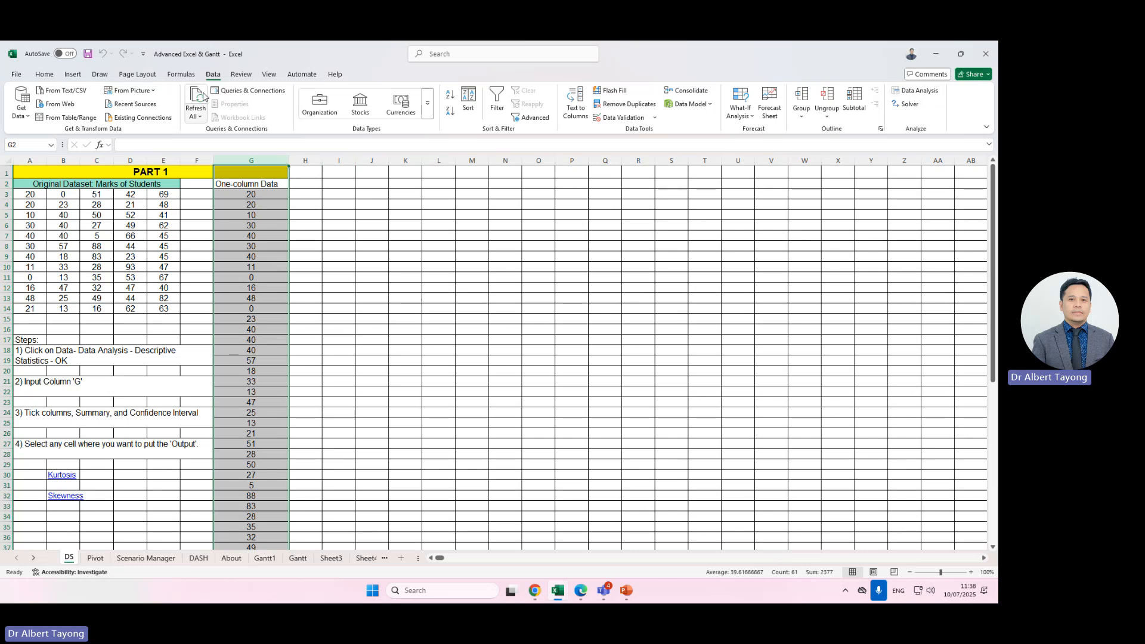
click(51, 75)
click(213, 74)
click(918, 91)
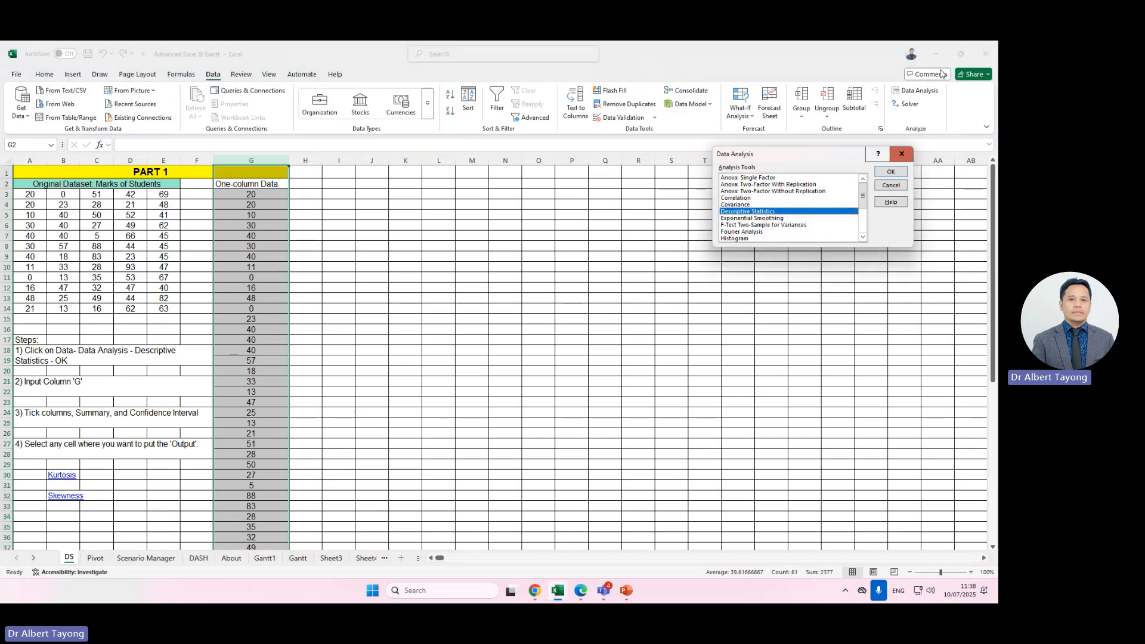
click(745, 178)
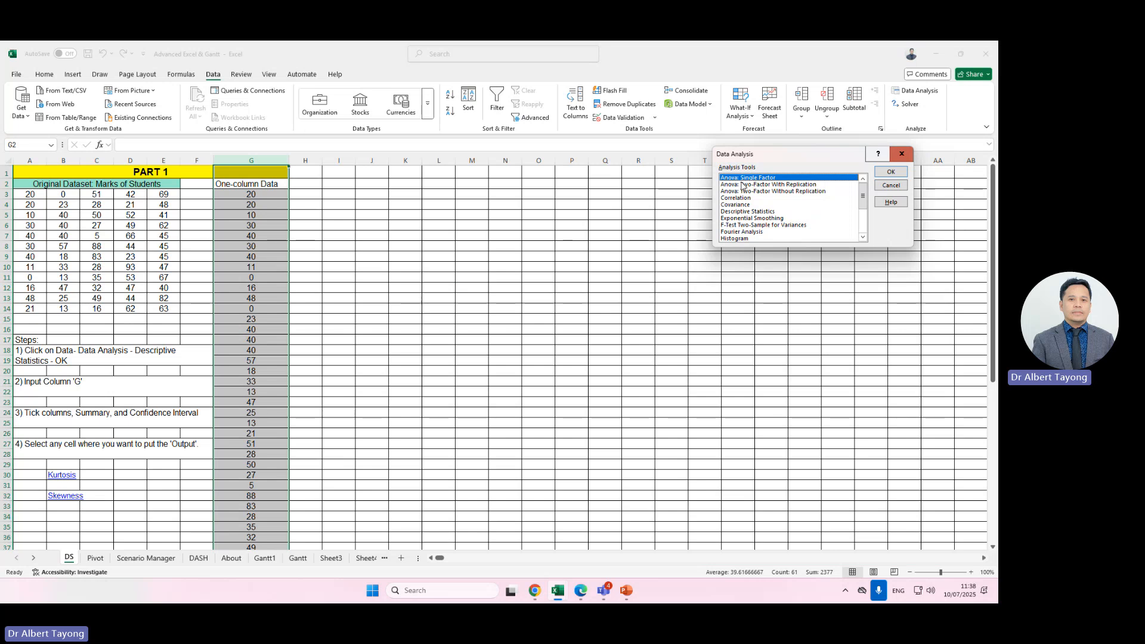
scroll(786, 200, down, 3)
click(787, 225)
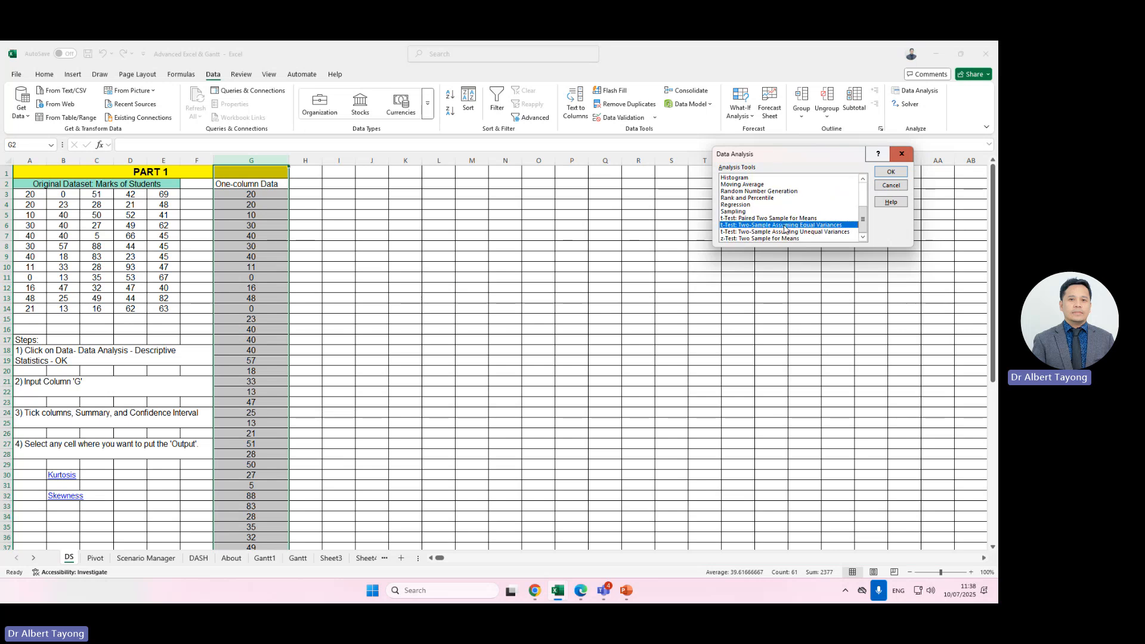
scroll(785, 227, up, 3)
click(774, 212)
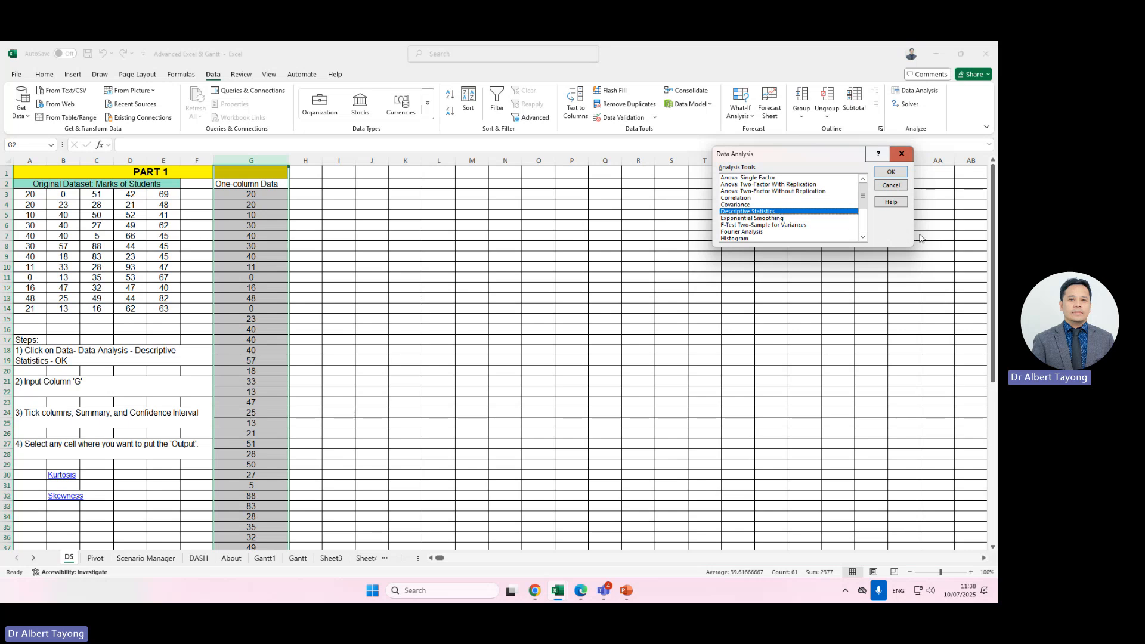
click(896, 172)
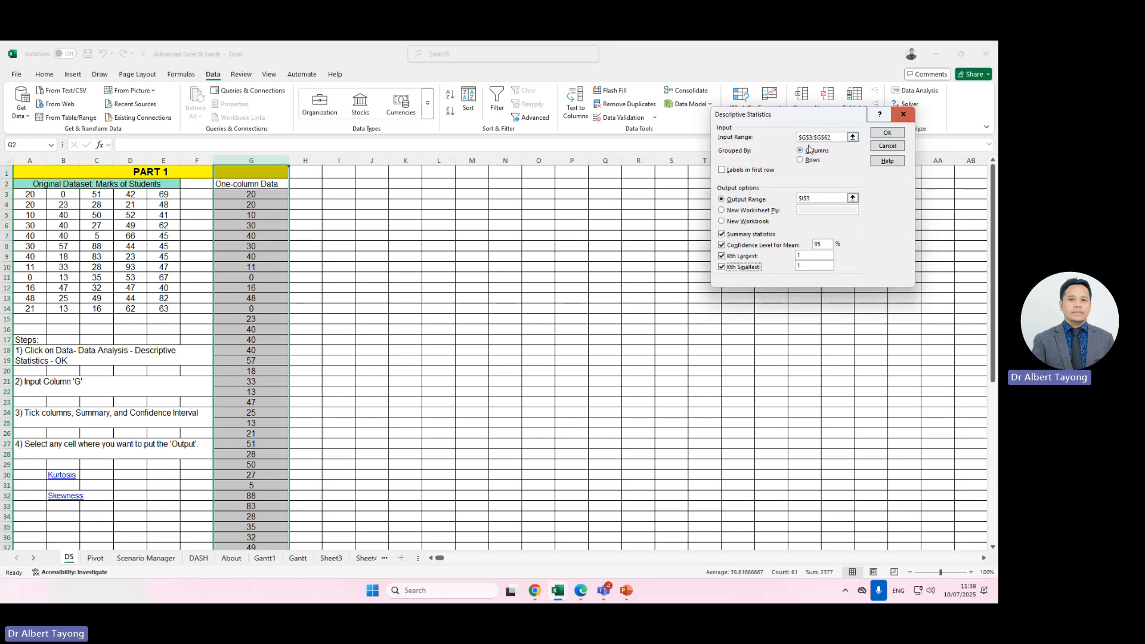
Set the input range to the column G marks, $G$3:$G$62.
drag(833, 137, 798, 138)
key(BackSpace)
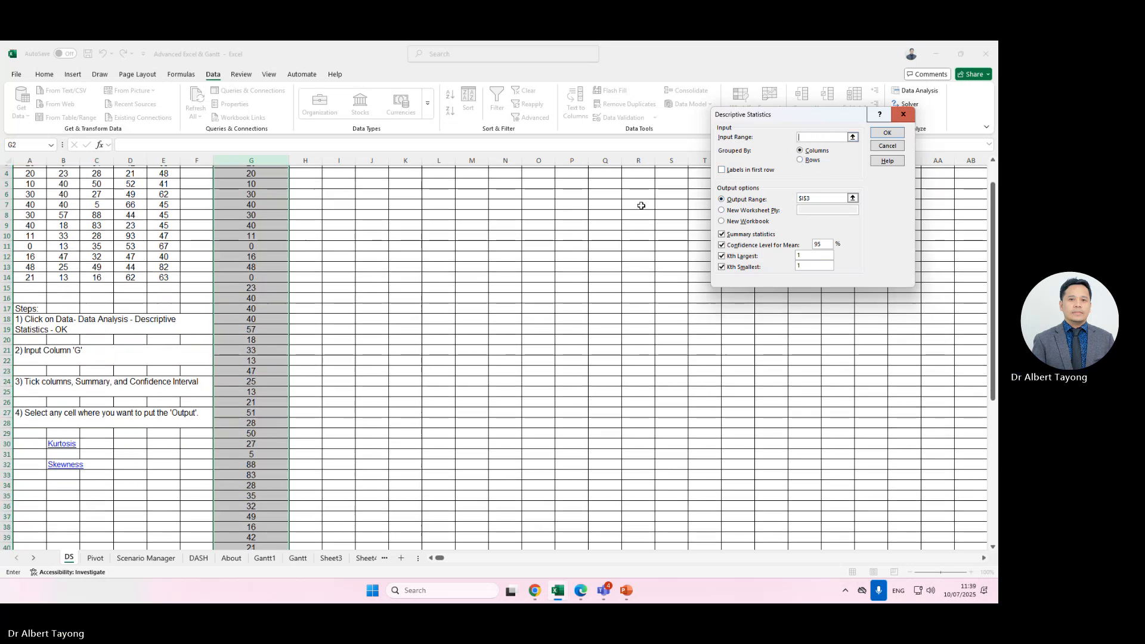
drag(265, 195, 269, 504)
scroll(350, 215, up, 9)
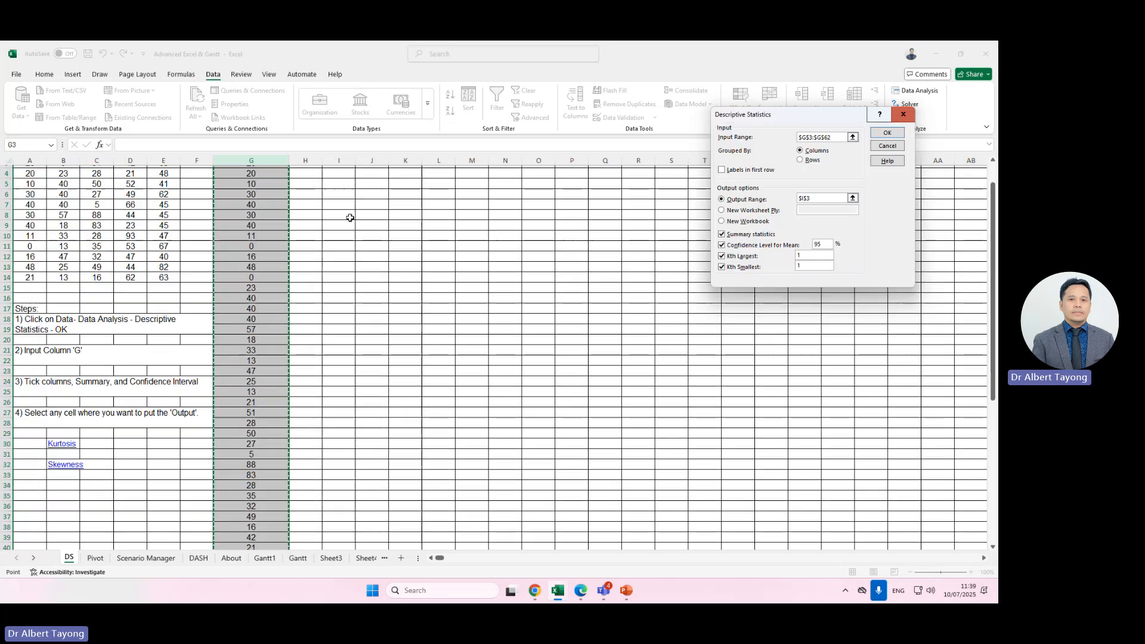
Try the Rows grouping option in the Descriptive Statistics dialog and return to grouping by Columns.
scroll(299, 215, up, 1)
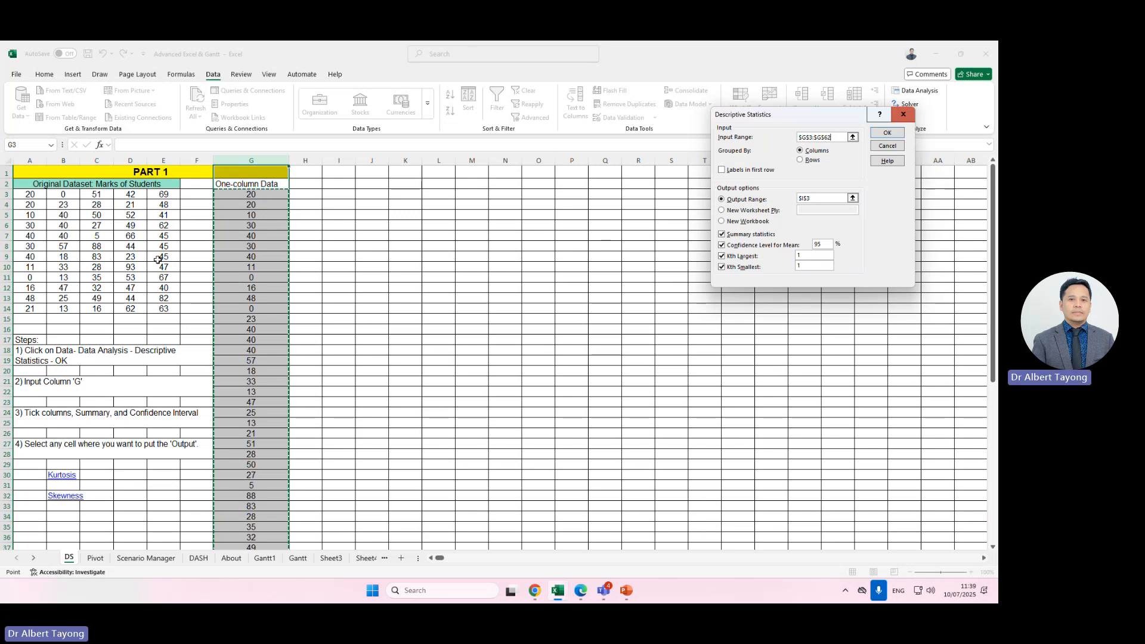
click(721, 170)
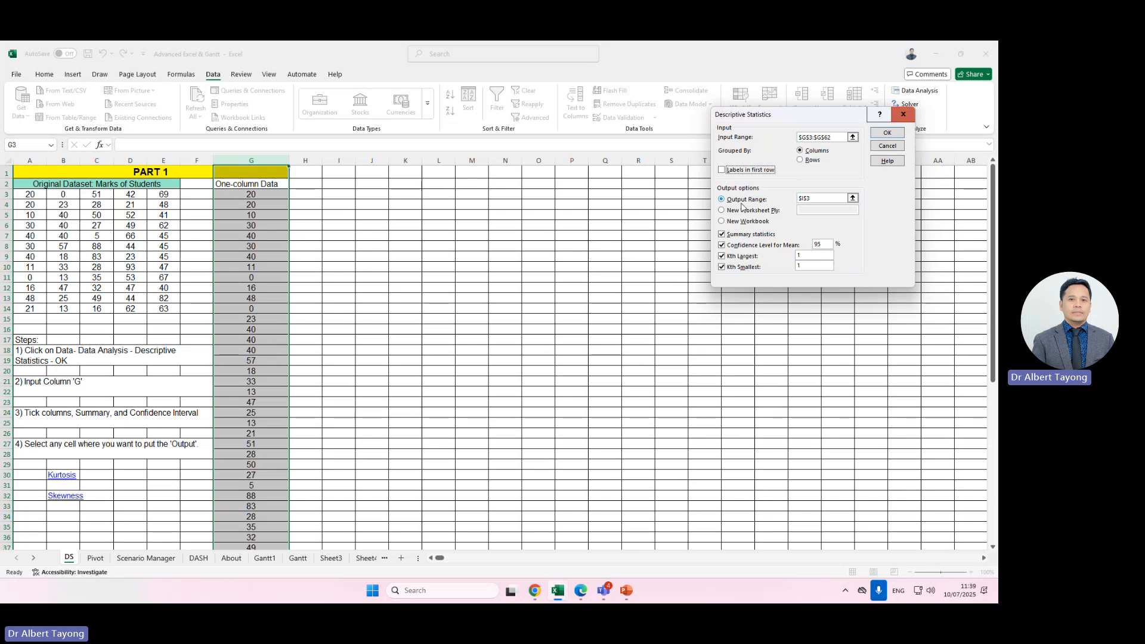
click(803, 159)
click(800, 149)
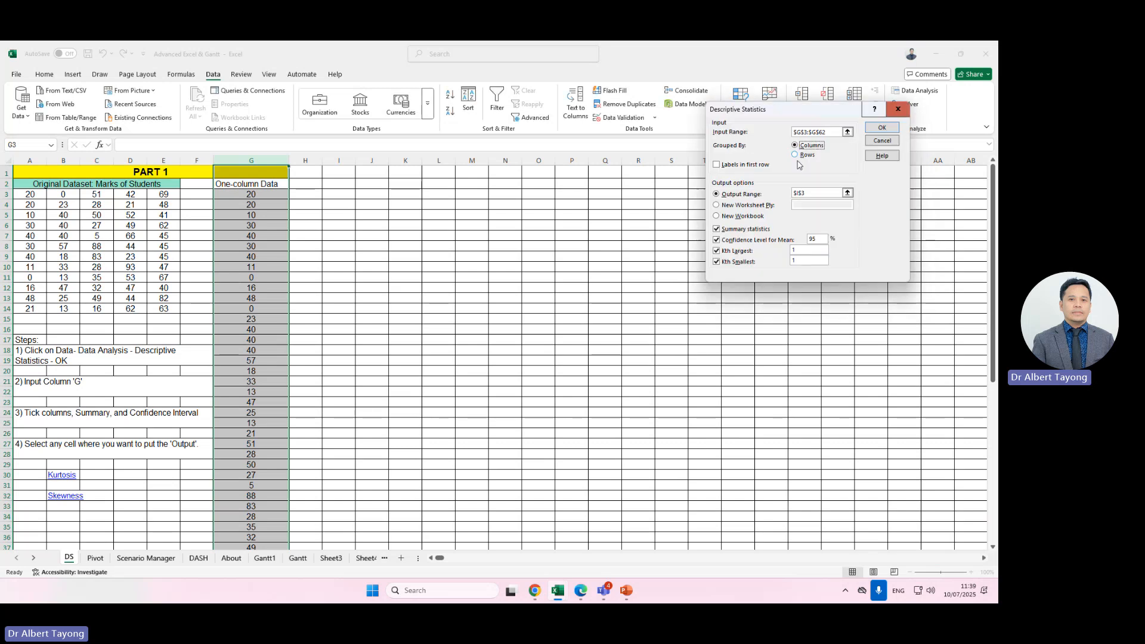
click(799, 155)
click(802, 145)
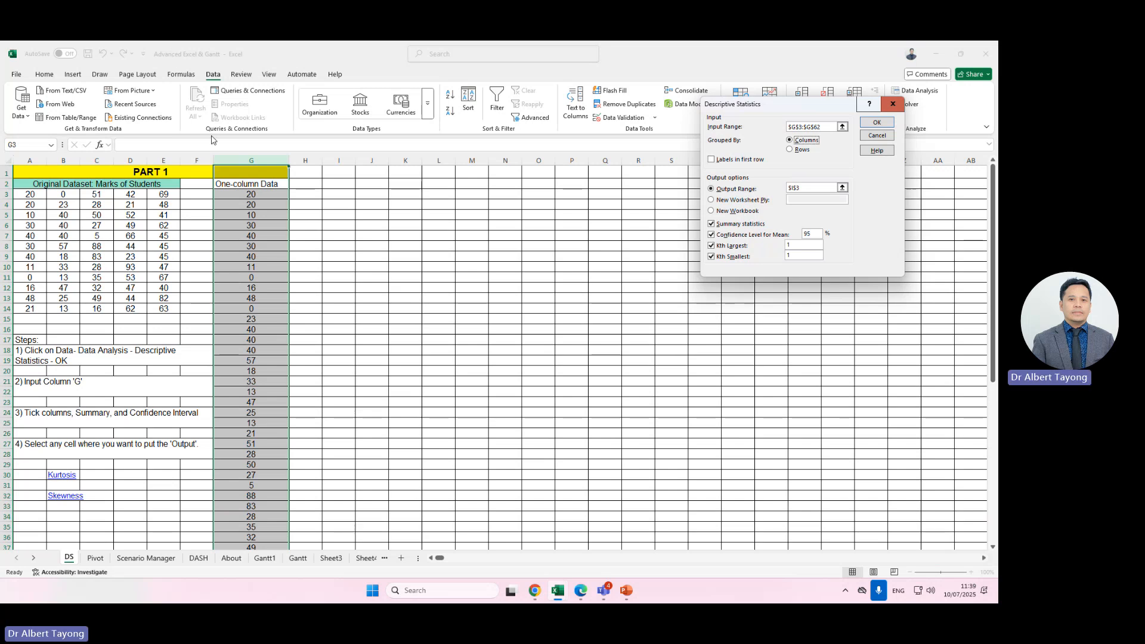
click(791, 149)
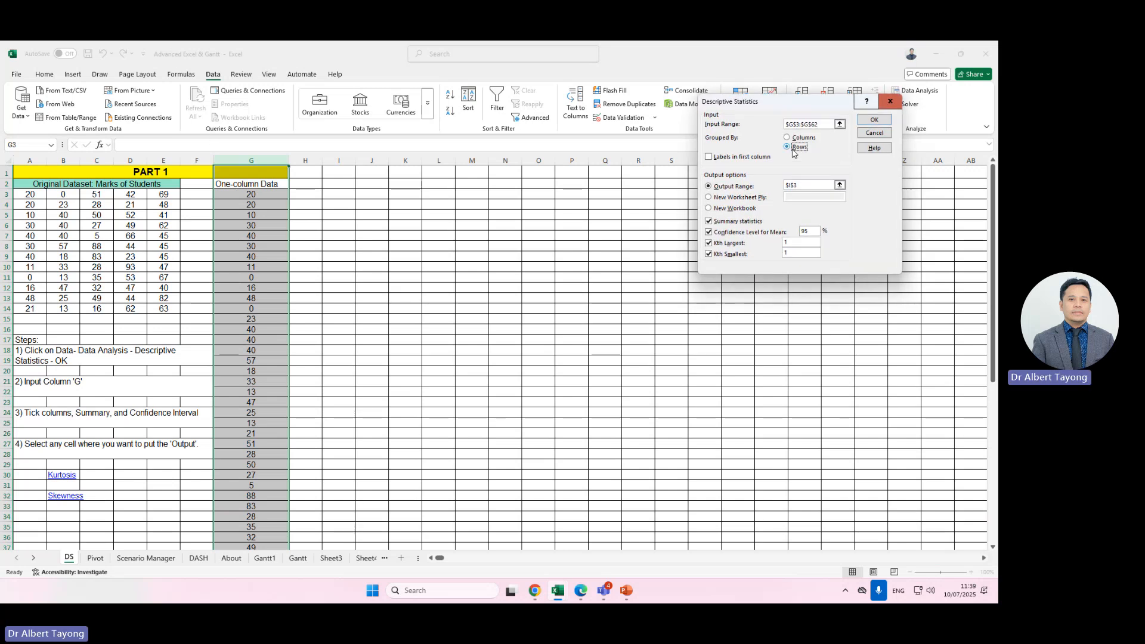
click(787, 138)
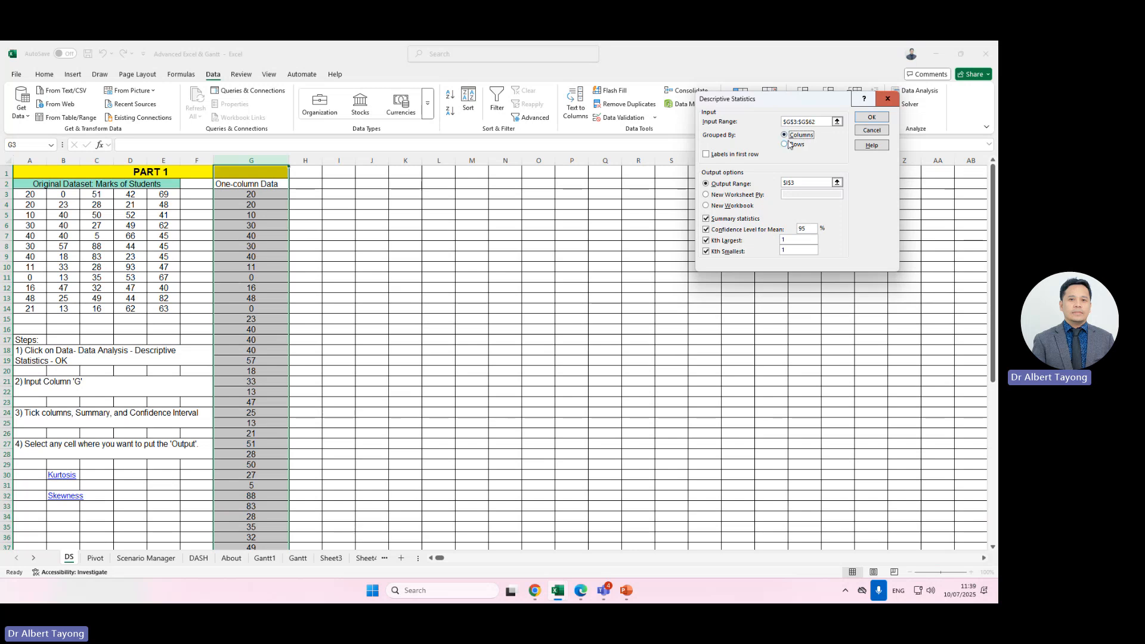
Untick and retick Summary statistics, Confidence Level for Mean, Kth Largest and Kth Smallest.
click(706, 229)
click(706, 219)
click(707, 229)
click(701, 235)
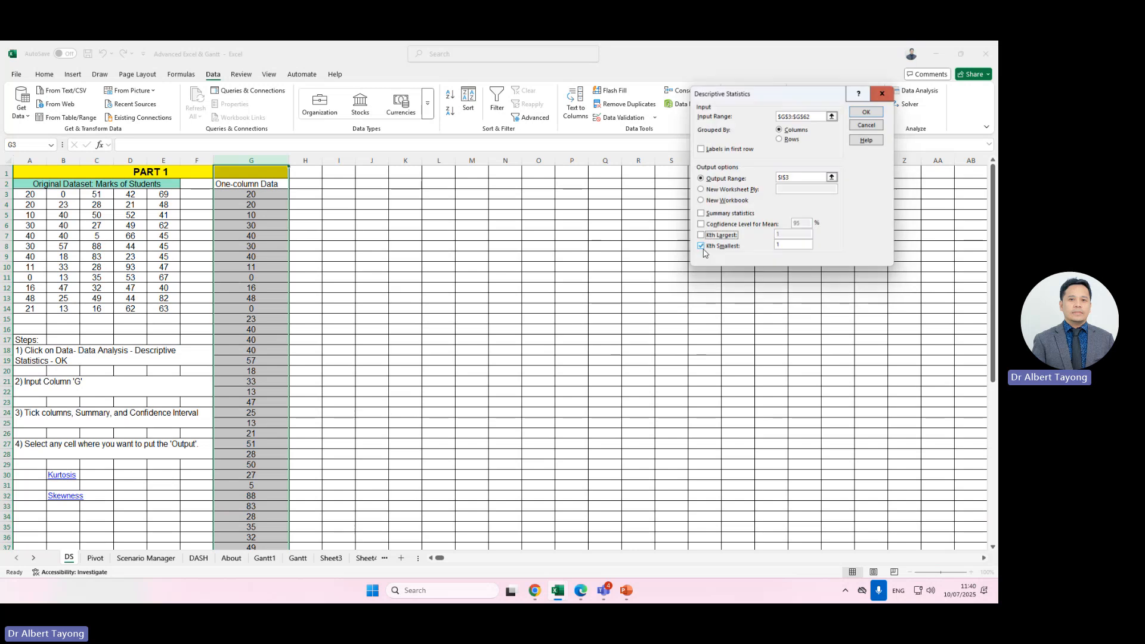
click(702, 246)
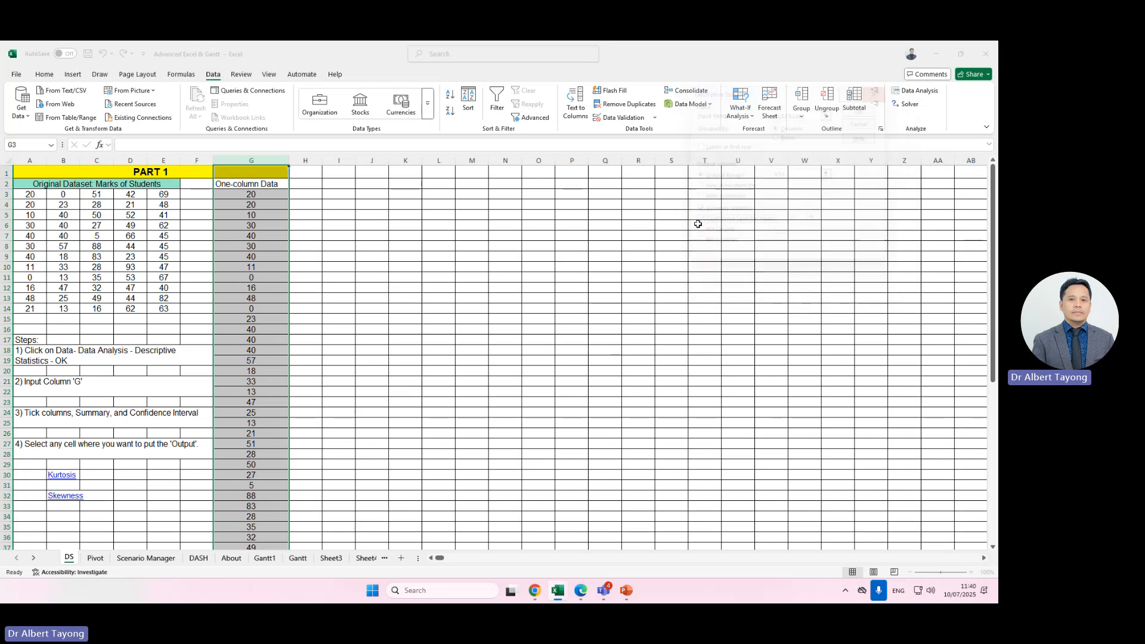
click(699, 221)
click(698, 232)
click(694, 240)
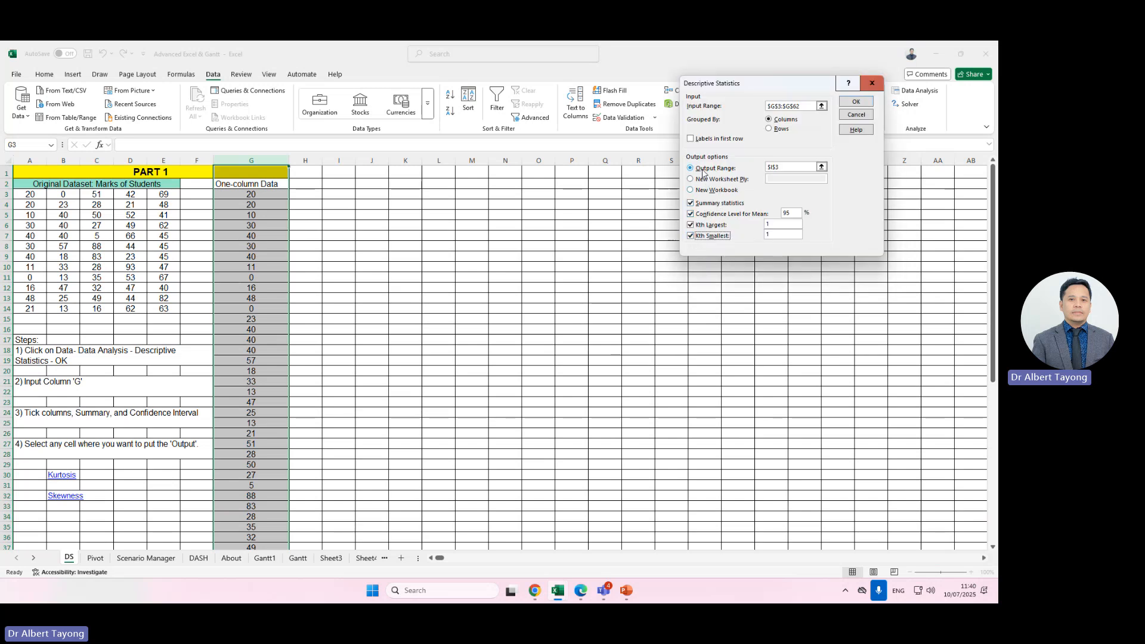
Set the output range to cell K2 and run Descriptive Statistics.
click(701, 179)
click(705, 167)
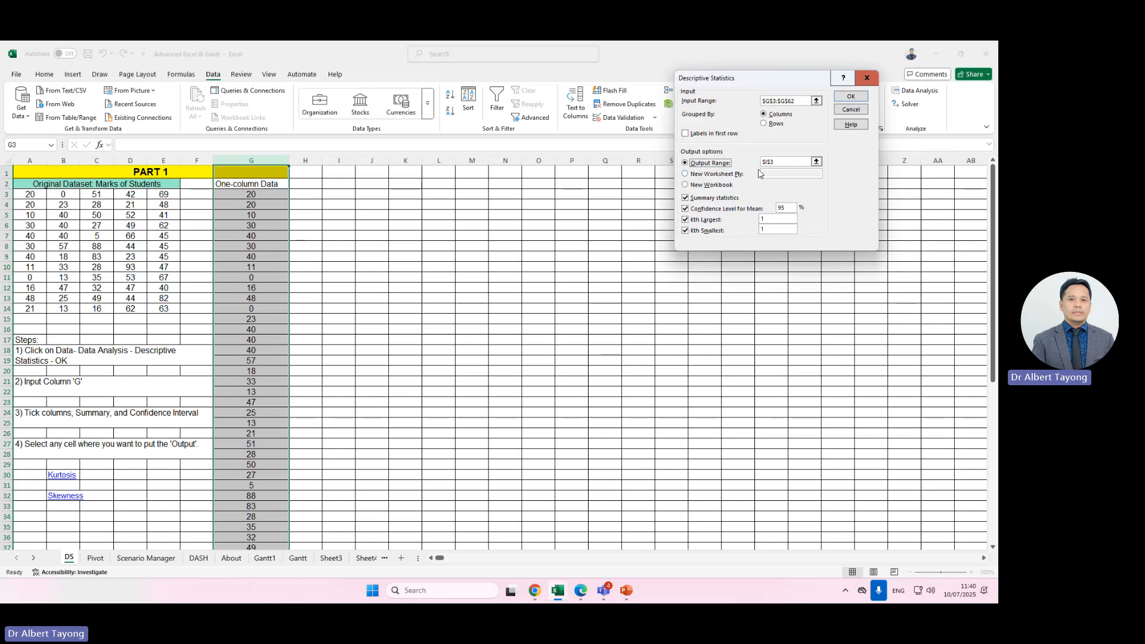
click(777, 162)
key(BackSpace)
key(BackSpace)
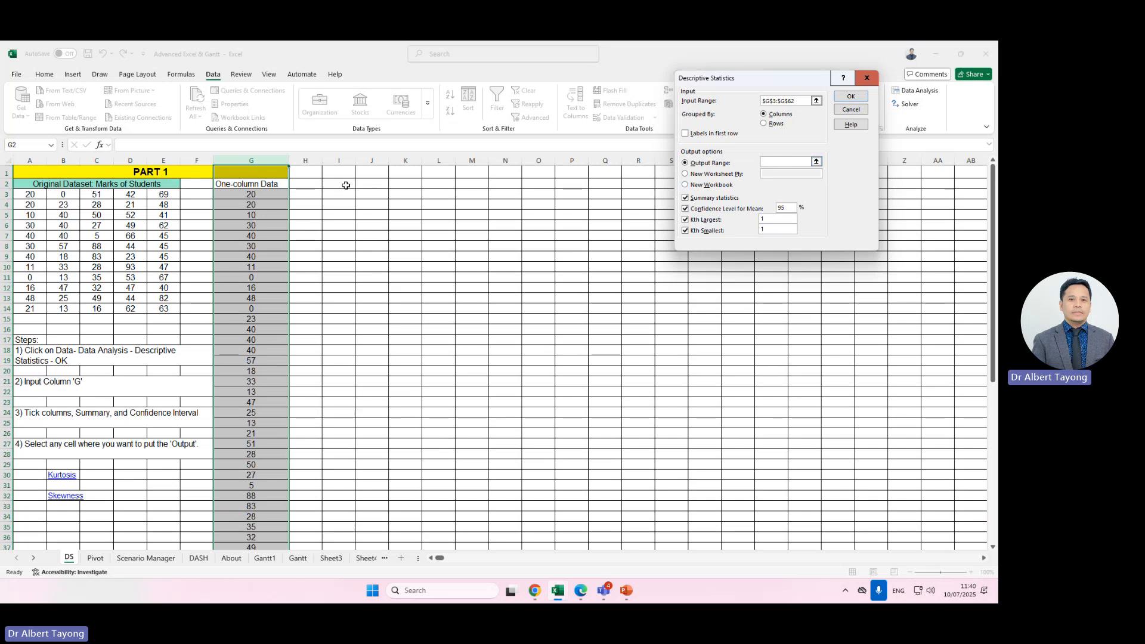
click(346, 186)
click(364, 191)
click(343, 195)
click(475, 214)
click(340, 194)
click(399, 184)
click(847, 98)
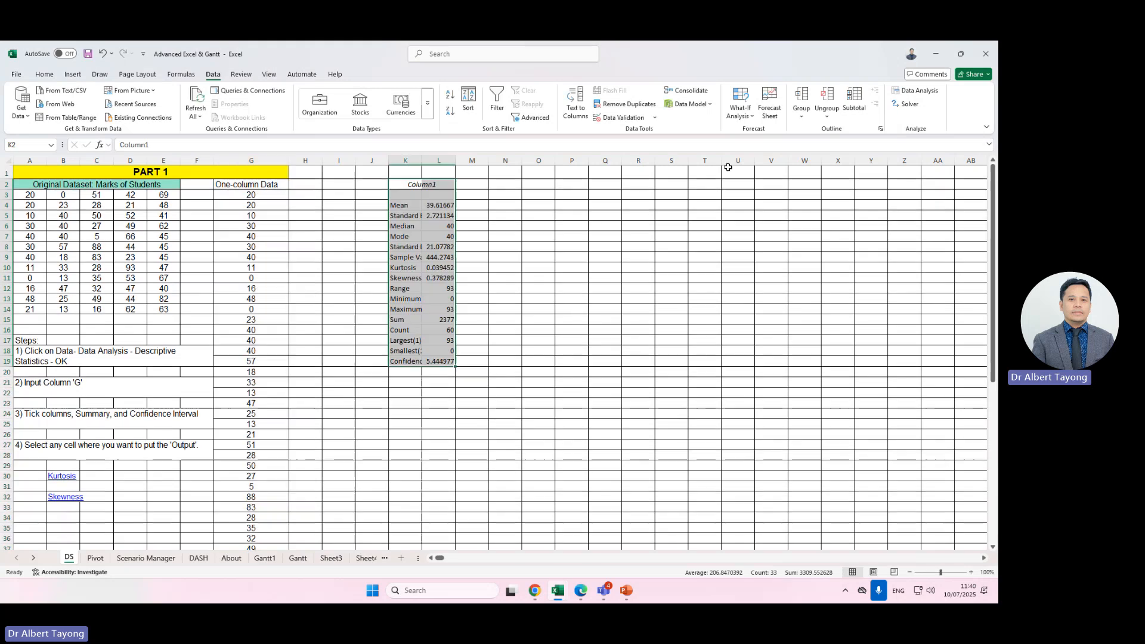
Widen output columns K and L so the statistics labels and values fit.
double_click(422, 160)
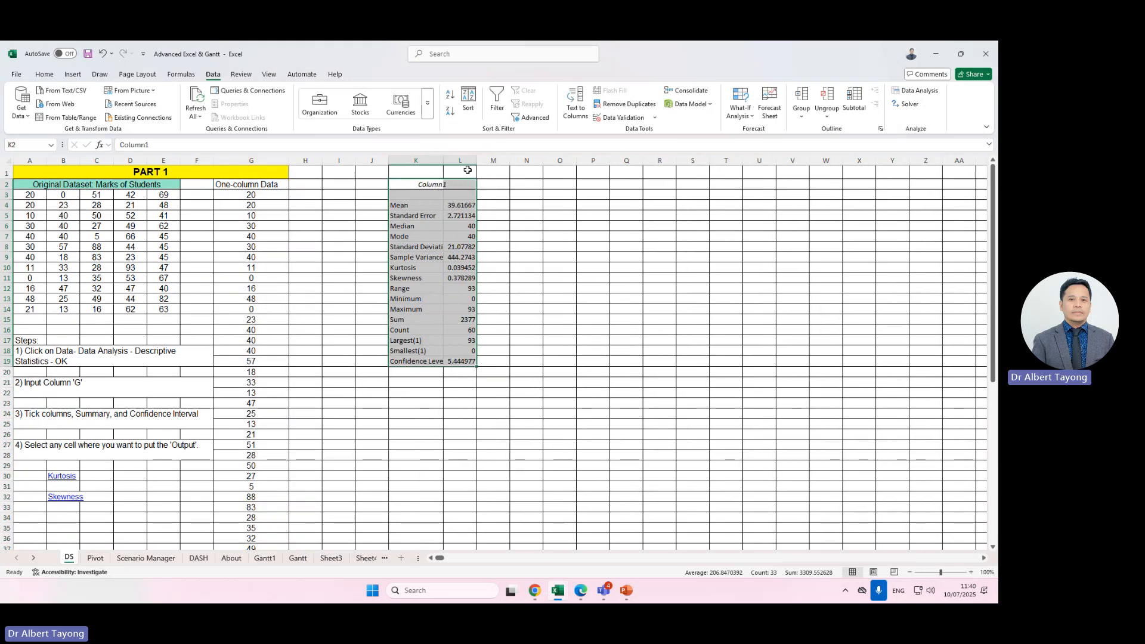
double_click(476, 161)
drag(443, 161, 516, 161)
click(478, 423)
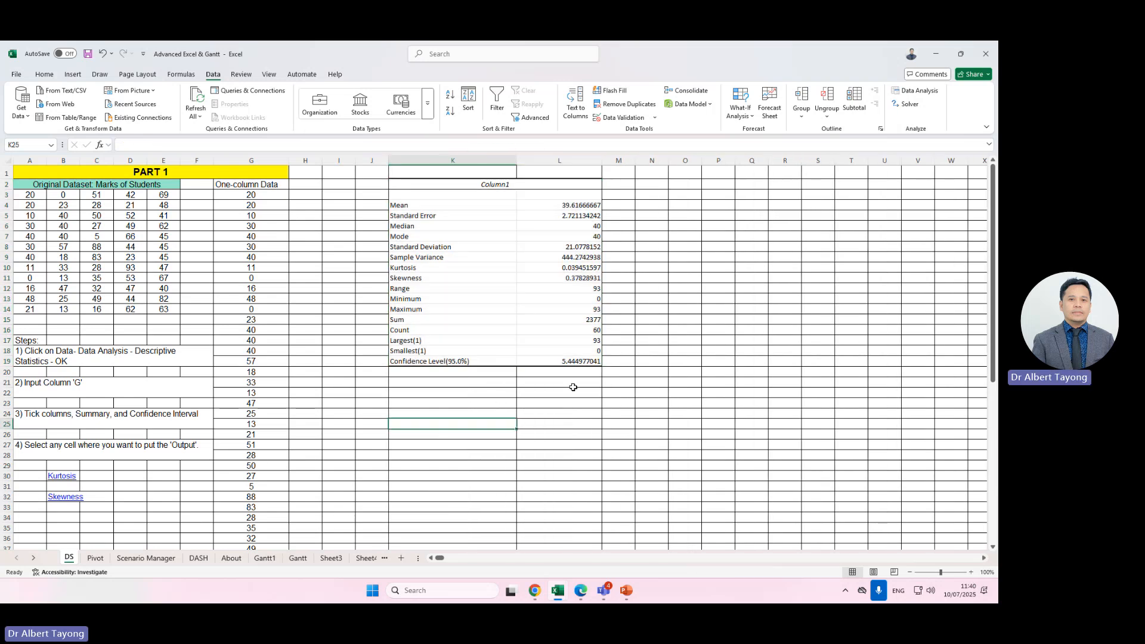
click(461, 311)
Right-align the output in columns J to L and set its font size to 22.
drag(362, 161, 561, 160)
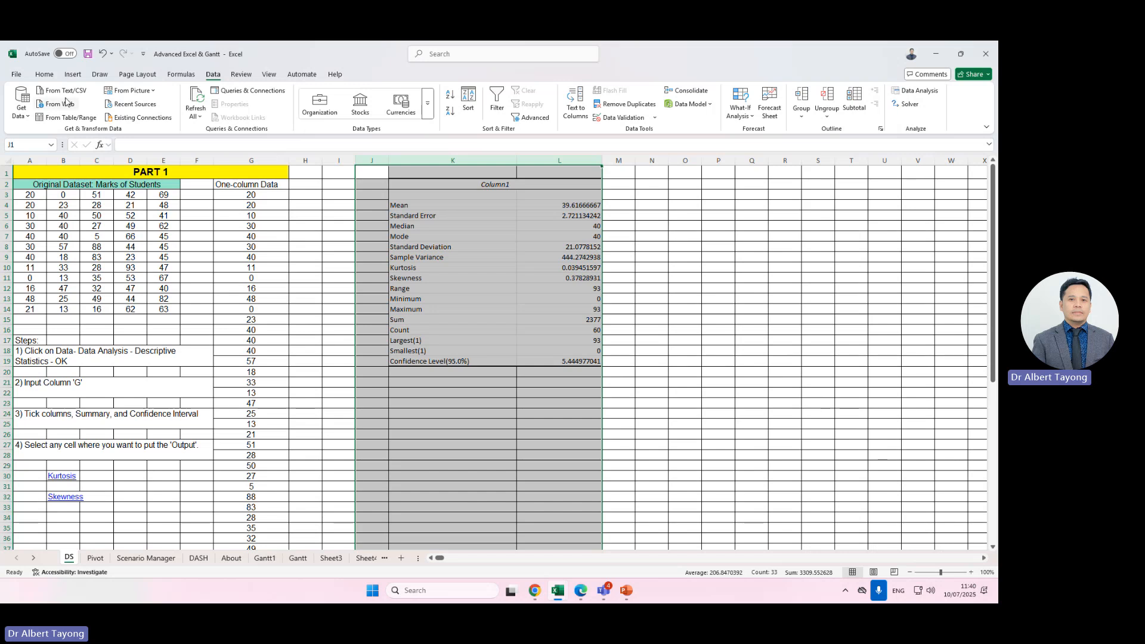
click(44, 73)
click(256, 112)
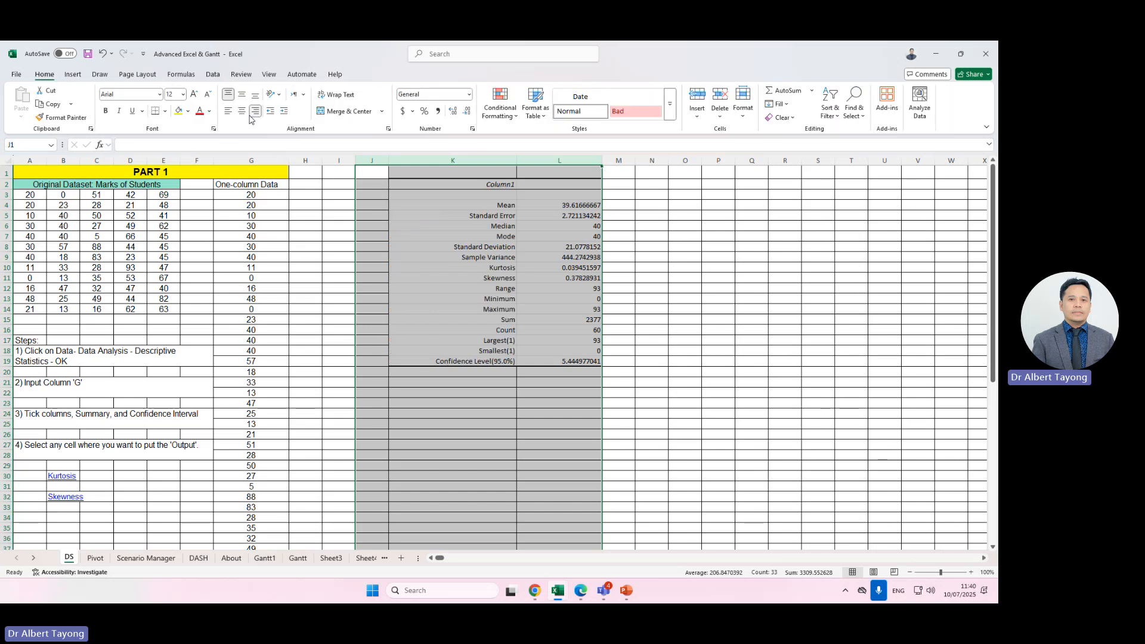
click(183, 94)
click(173, 224)
scroll(516, 207, down, 1)
scroll(519, 199, up, 1)
Adjust the column widths around the enlarged output, narrowing column J.
double_click(520, 164)
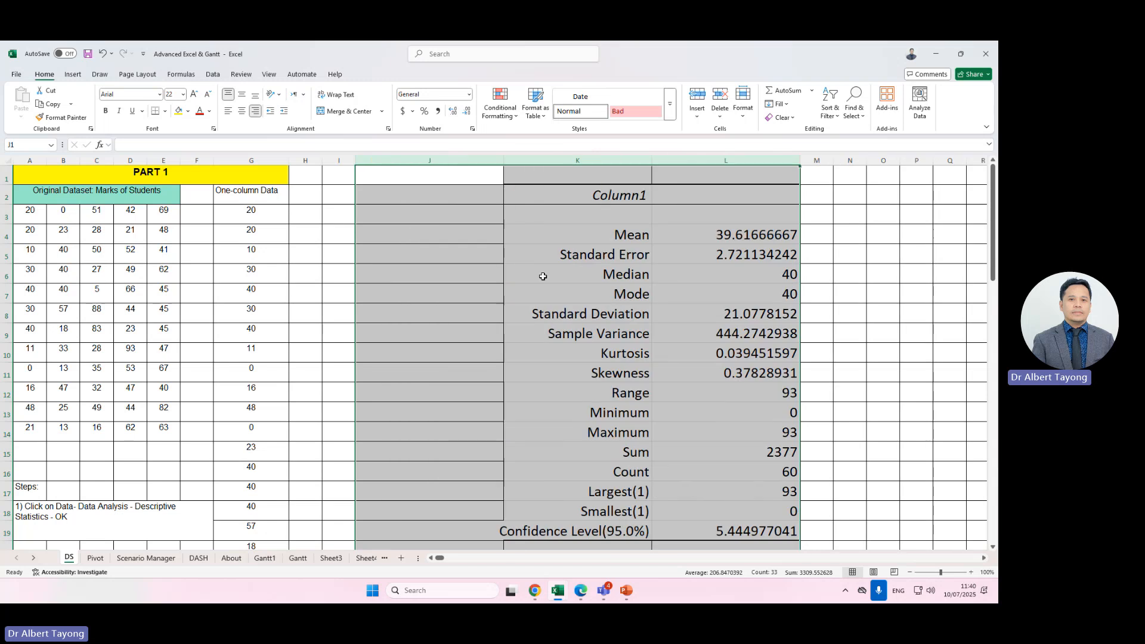
click(623, 292)
click(495, 160)
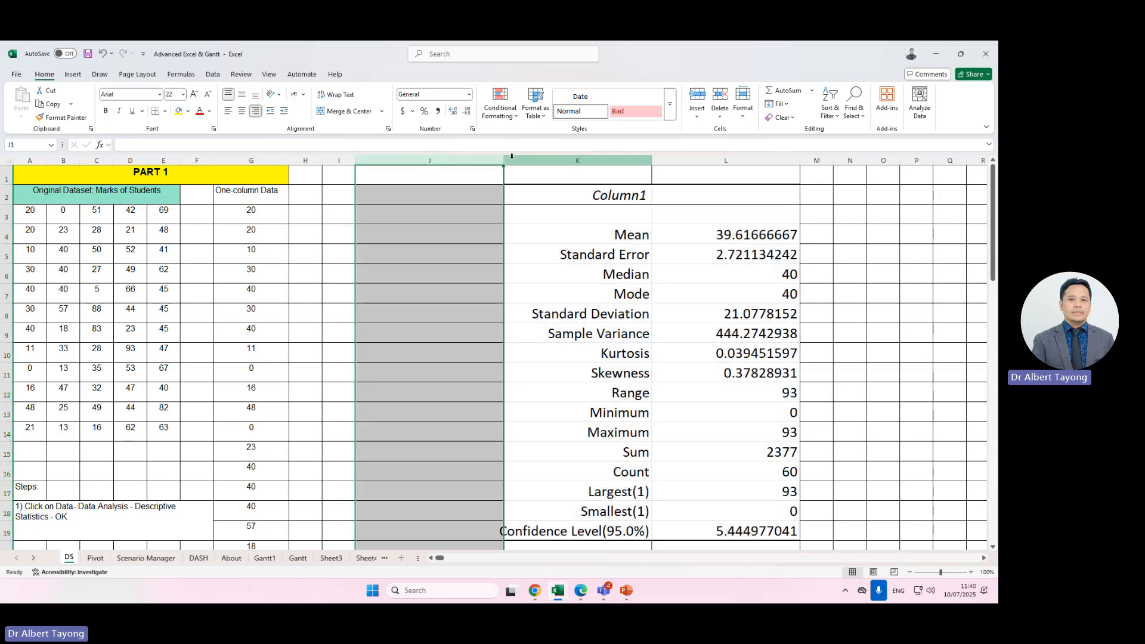
drag(502, 160, 418, 160)
click(422, 254)
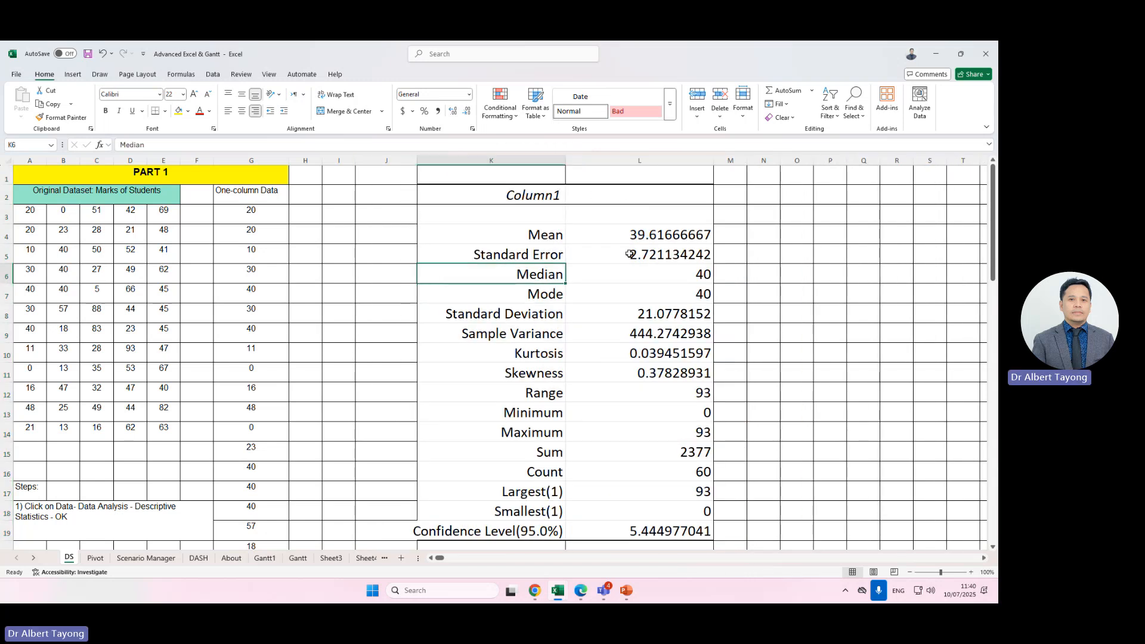
Inspect individual output values such as Kurtosis, Standard Error and Smallest(1) in the formula bar.
click(605, 356)
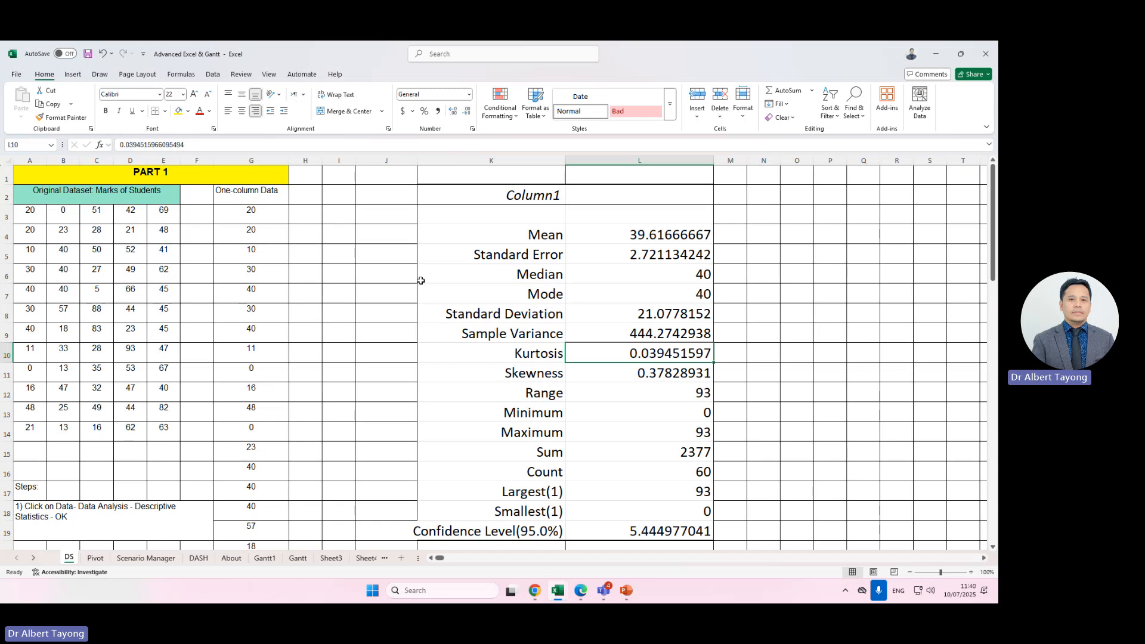
click(689, 254)
click(661, 278)
click(656, 314)
click(639, 508)
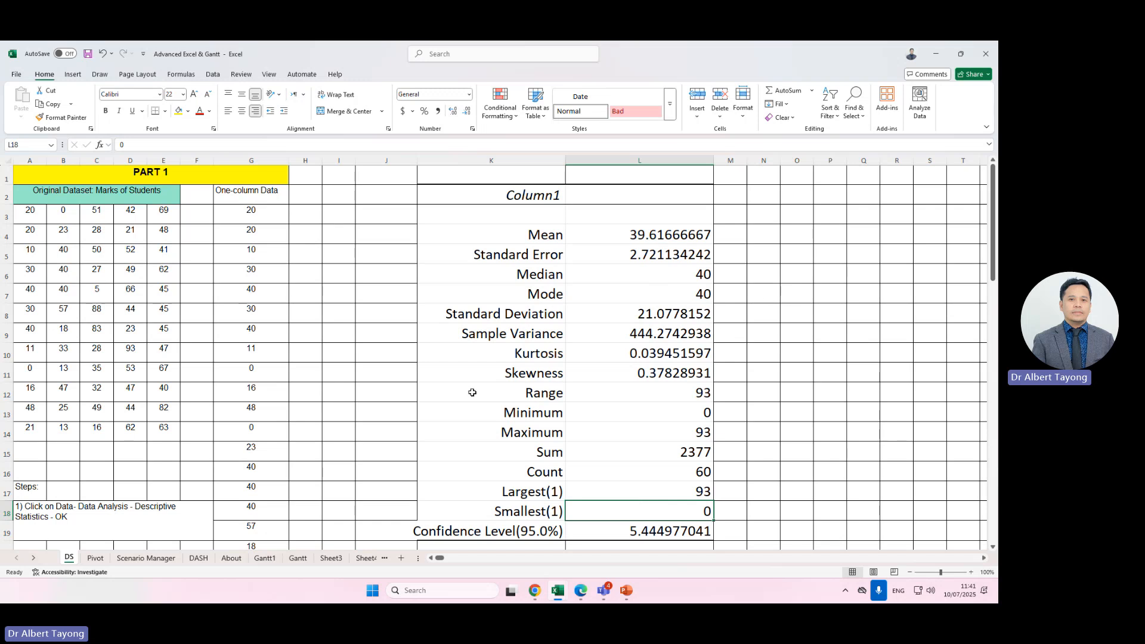
Enter an AVERAGE formula in O4 referencing the original marks dataset in columns A to E.
click(806, 242)
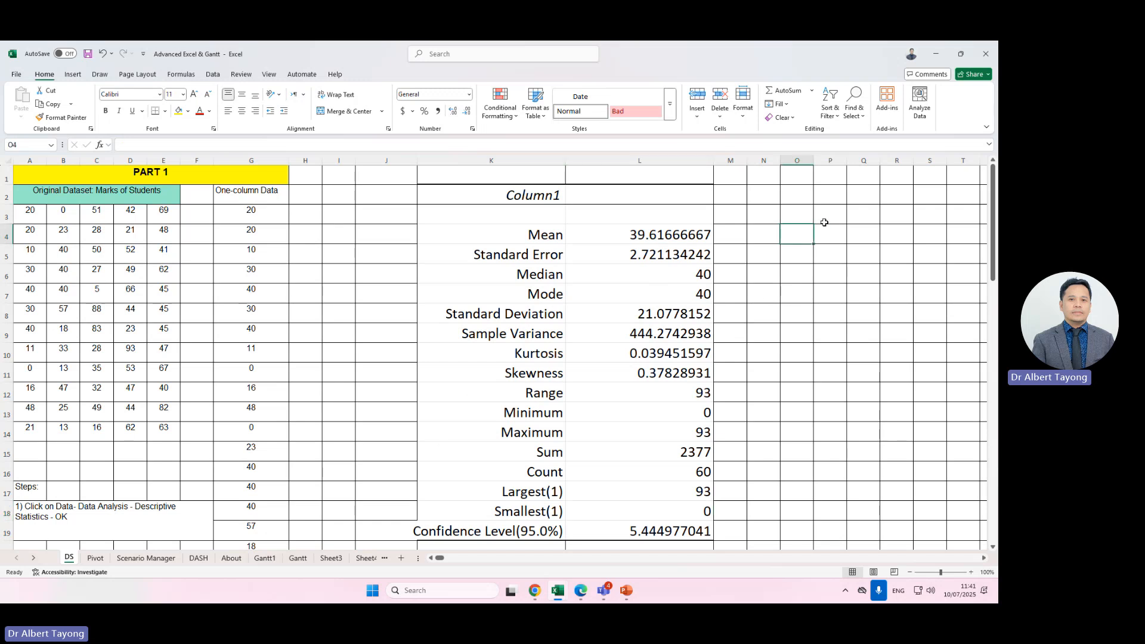
text(=a)
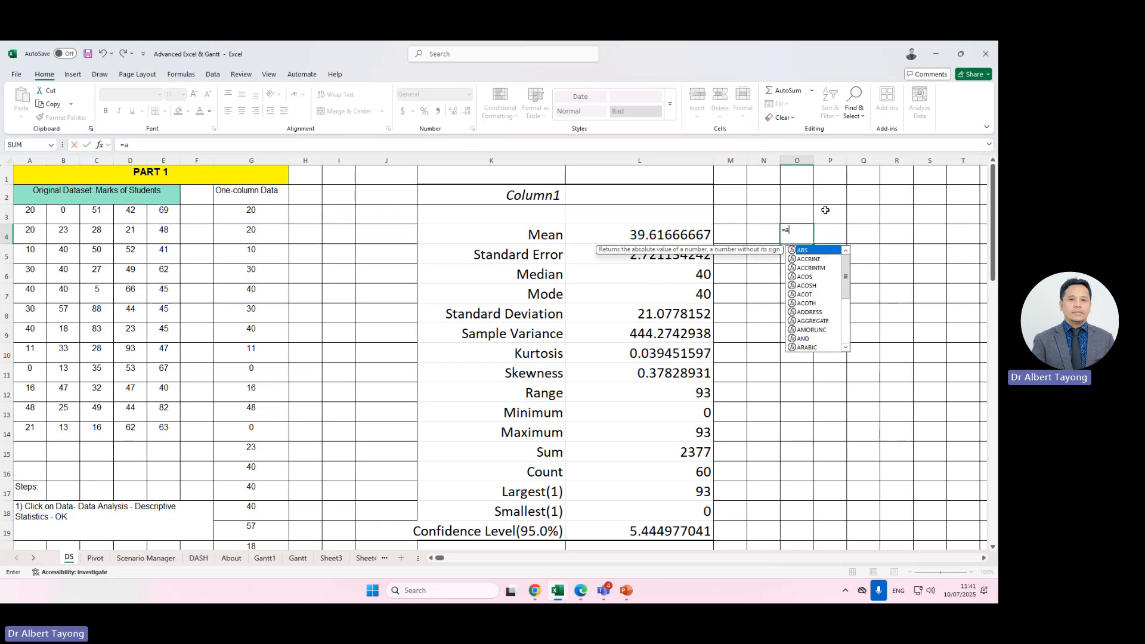
text(ver)
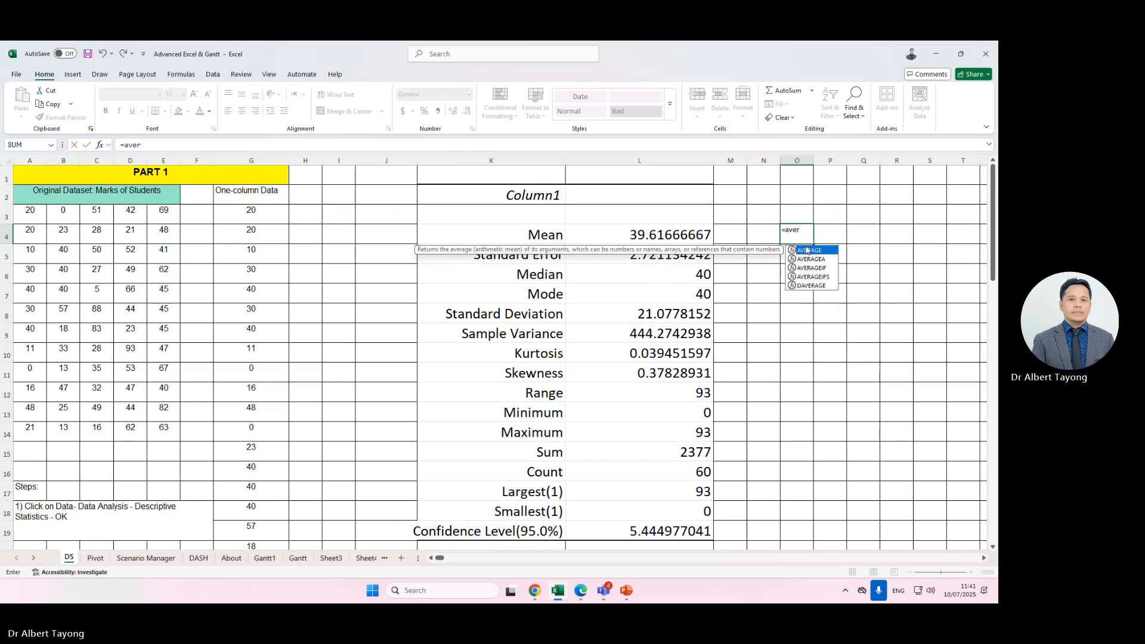
double_click(807, 250)
drag(30, 210, 154, 422)
key(Return)
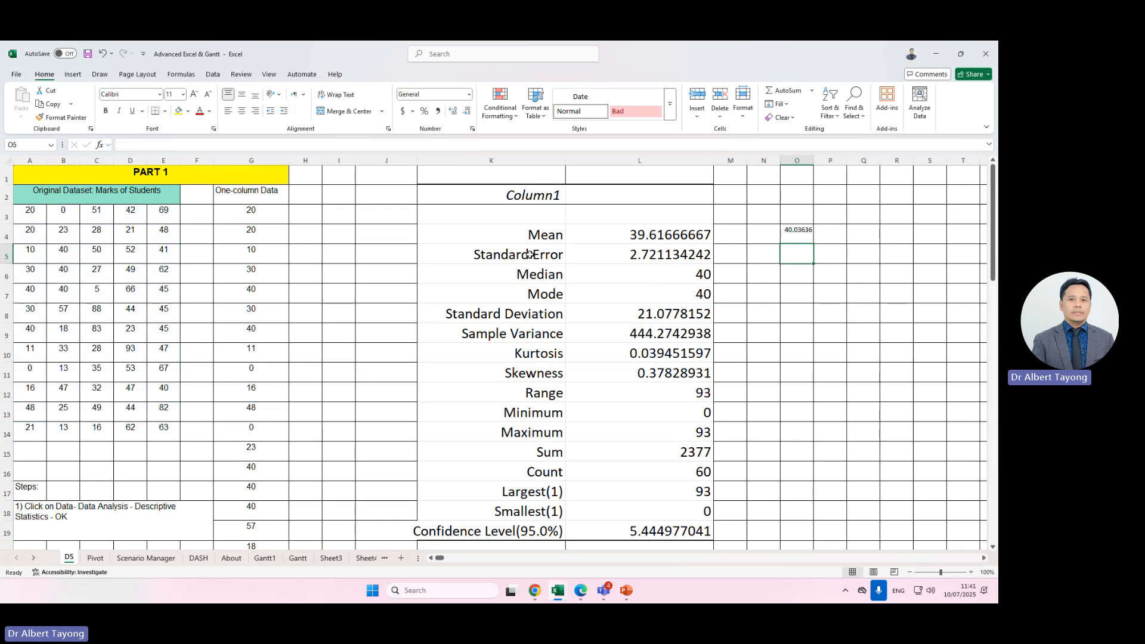
Autofit column O and enter an AVEDEV formula over A3:E14 in O4.
click(821, 159)
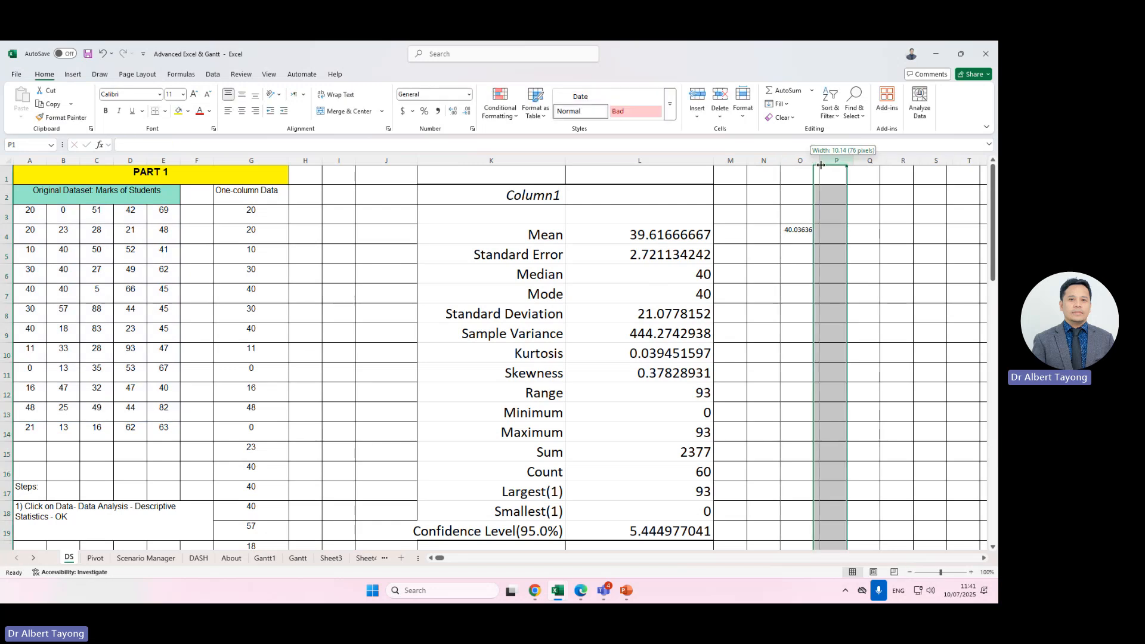
double_click(814, 160)
click(812, 222)
key(Down)
text(=ave)
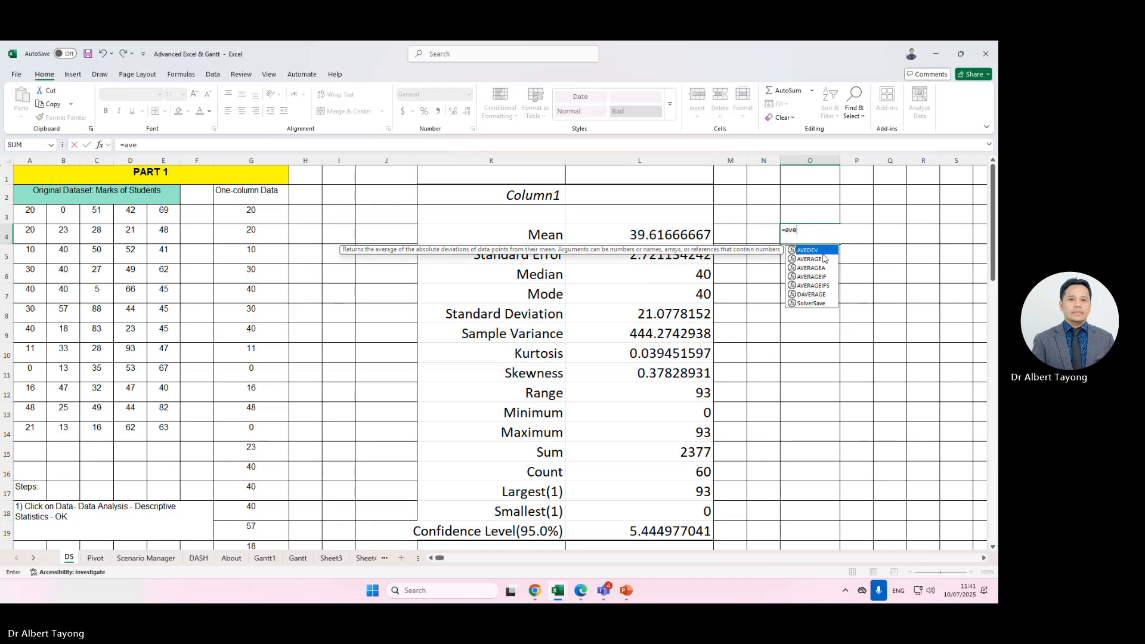
double_click(817, 250)
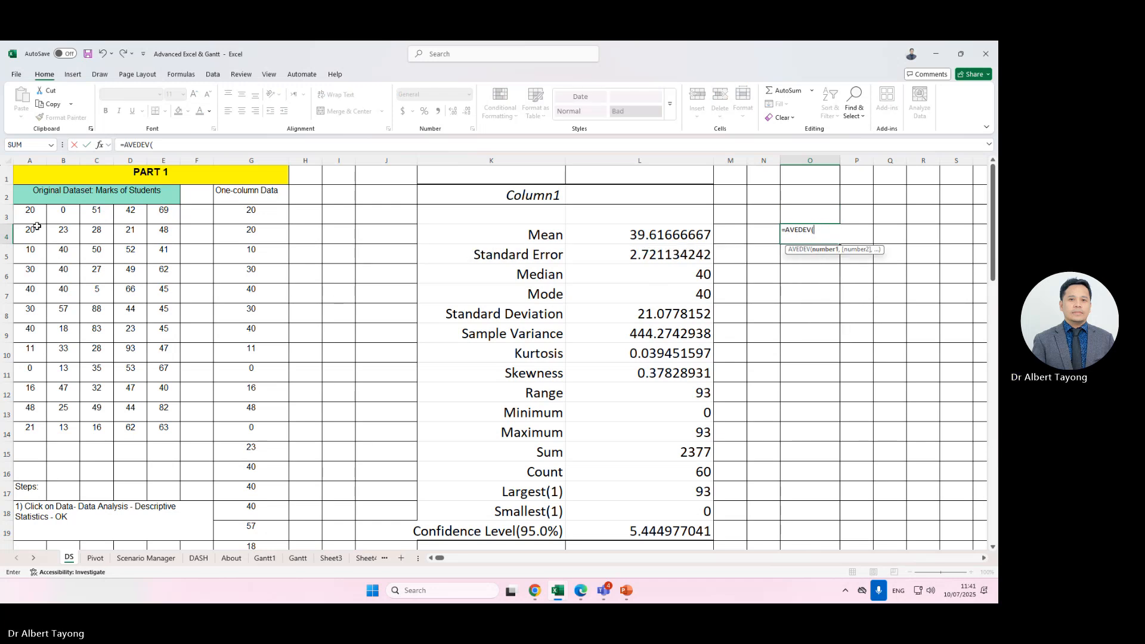
drag(30, 220, 158, 429)
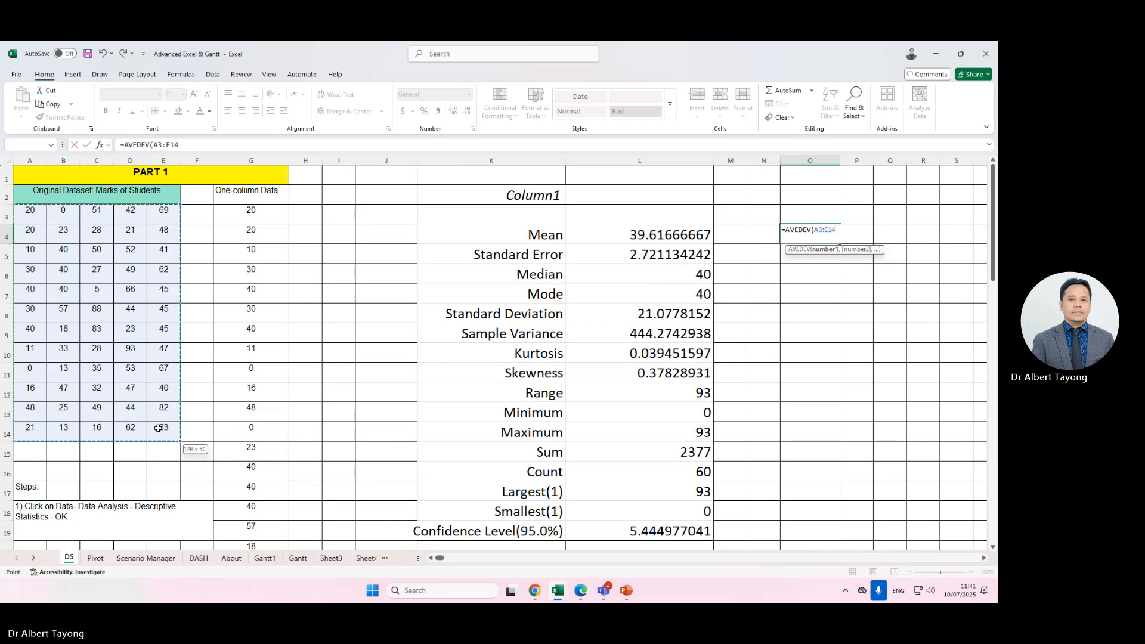
key(Return)
Replace the O4 formula with AVERAGE over A3:E14.
click(816, 230)
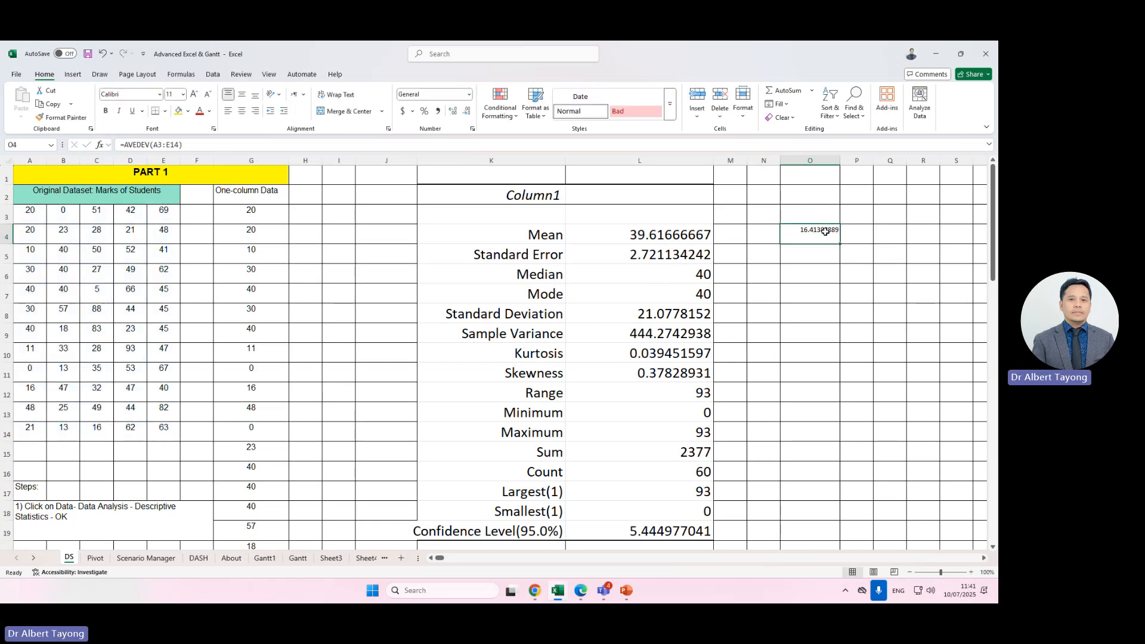
text(=ave)
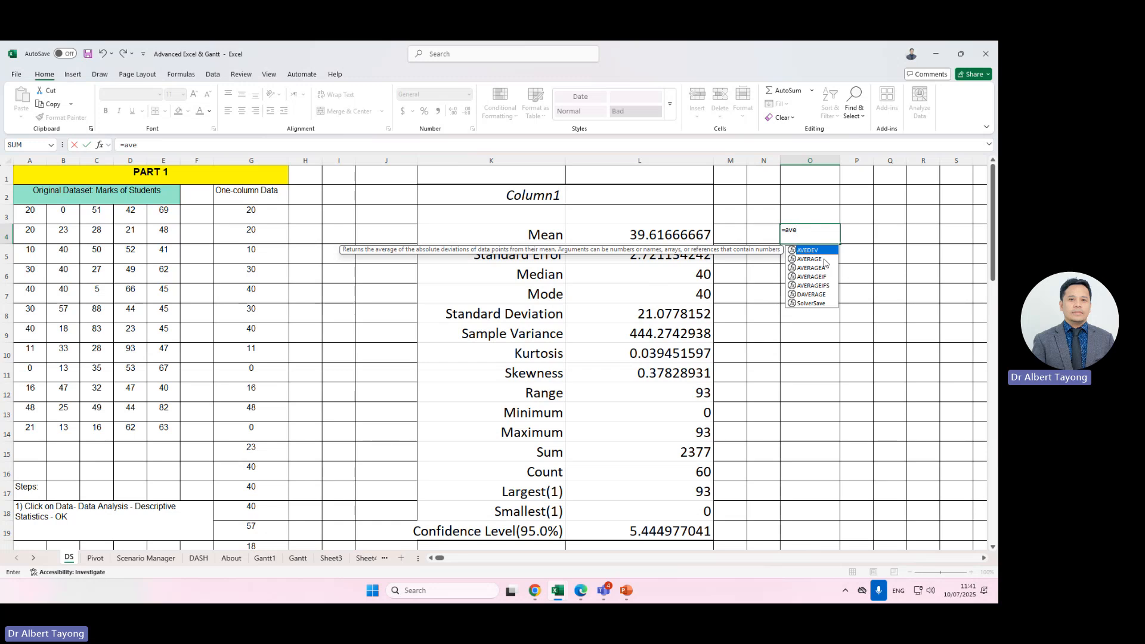
double_click(809, 259)
drag(30, 212, 160, 431)
key(Return)
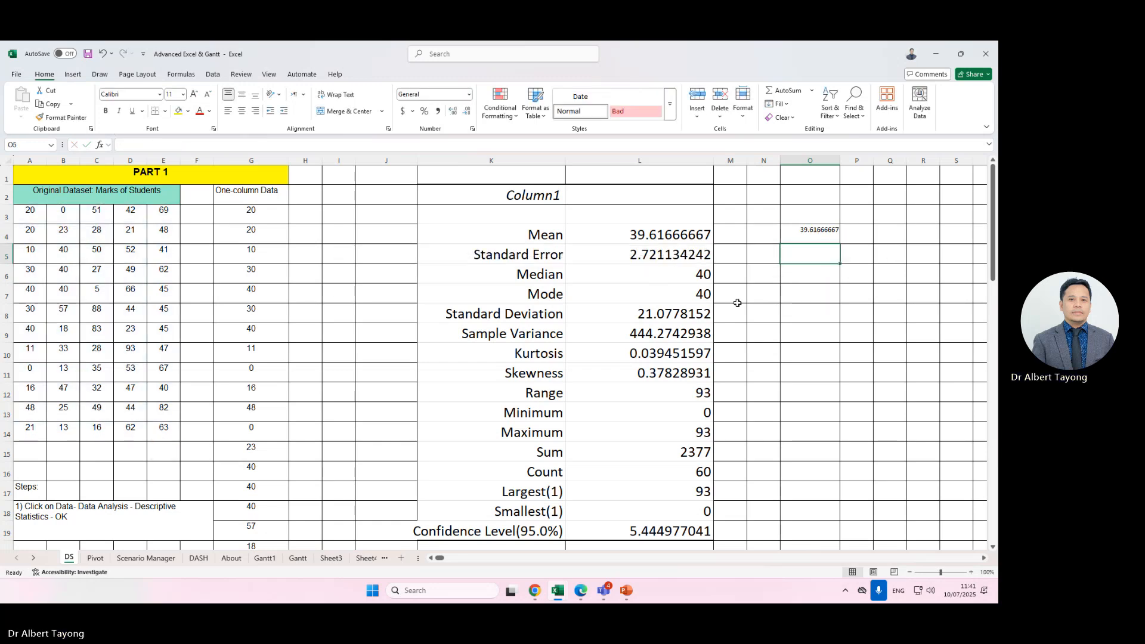
Widen column O and set the O4 result's font size to 22.
click(816, 232)
drag(837, 161, 862, 161)
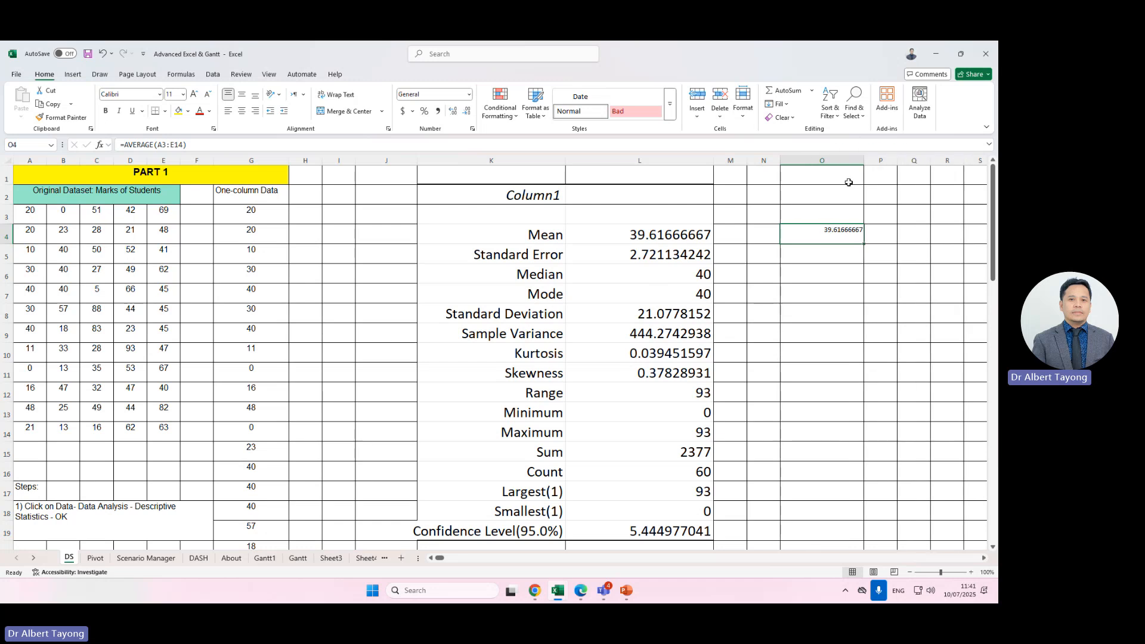
click(183, 96)
click(173, 215)
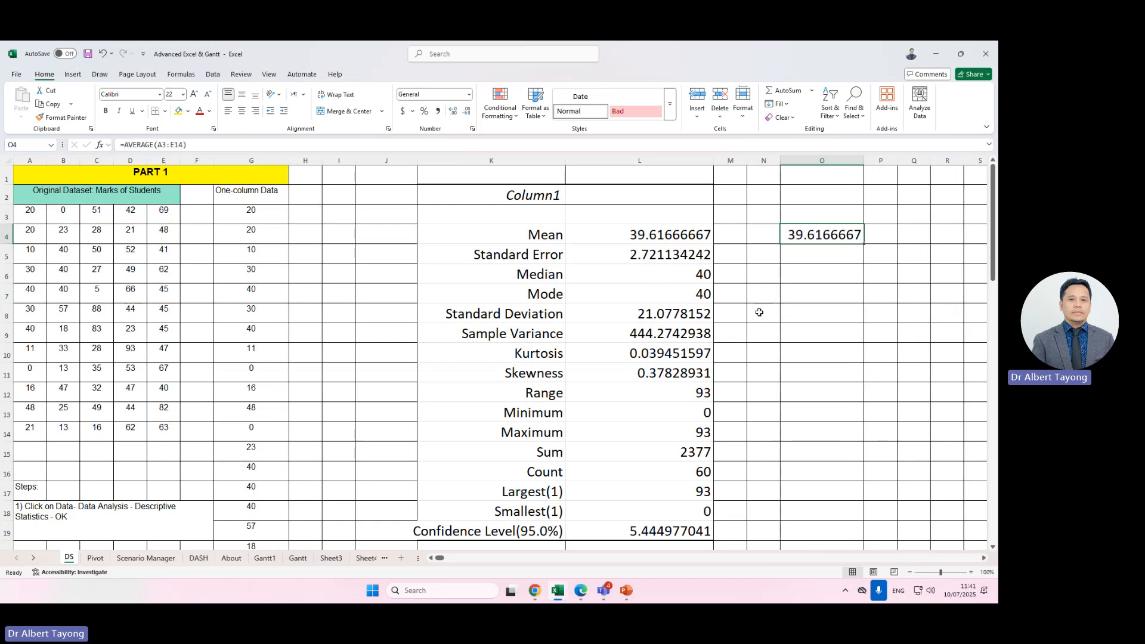
Replace the O4 formula with AVERAGE over the one-column data G3:G62.
text(=ave)
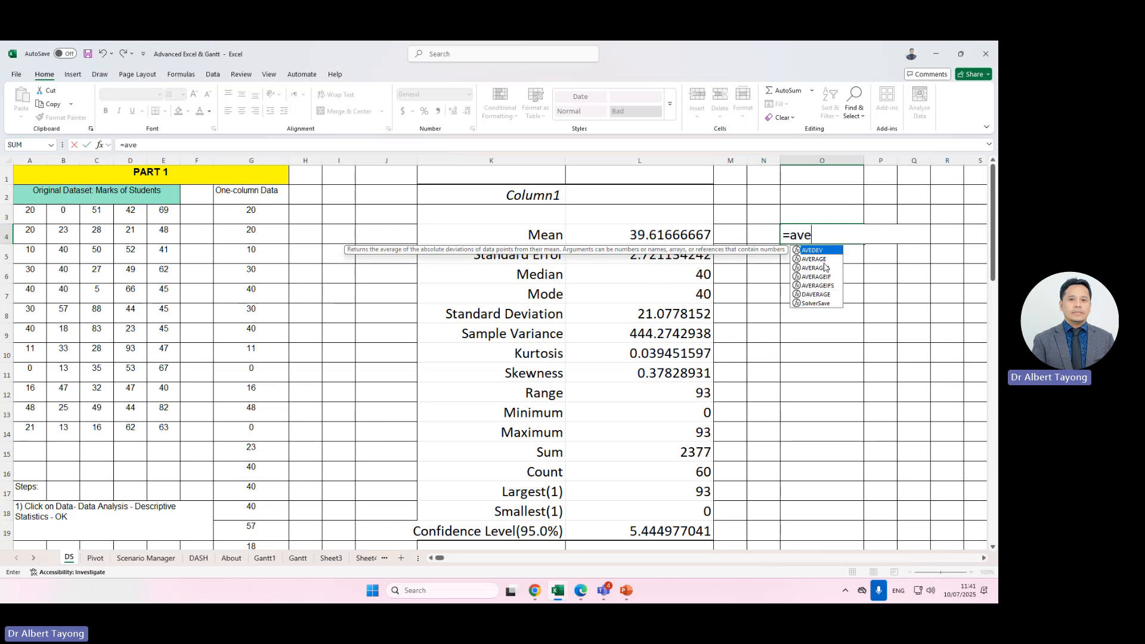
double_click(824, 261)
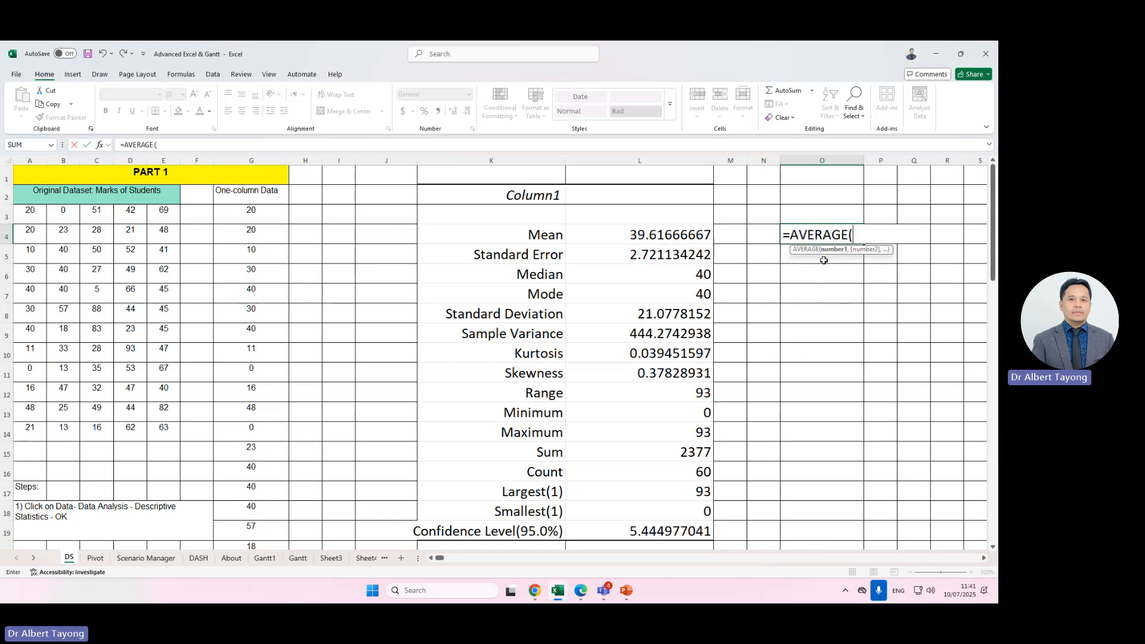
click(253, 222)
drag(253, 228, 271, 513)
scroll(603, 394, up, 3)
key(Return)
Re-enter the O4 formula as AVERAGE over the original dataset A3:E14.
click(823, 237)
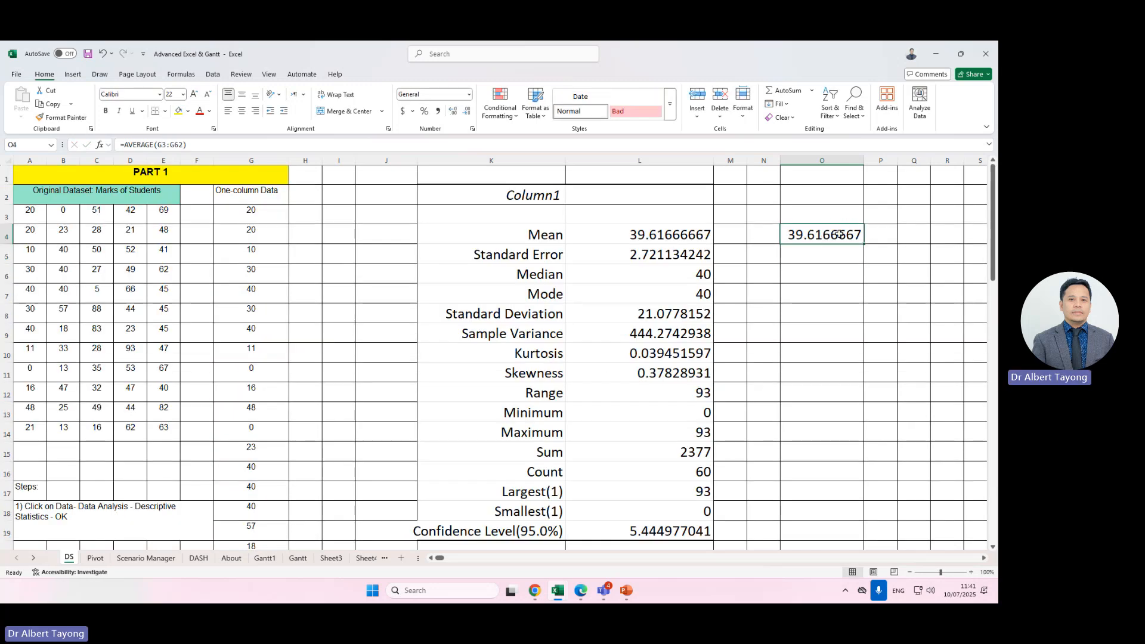
text(=ave)
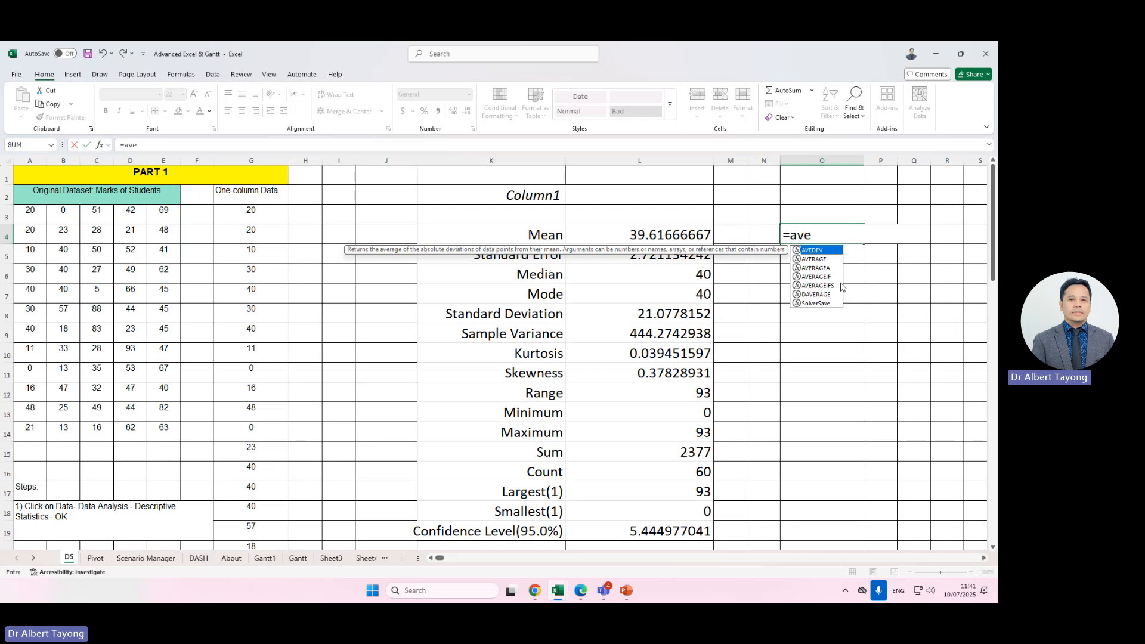
double_click(821, 252)
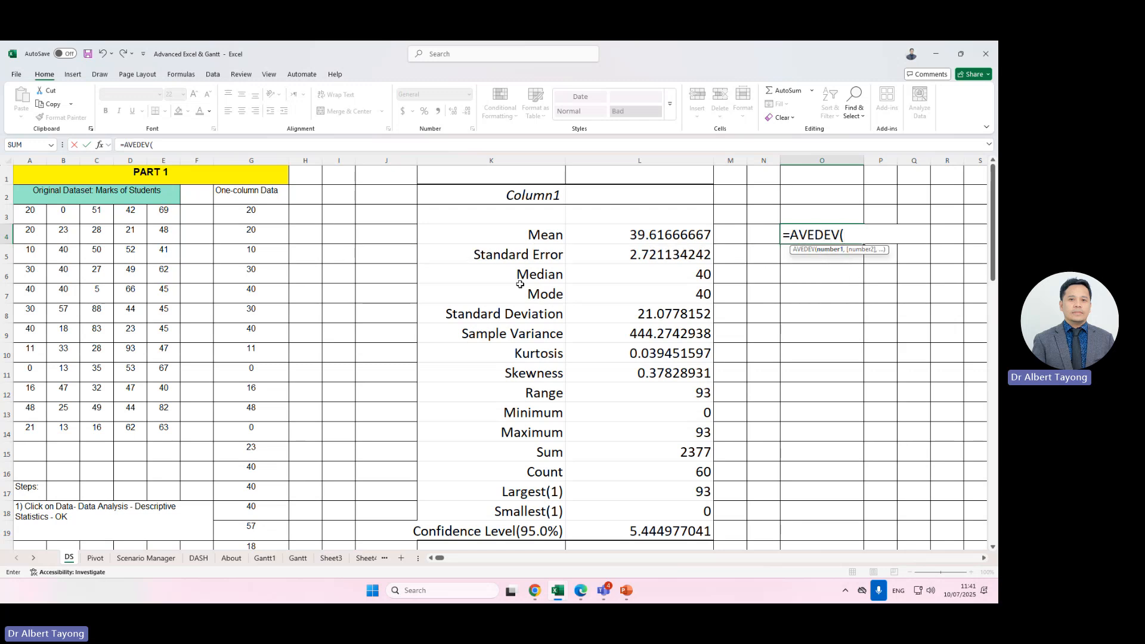
key(BackSpace)
key(BackSpace)
key(BackSpace)
key(BackSpace)
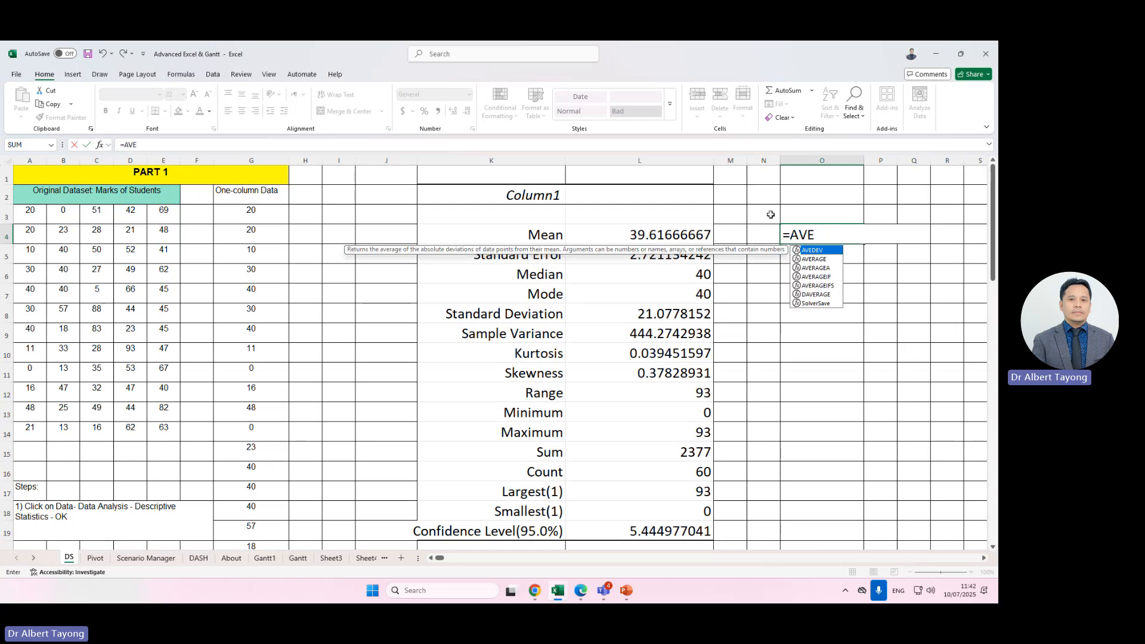
double_click(818, 260)
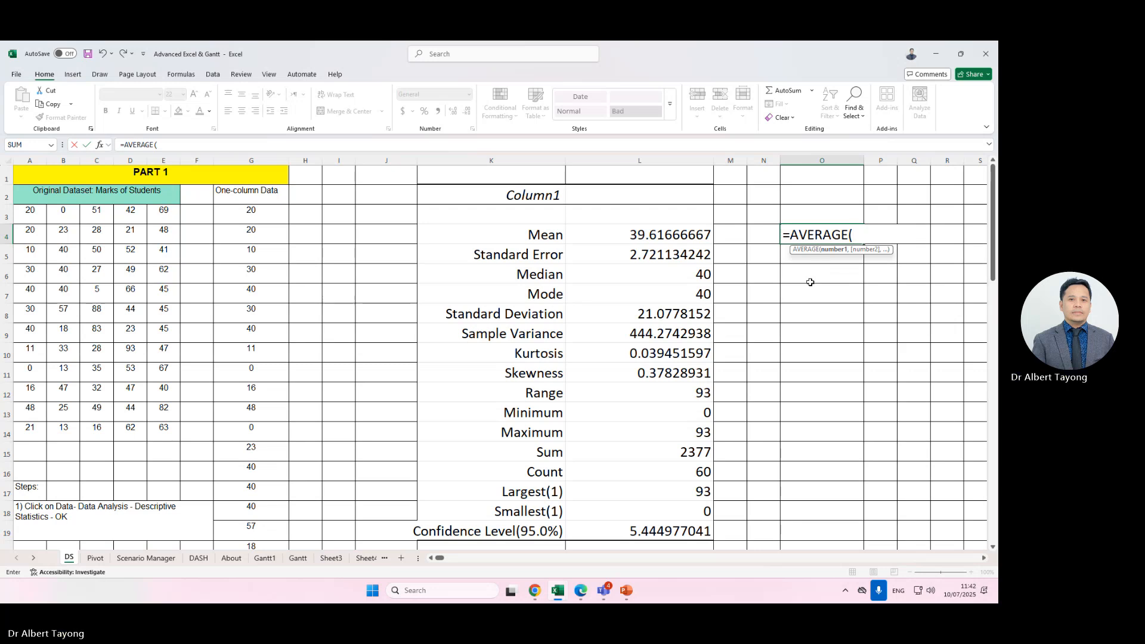
drag(33, 215, 175, 416)
key(Return)
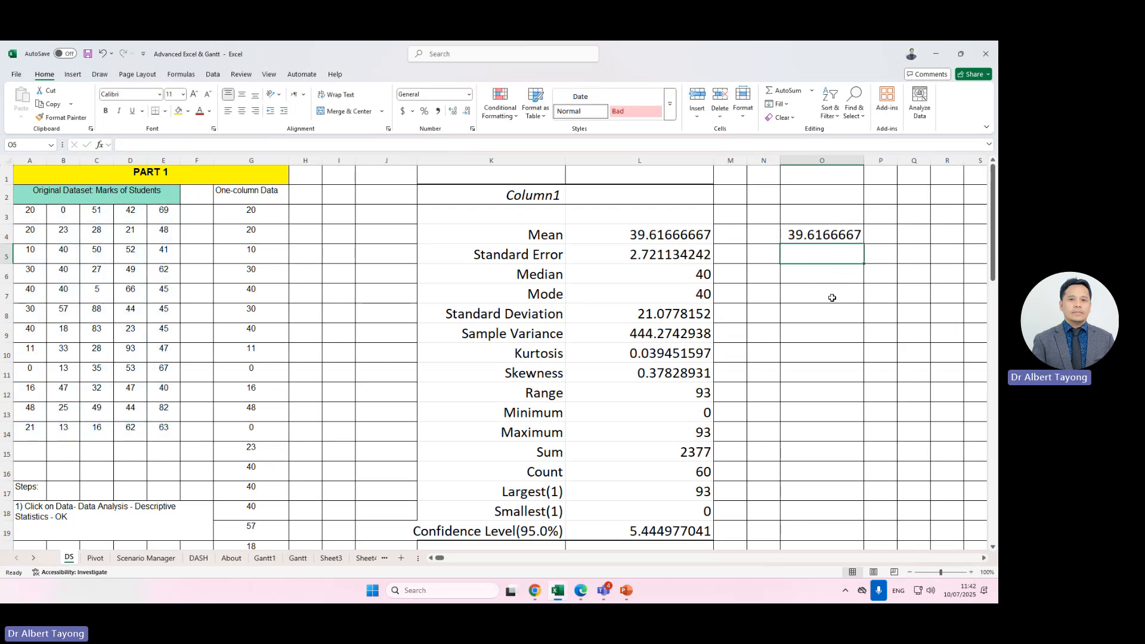
Enter a MEDIAN formula over A3:E14 in O5.
text(=med)
key(BackSpace)
key(BackSpace)
key(BackSpace)
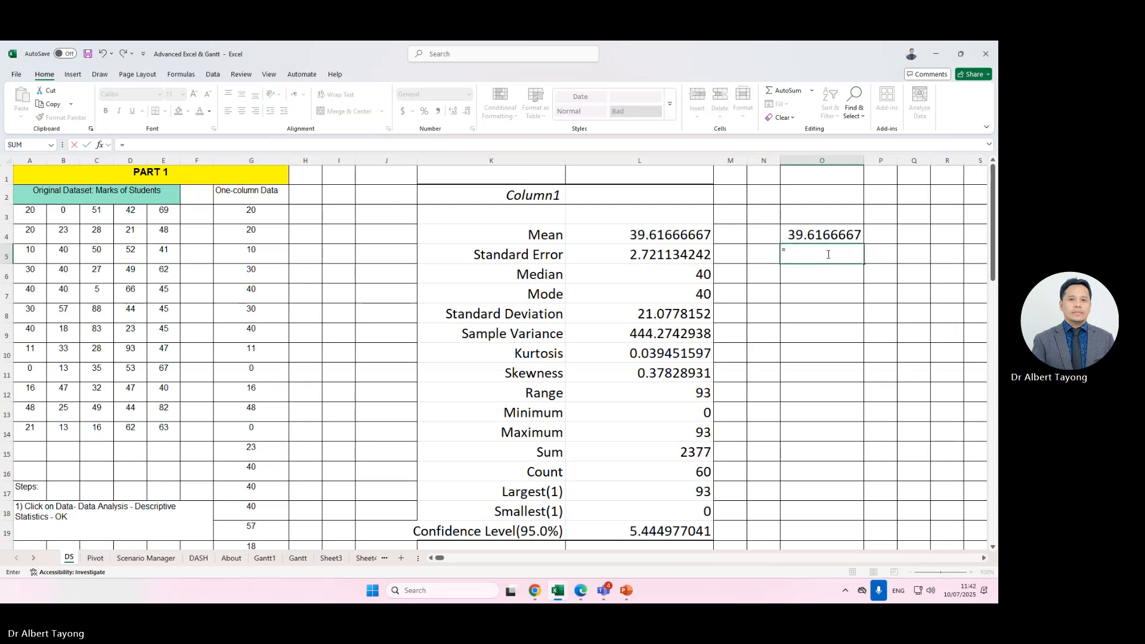
text(med)
double_click(821, 271)
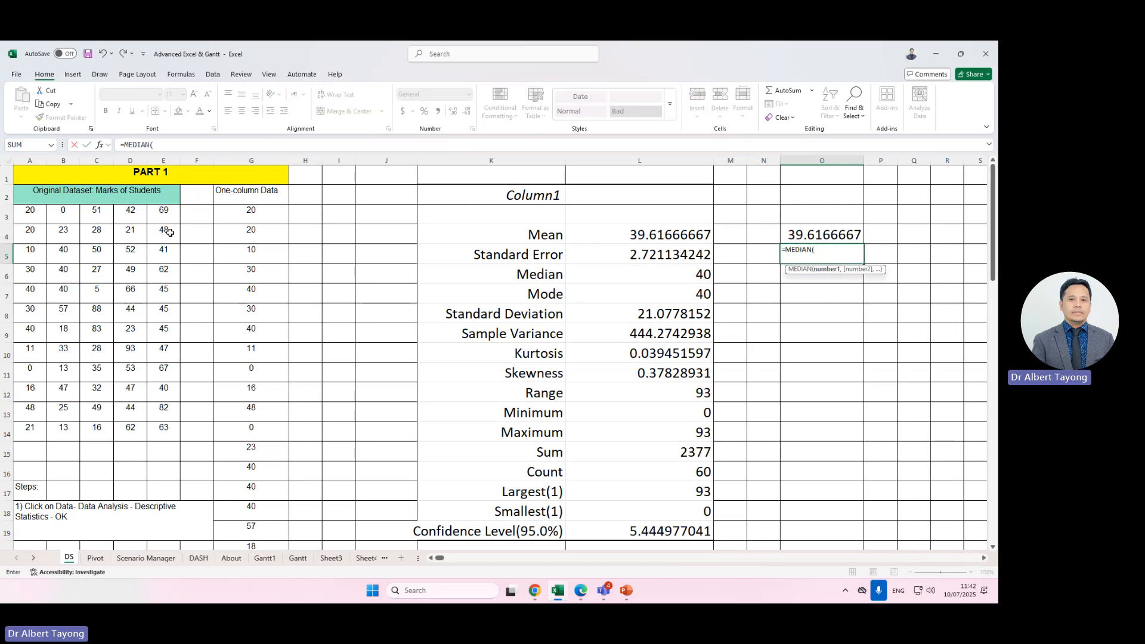
drag(35, 215, 159, 428)
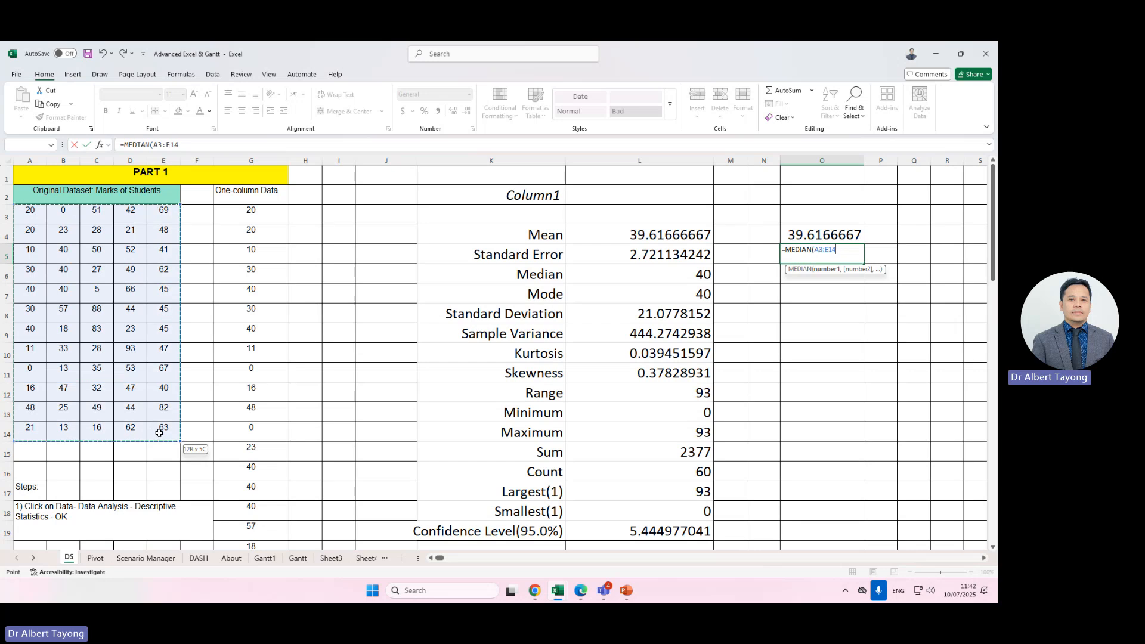
key(Return)
Set the font size of the O5 median result to 22.
click(799, 253)
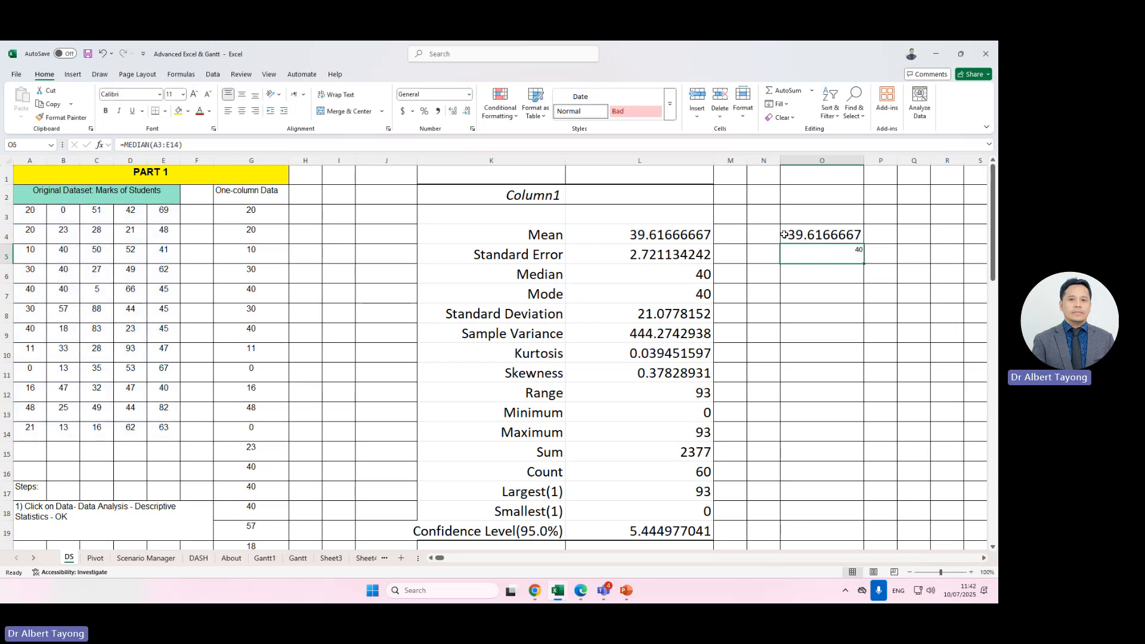
click(680, 277)
click(860, 246)
click(183, 95)
click(170, 228)
click(820, 147)
click(822, 159)
click(845, 274)
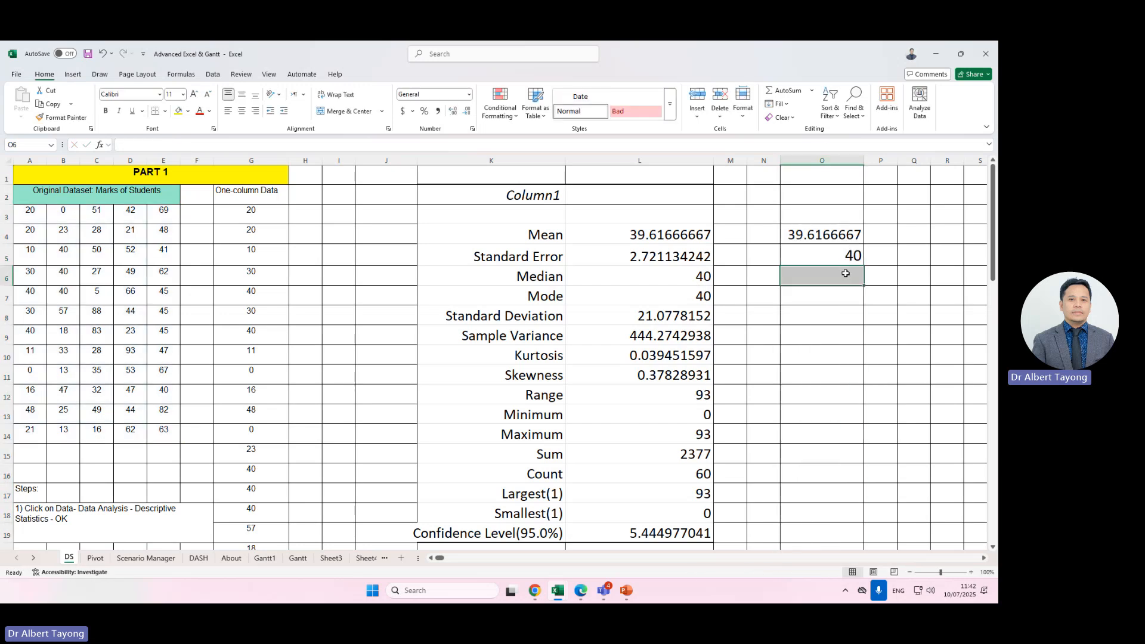
Clear all contents of column O.
click(822, 160)
drag(846, 240, 847, 397)
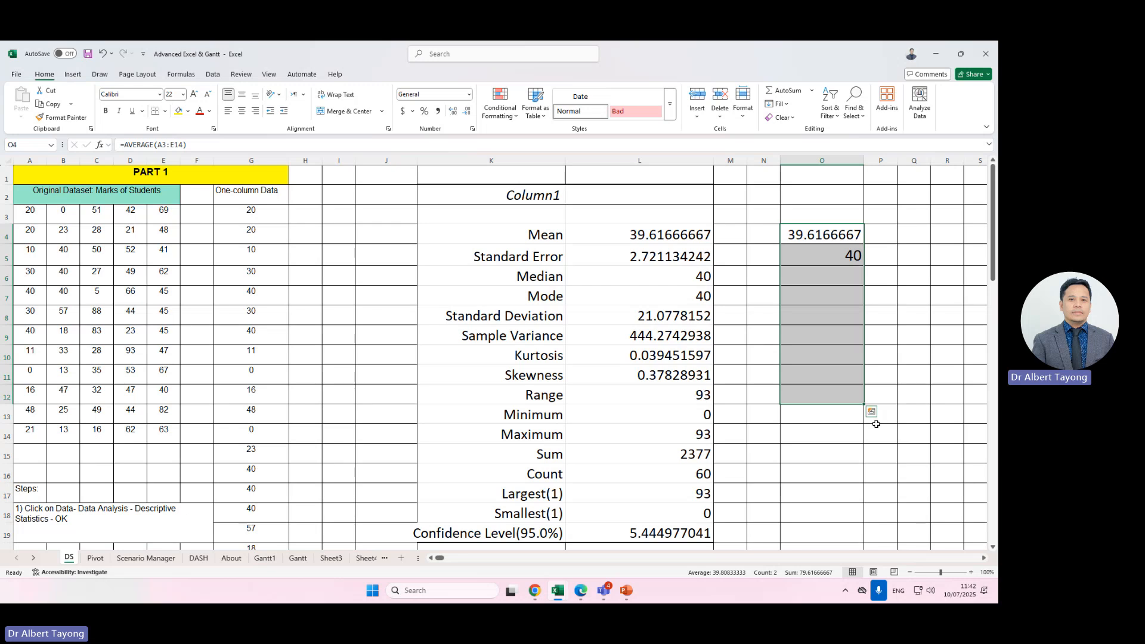
click(585, 407)
drag(507, 239, 660, 504)
scroll(660, 503, up, 1)
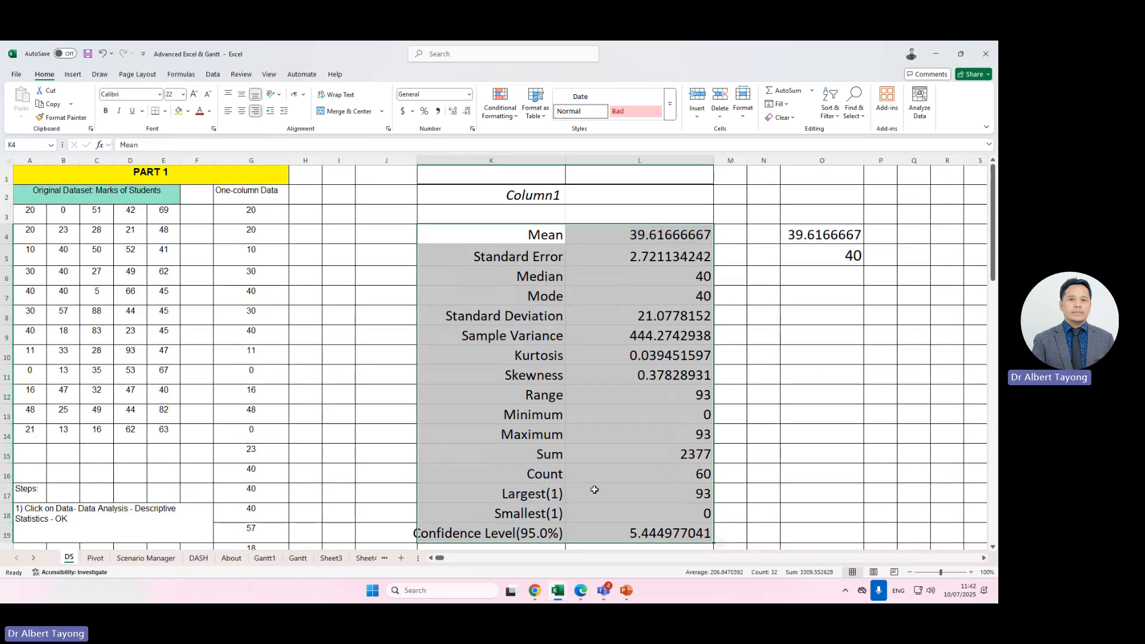
click(16, 74)
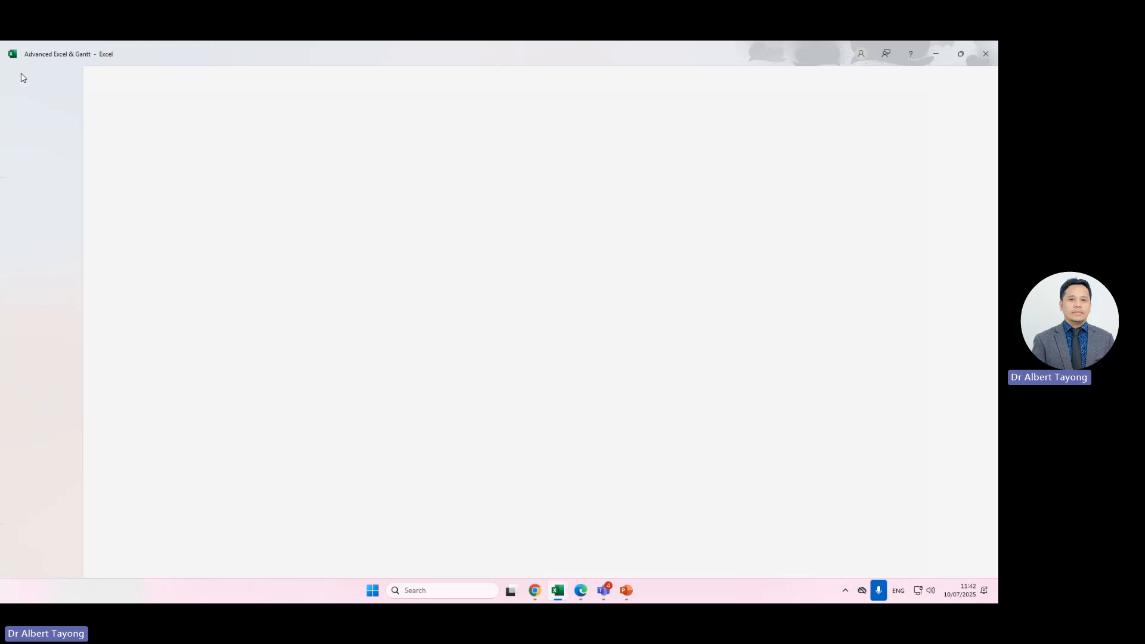
click(13, 78)
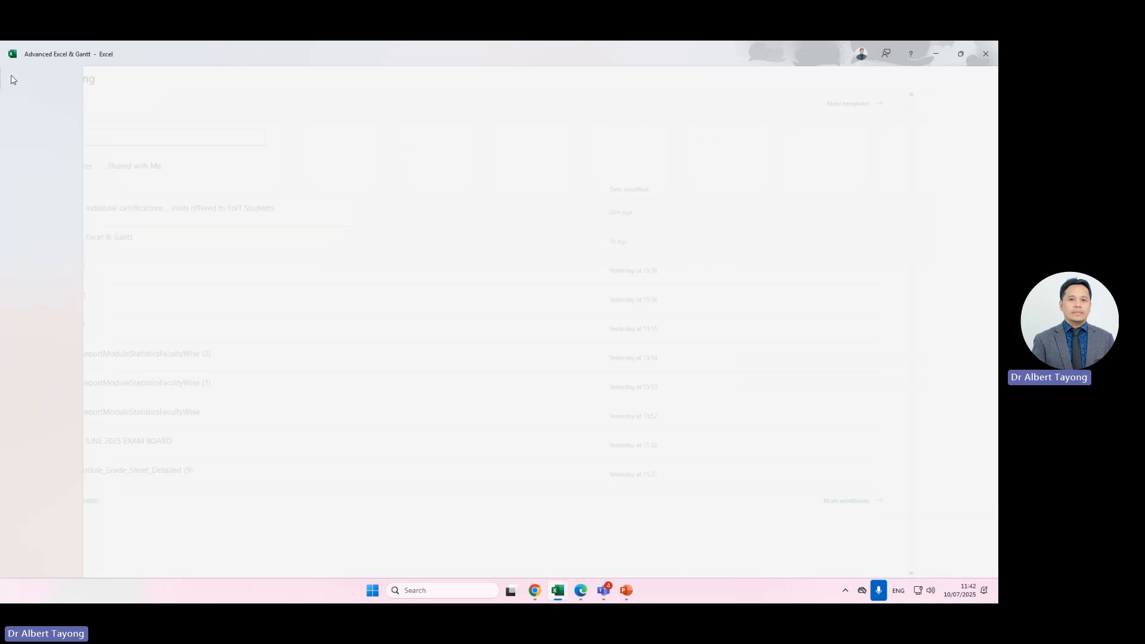
click(510, 243)
key(ctrl+shift+Right)
key(ctrl+shift+Down)
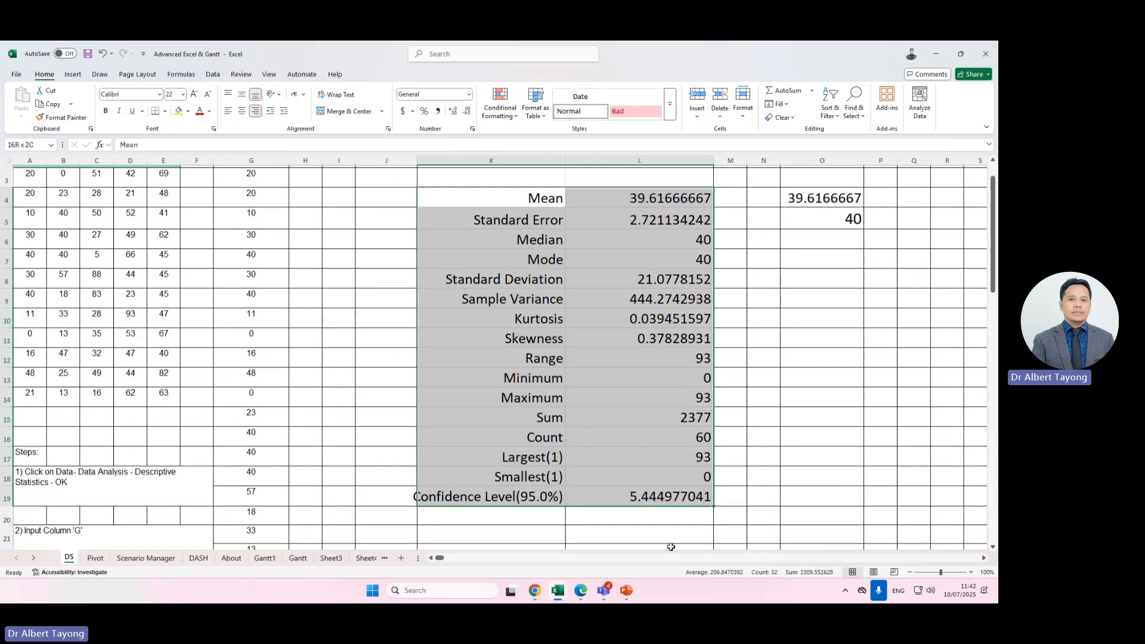
scroll(752, 414, up, 1)
click(822, 175)
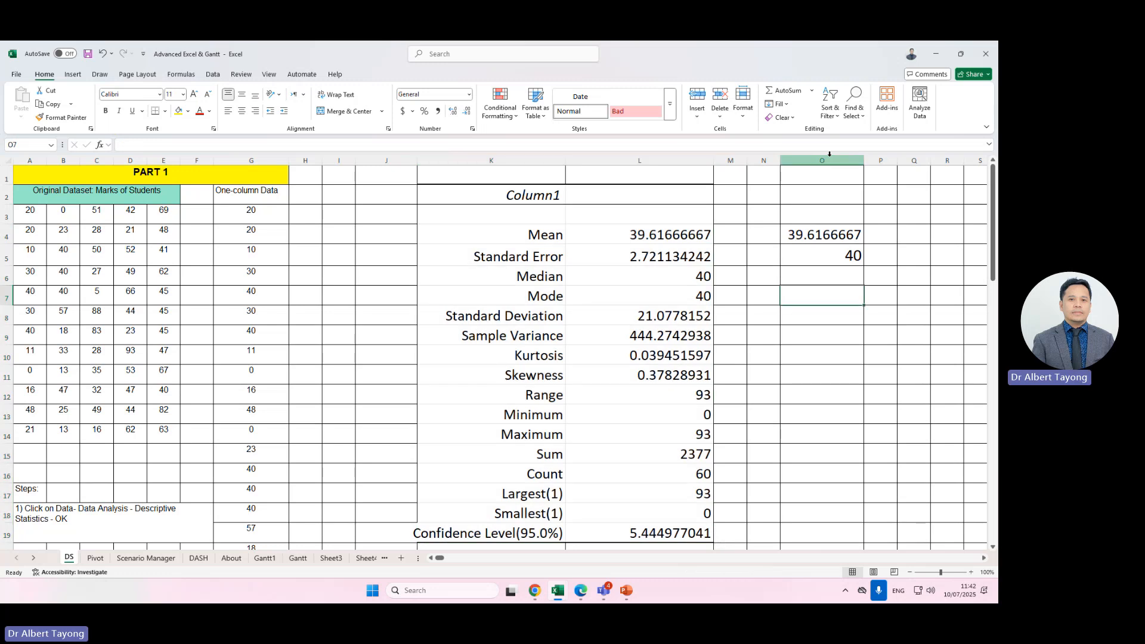
click(826, 158)
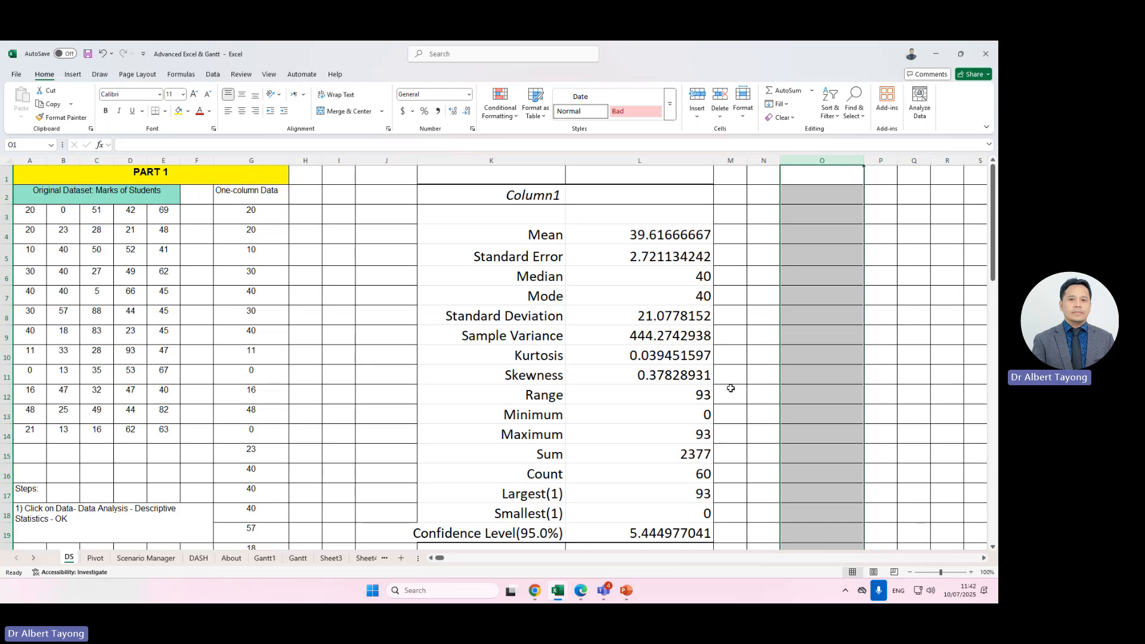
Inspect the Descriptive Statistics values in column L and the original marks dataset.
click(761, 354)
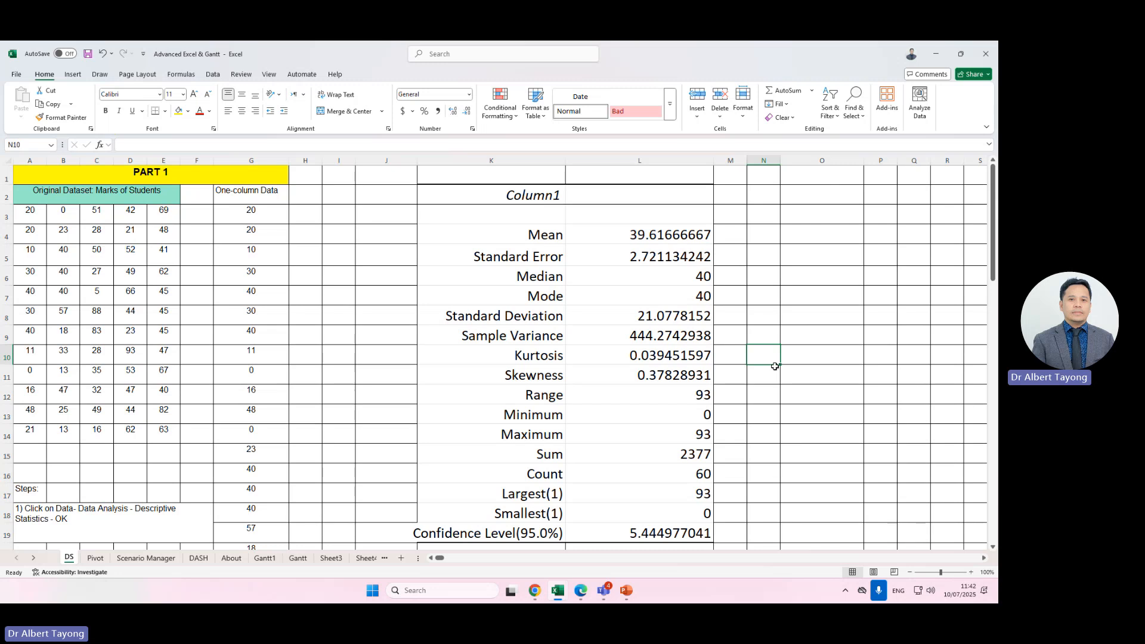
click(655, 232)
click(662, 297)
click(632, 455)
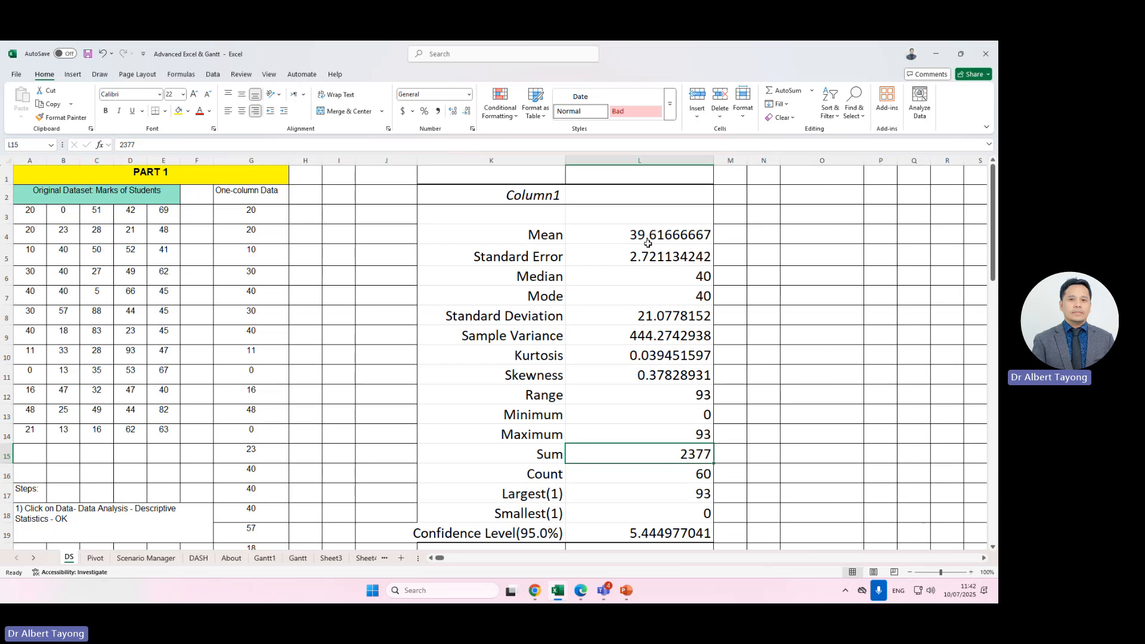
drag(640, 235, 651, 259)
click(639, 356)
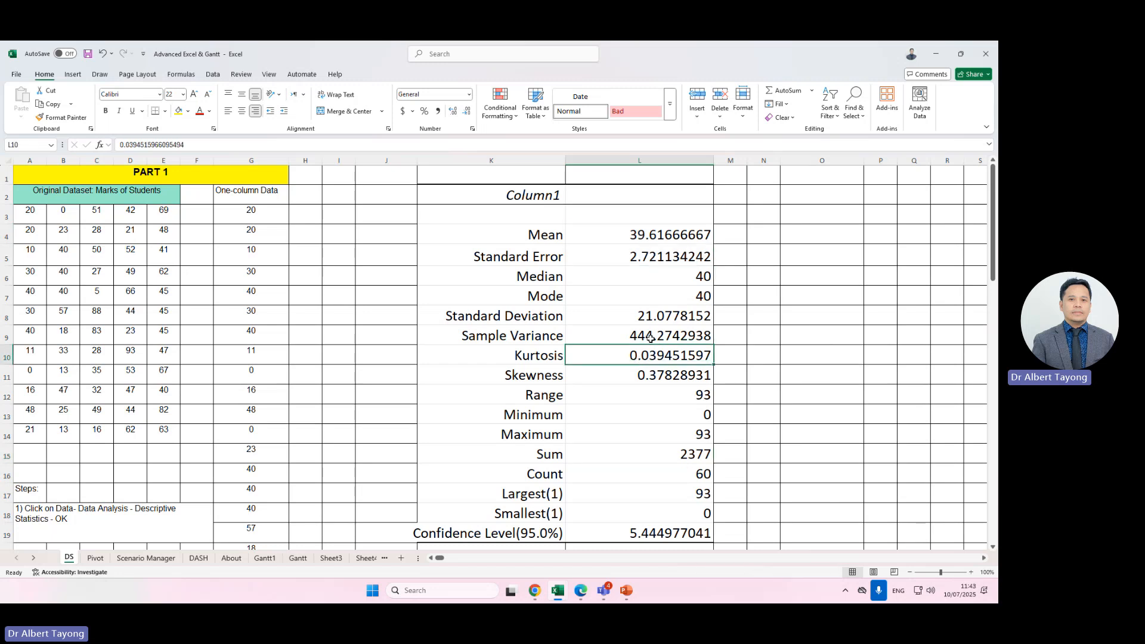
click(810, 236)
click(667, 232)
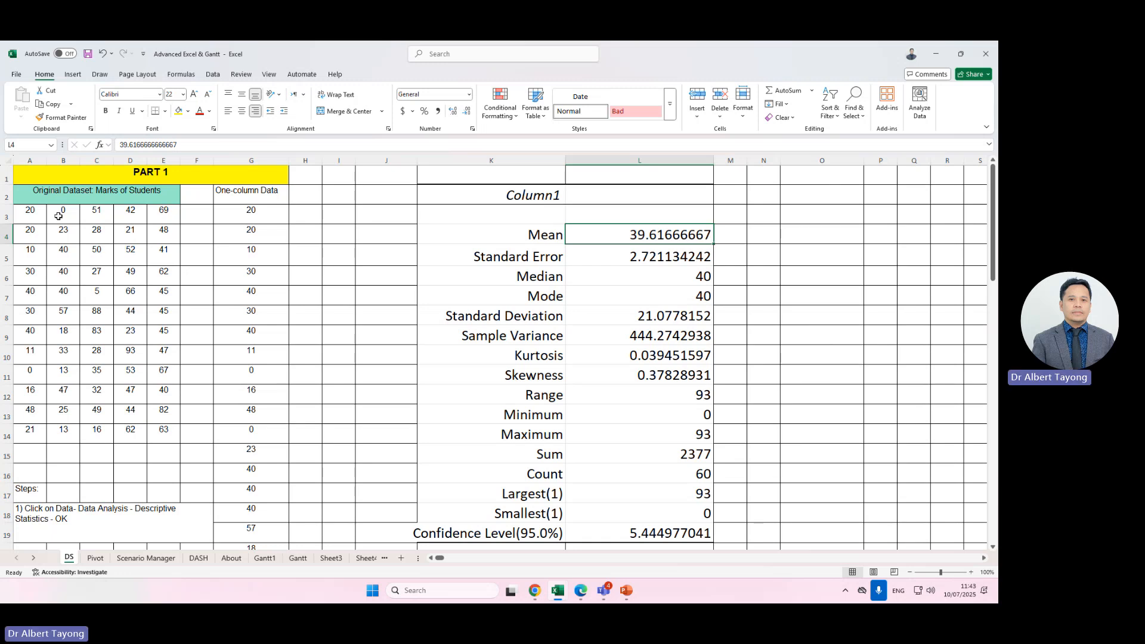
drag(38, 220, 187, 442)
click(114, 196)
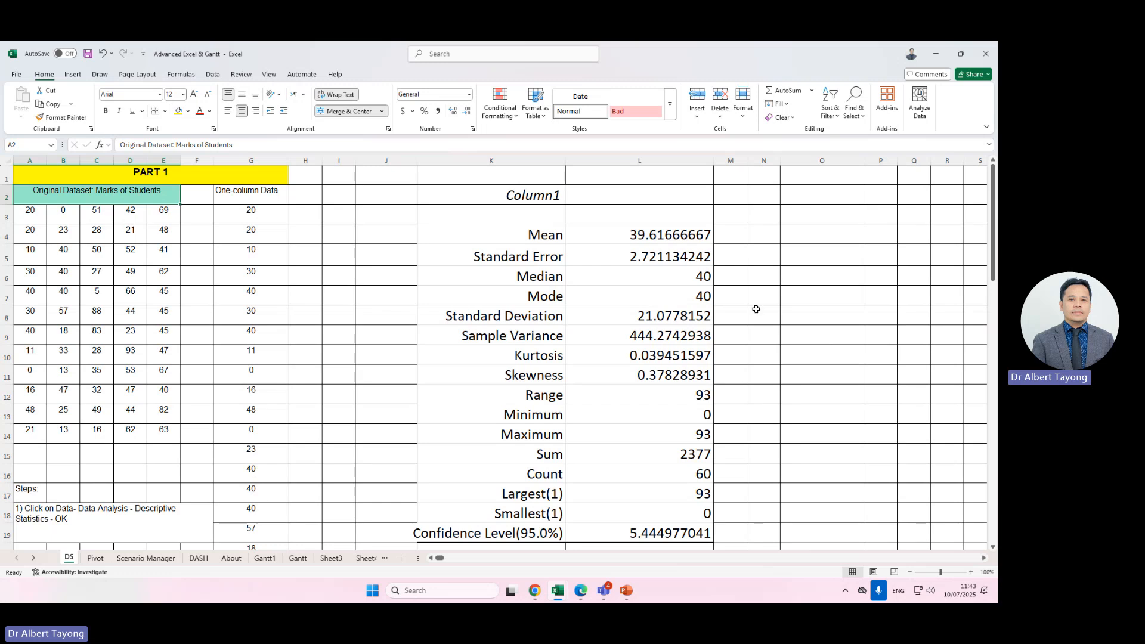
Enter VARIABLE as the output column header in L2.
click(680, 206)
text(VAR)
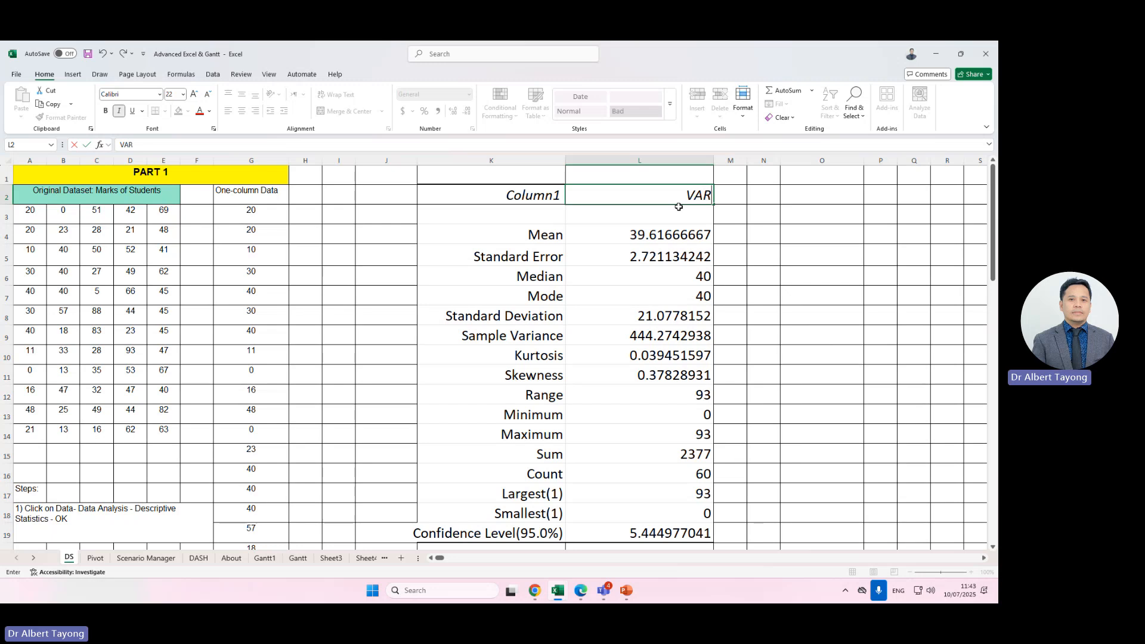
text(IABLE)
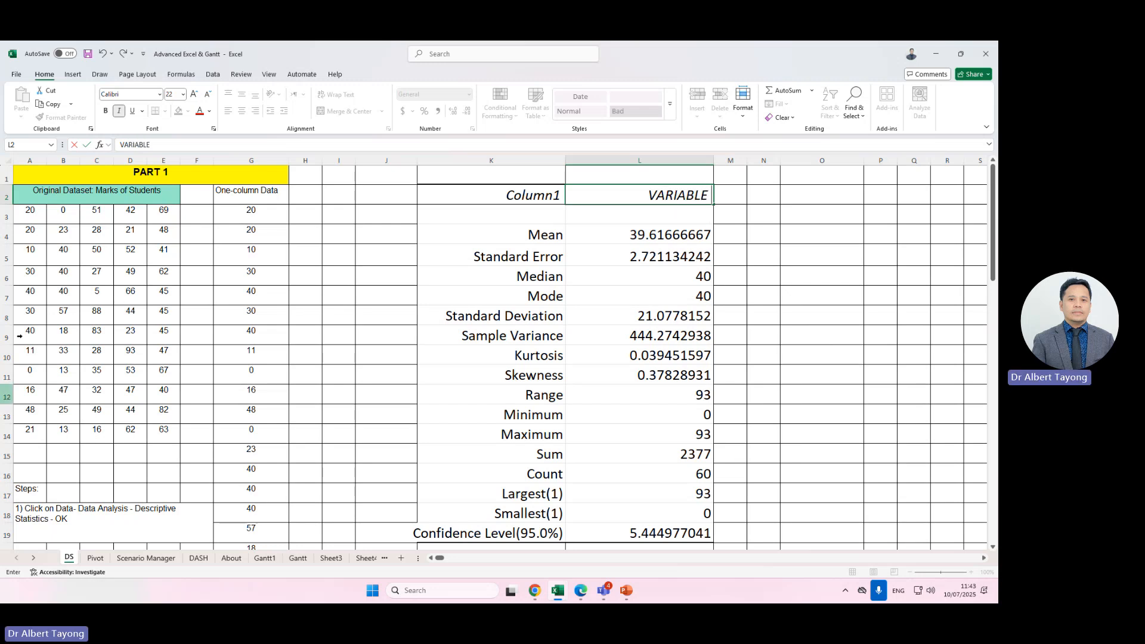
click(753, 276)
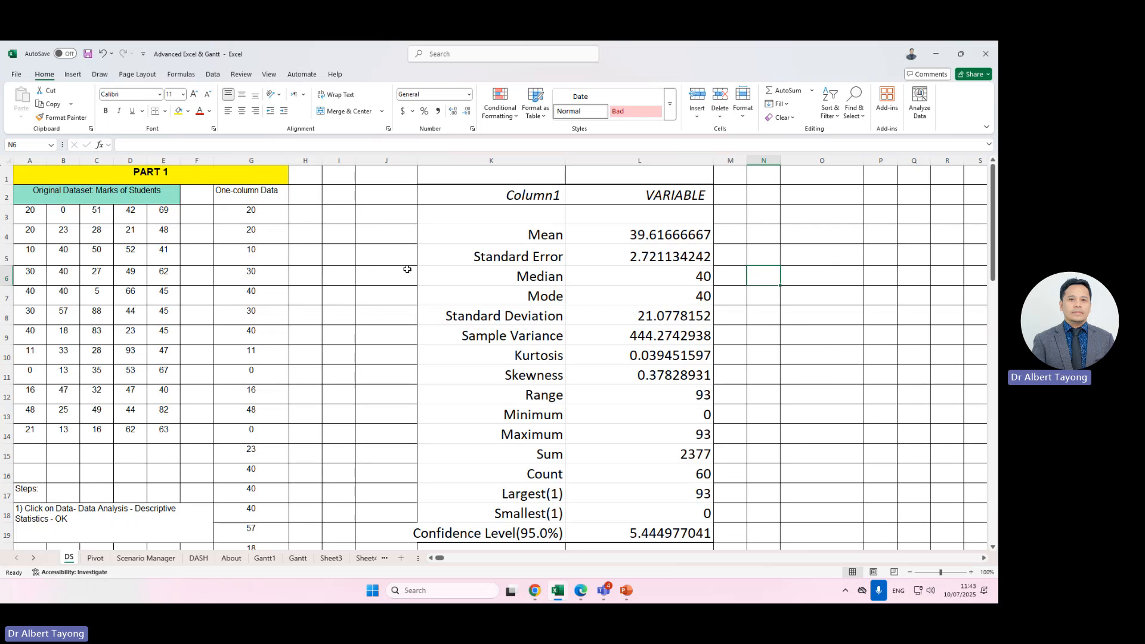
Examine the original marks dataset alongside the L2 header.
click(674, 197)
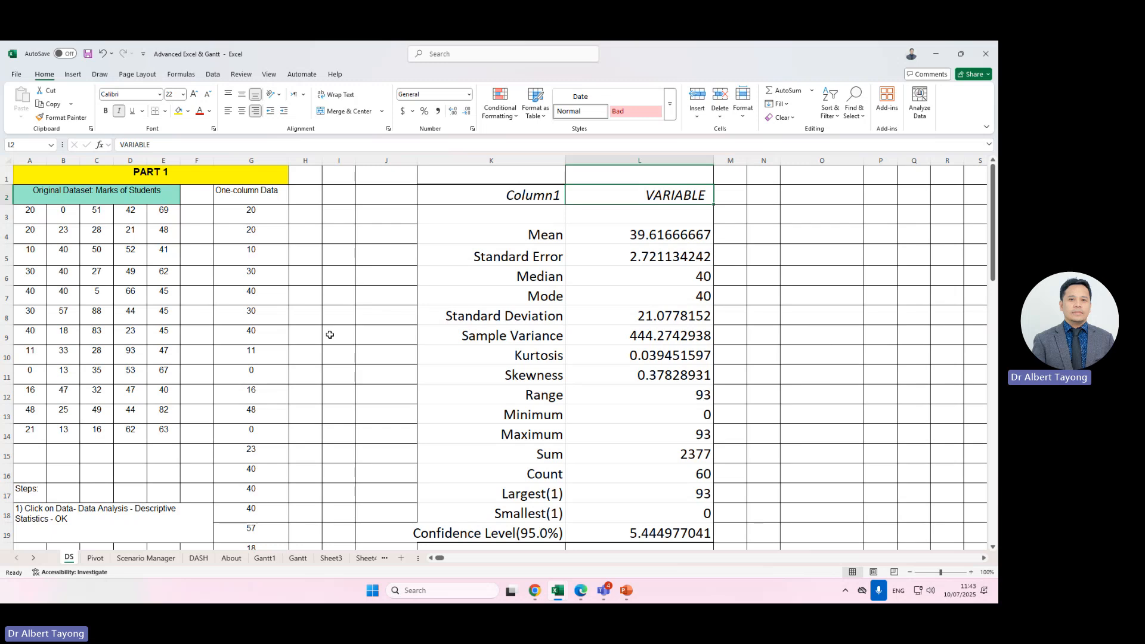
drag(27, 214, 165, 441)
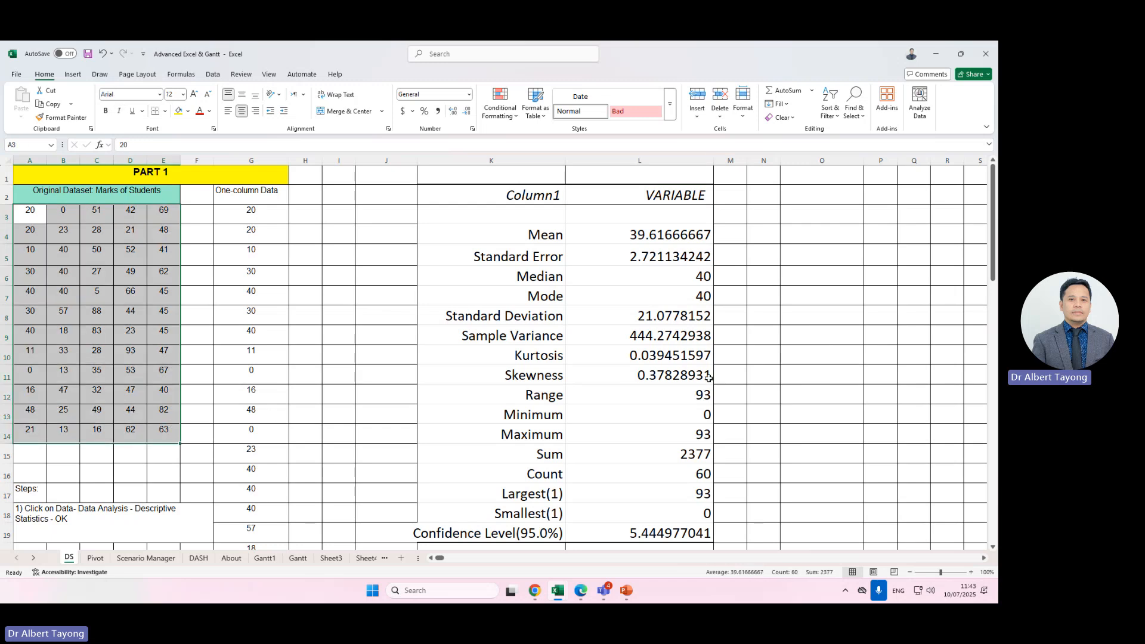
click(657, 212)
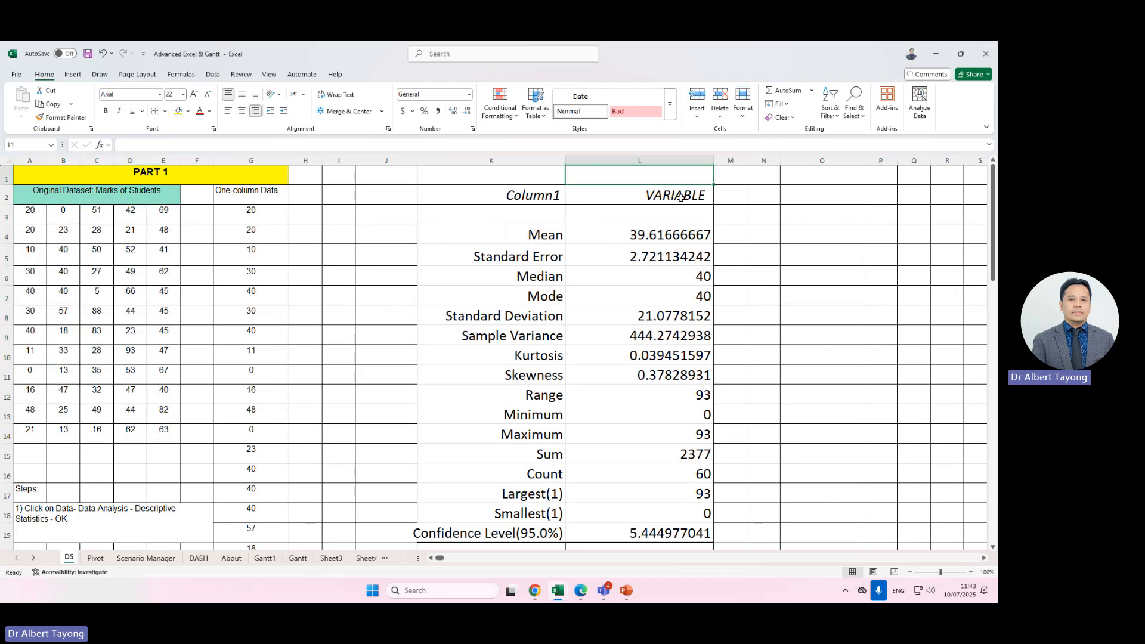
click(772, 272)
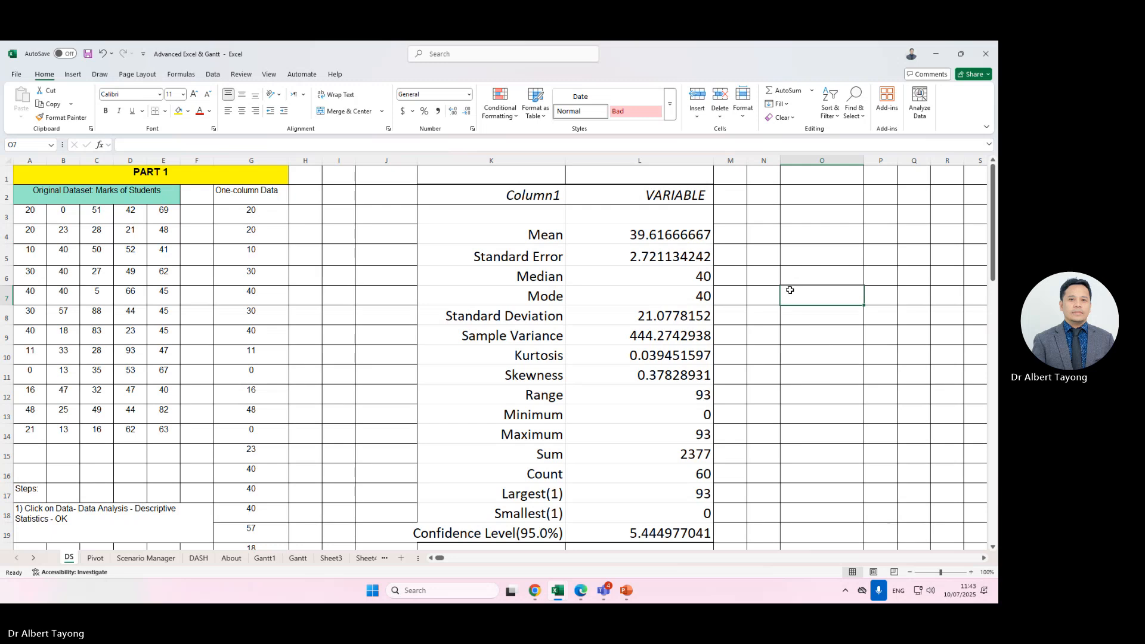
click(688, 198)
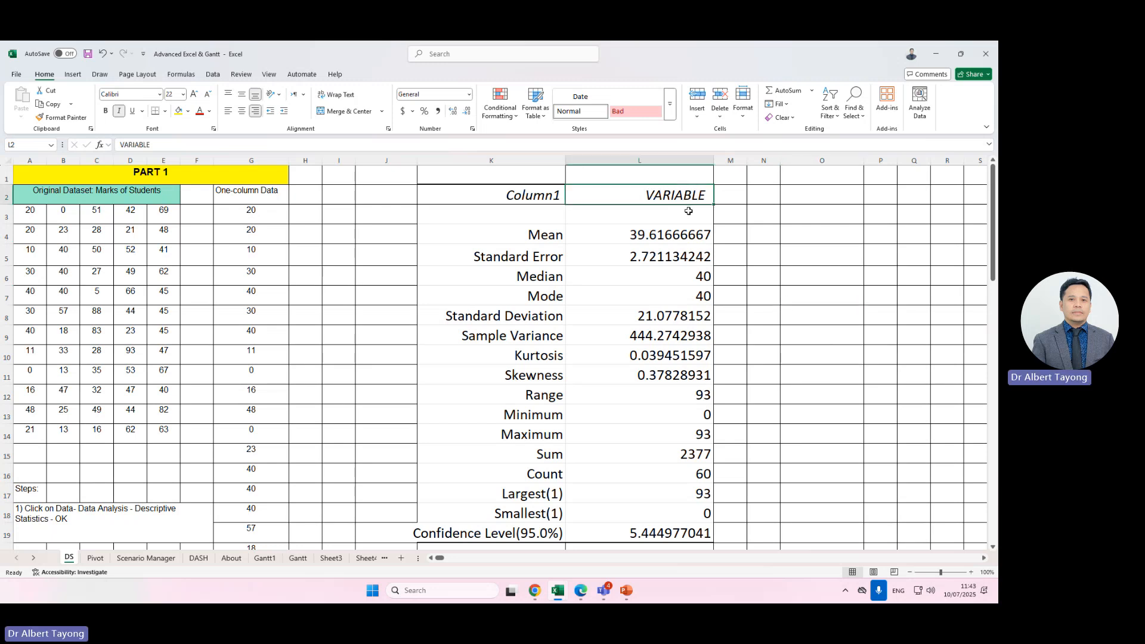
click(114, 201)
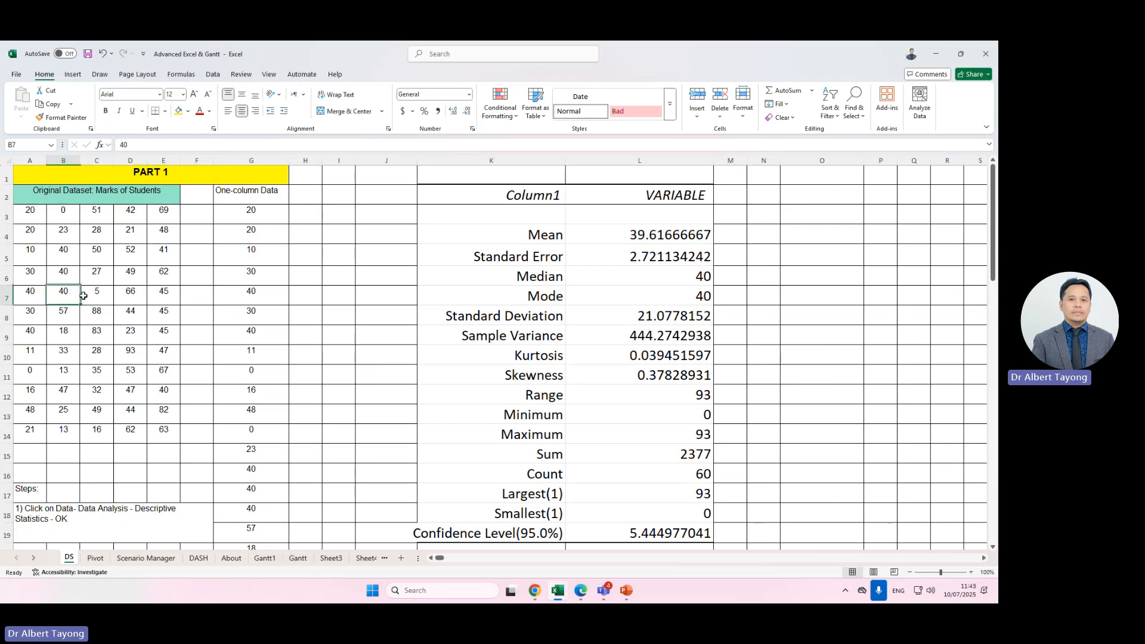
click(286, 218)
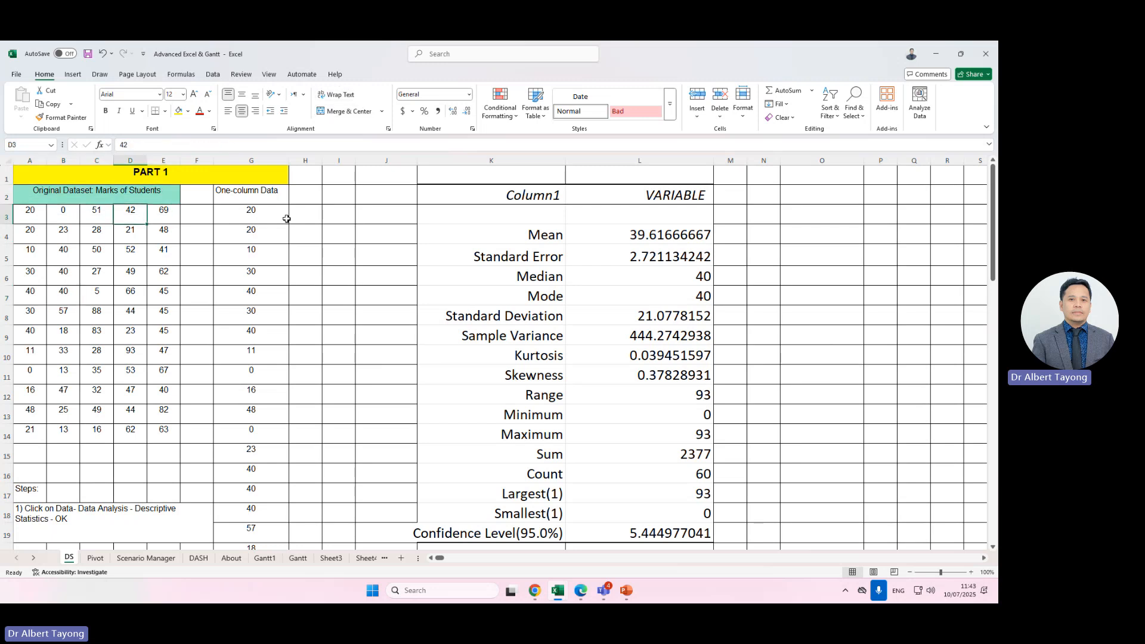
Compare the Mean, Median and Mode values in column L against the original marks dataset in A3:E14.
click(142, 396)
click(57, 220)
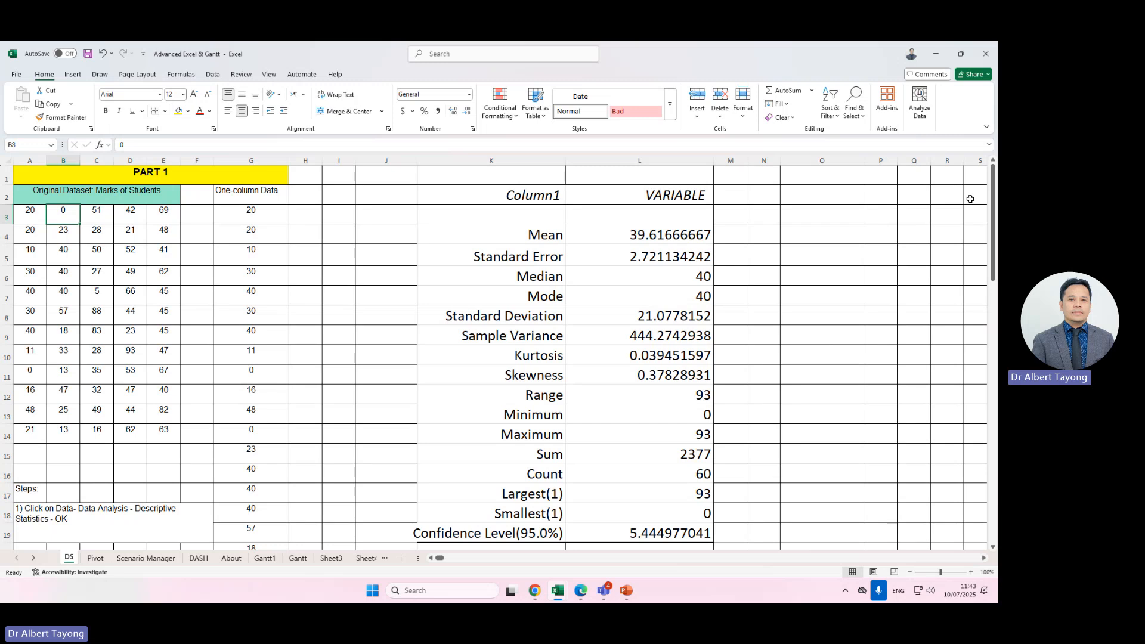
click(570, 359)
click(646, 238)
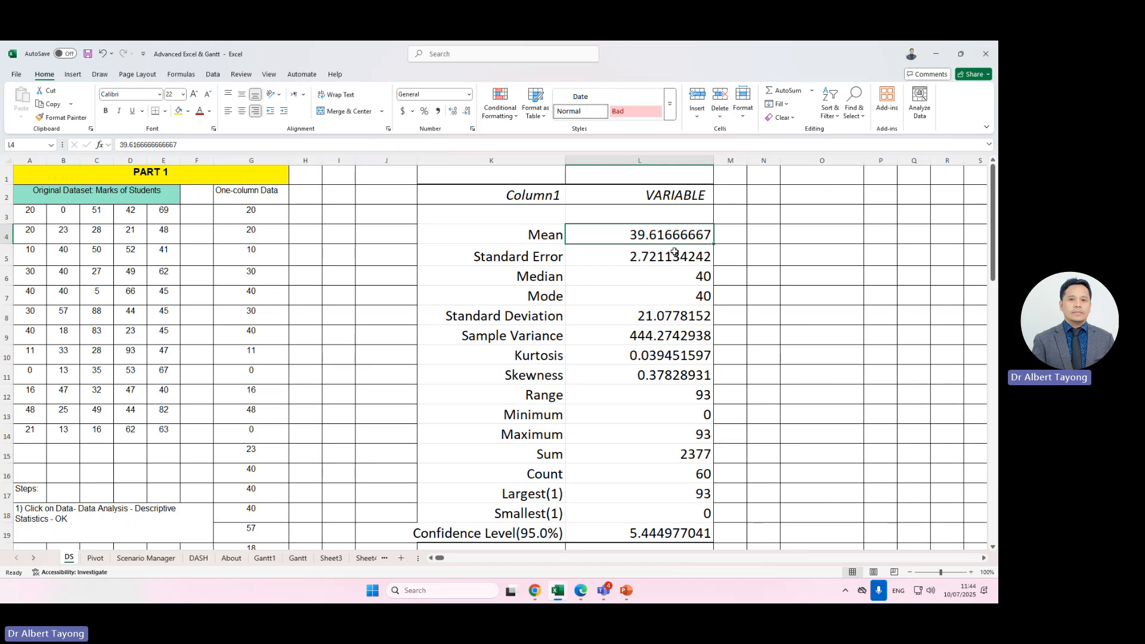
drag(33, 213, 168, 430)
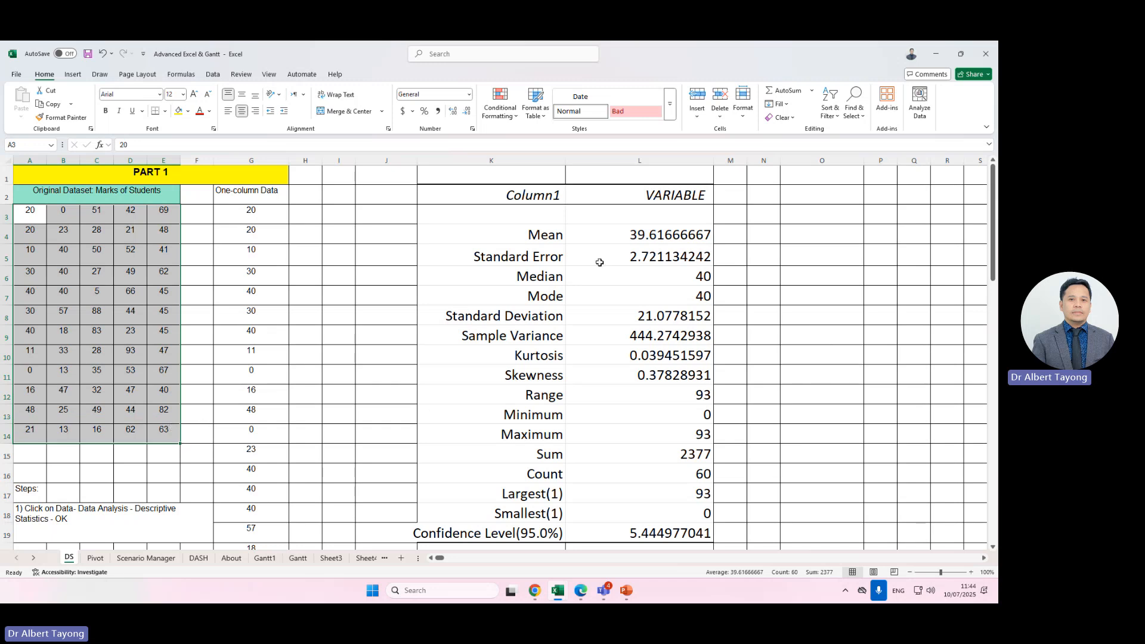
click(639, 237)
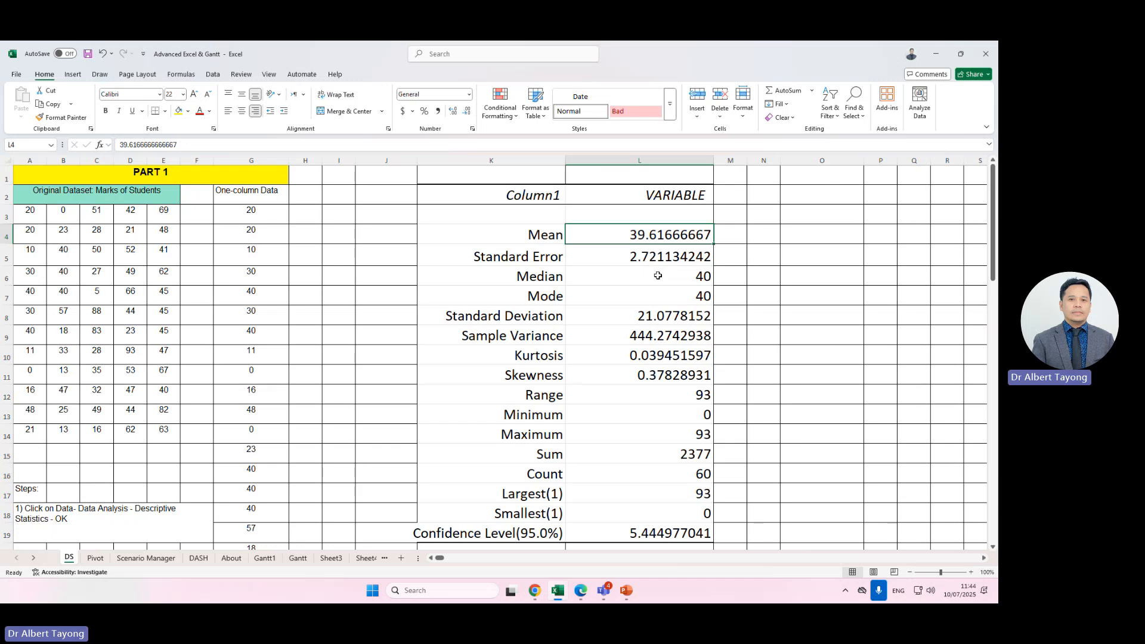
drag(18, 216, 170, 425)
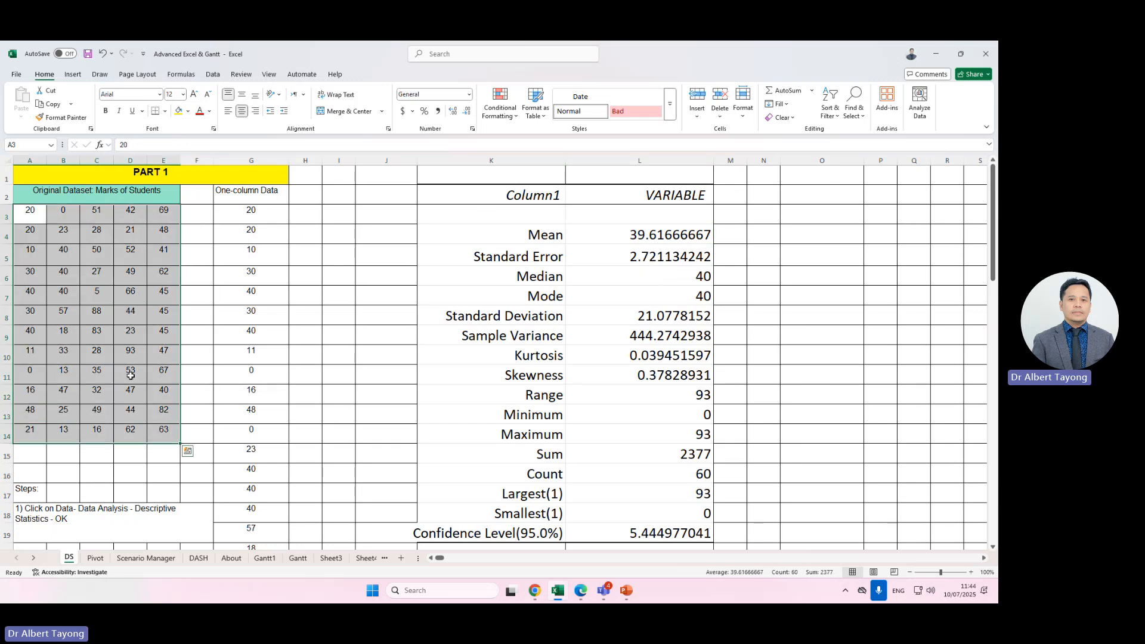
click(97, 314)
drag(22, 216, 167, 437)
click(626, 277)
key(Down)
key(Up)
key(Down)
key(Up)
key(Up)
key(Up)
key(Down)
key(Down)
key(Down)
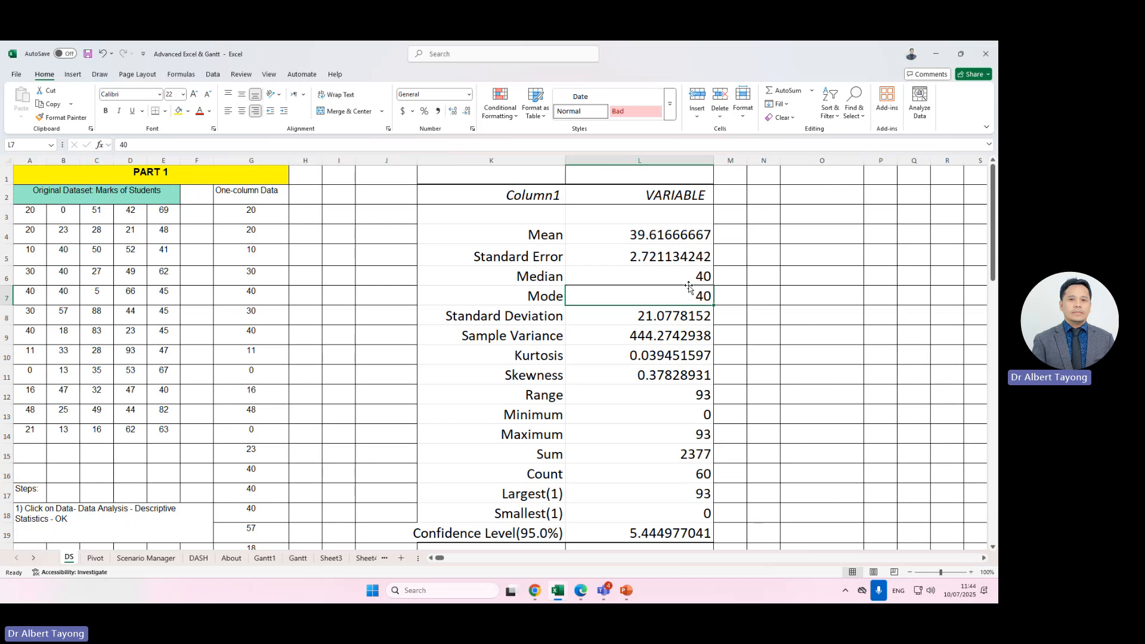
click(683, 277)
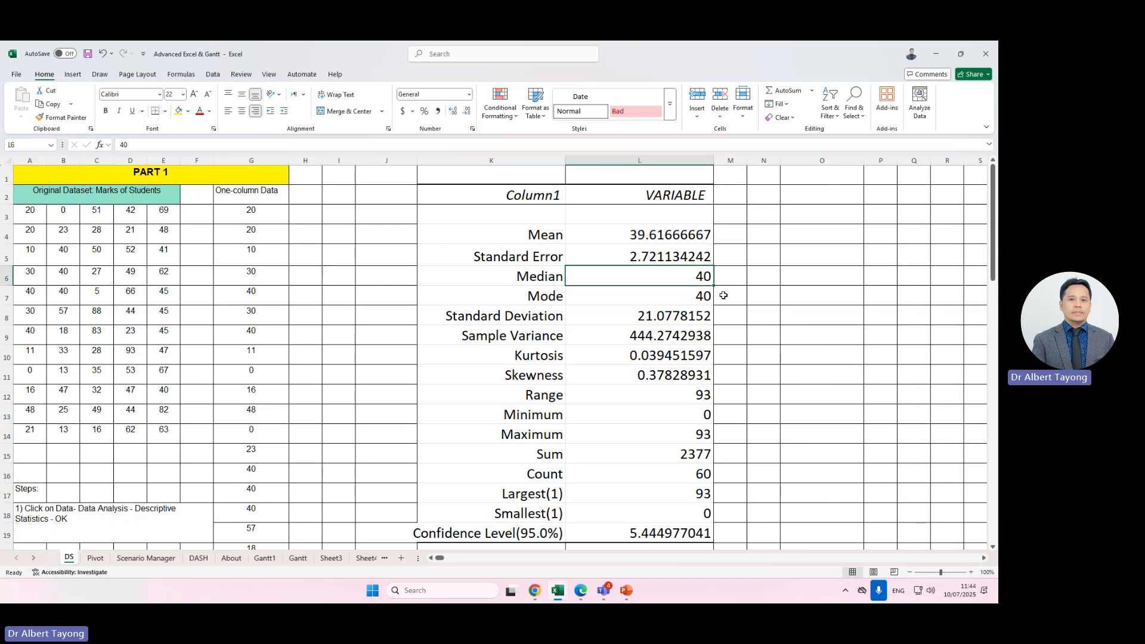
drag(30, 213, 164, 425)
drag(30, 214, 145, 436)
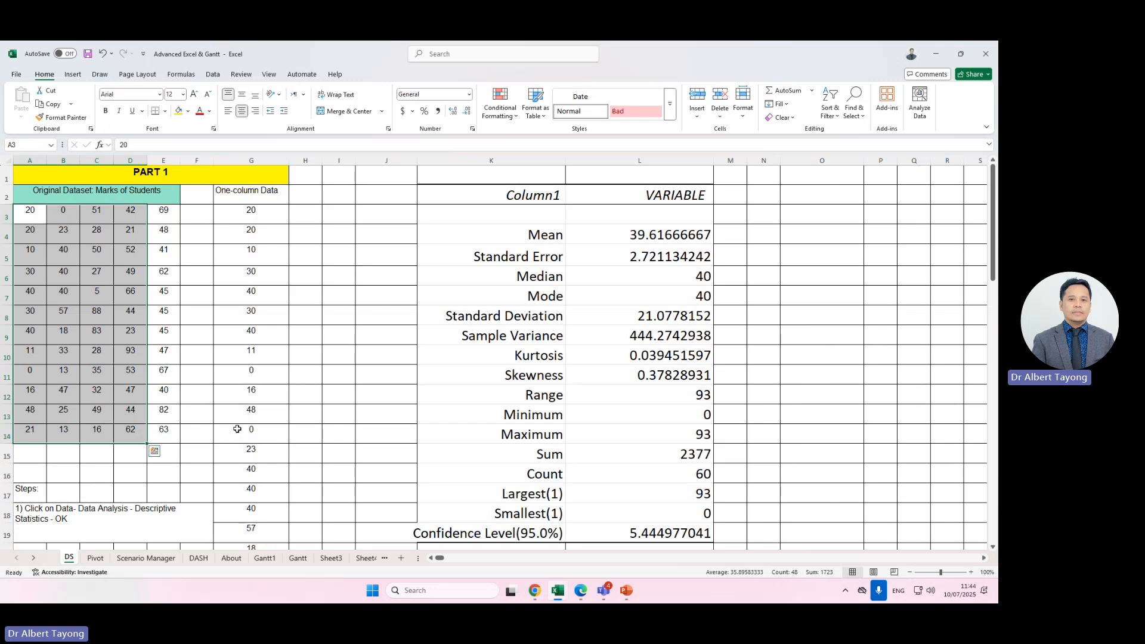
click(687, 276)
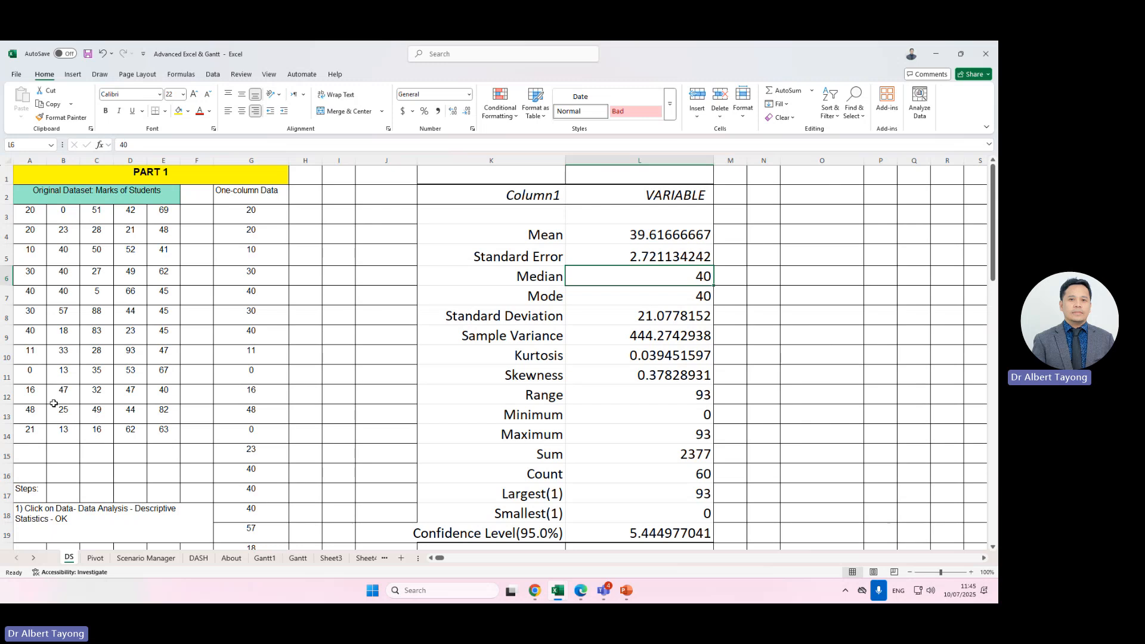
drag(36, 214, 165, 435)
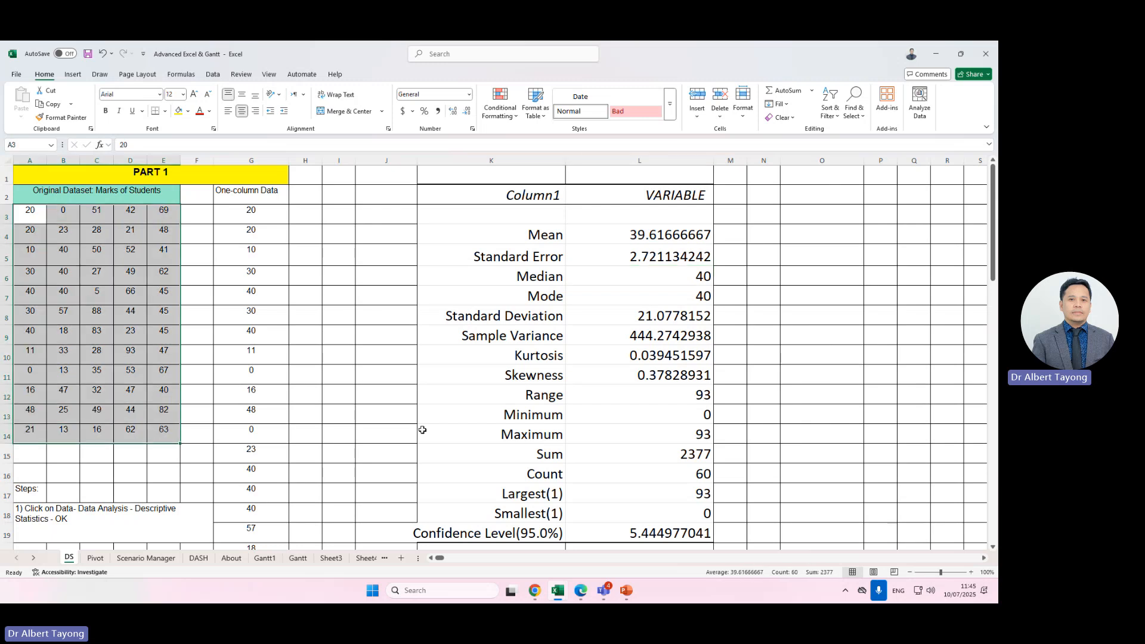
click(807, 346)
click(699, 303)
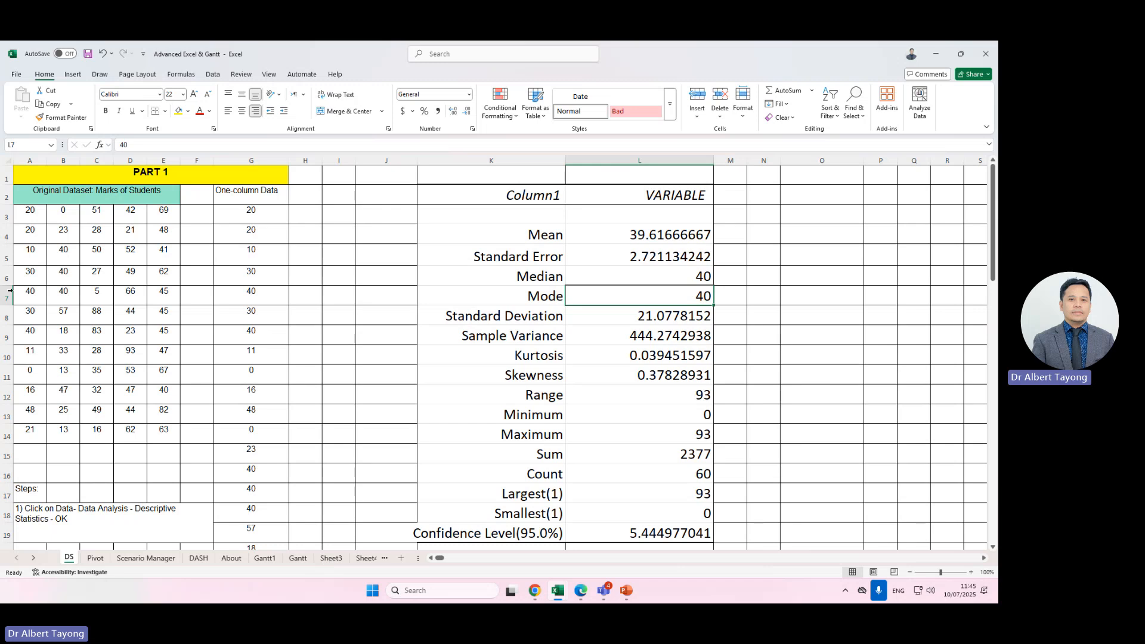
click(807, 331)
drag(28, 218, 161, 440)
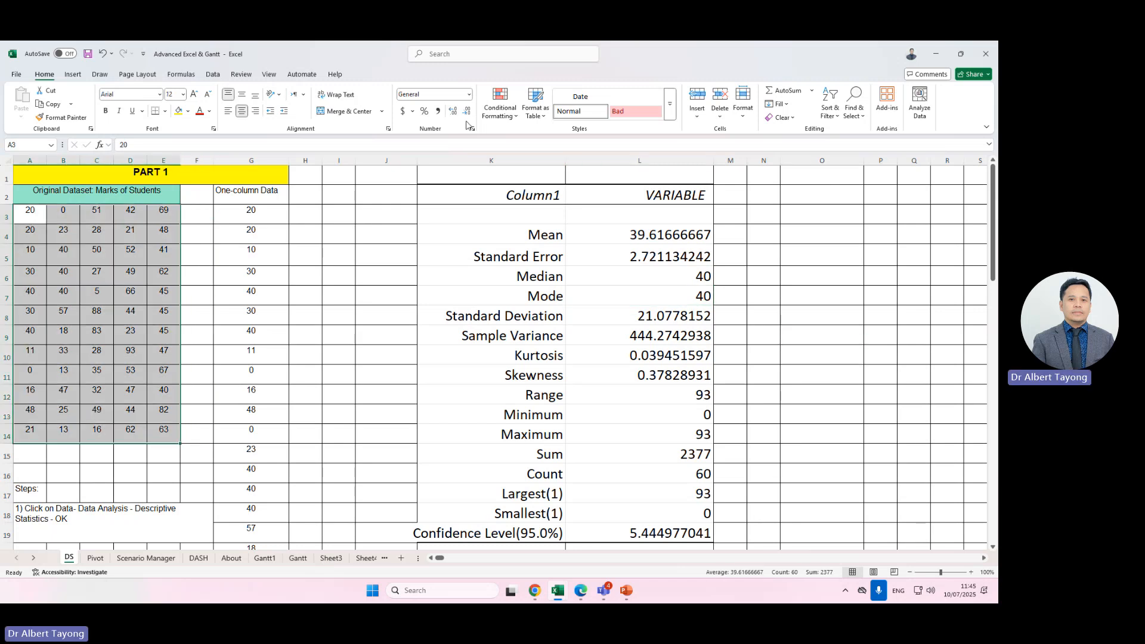
click(500, 106)
mouse_move(555, 136)
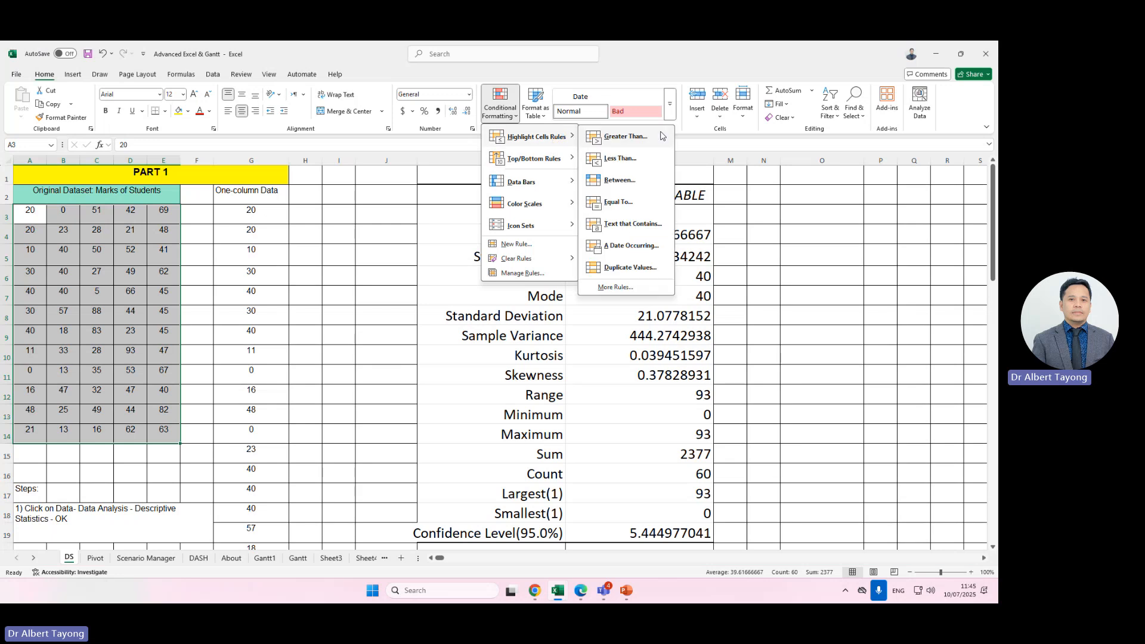
click(646, 206)
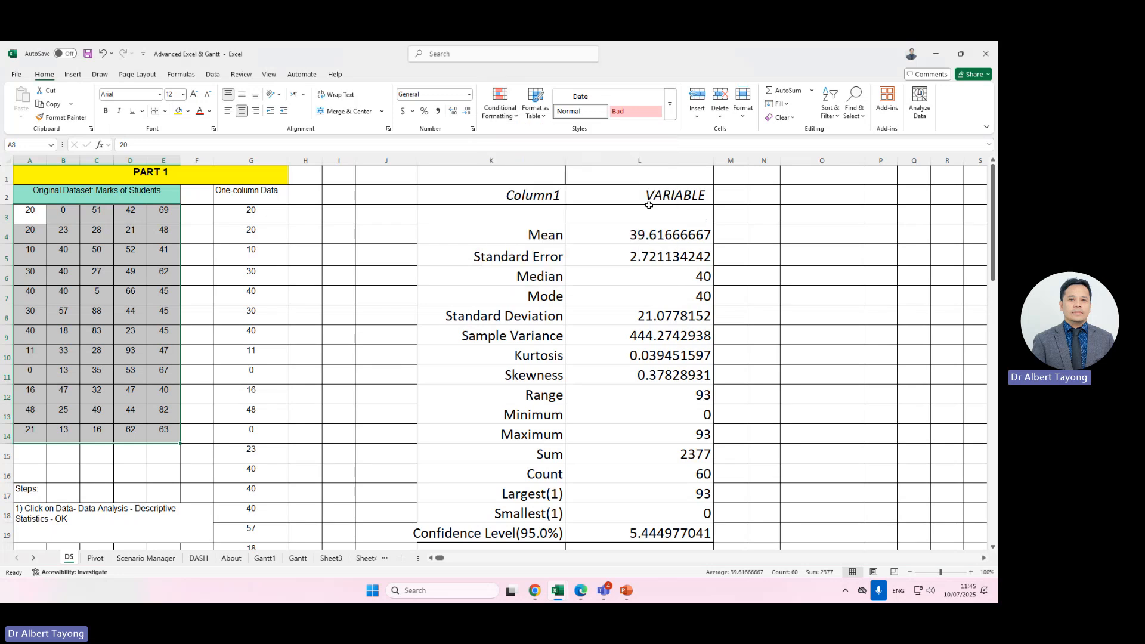
text(40)
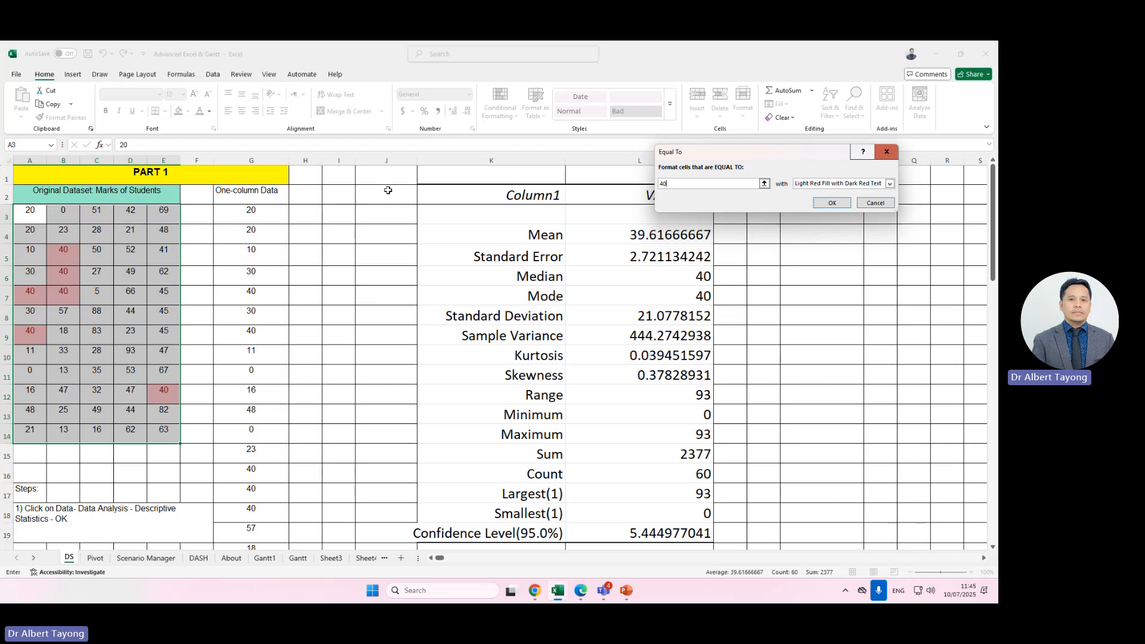
click(887, 152)
Examine the Mean, Median and Mode cells of the Descriptive Statistics output.
click(654, 387)
key(Up)
key(Up)
key(Up)
key(Up)
key(Up)
key(Up)
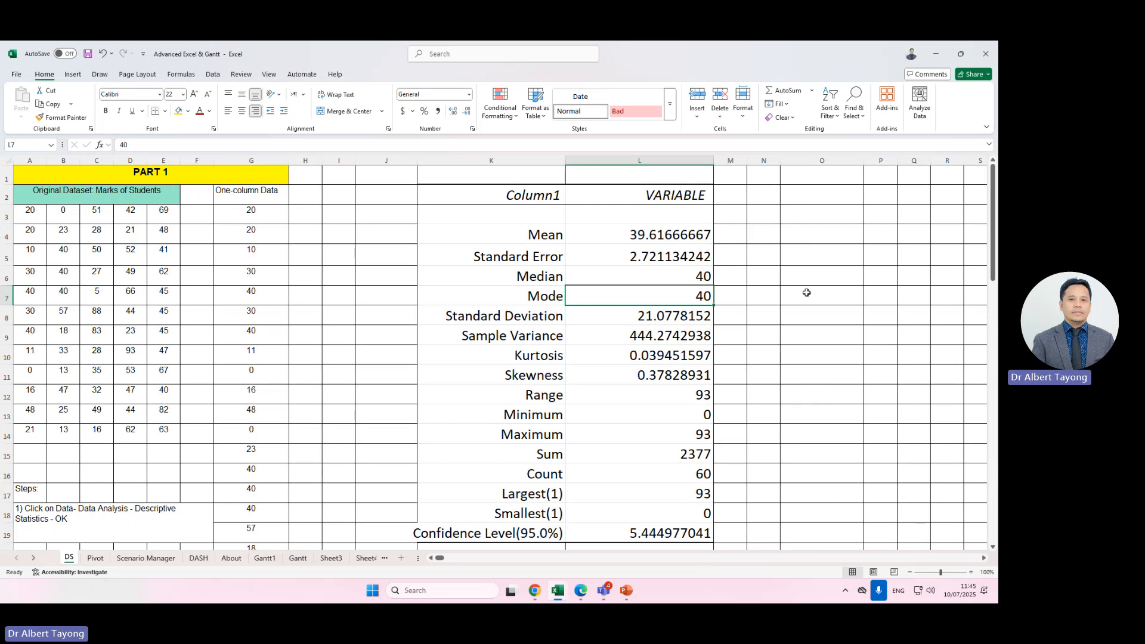
click(610, 301)
click(661, 237)
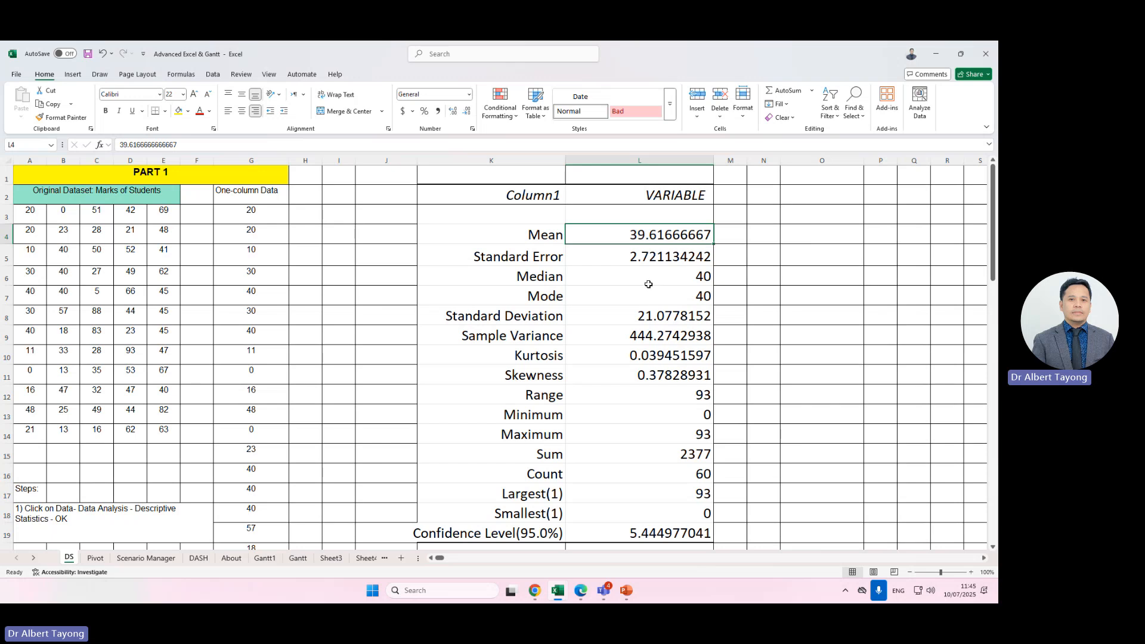
click(696, 278)
click(677, 296)
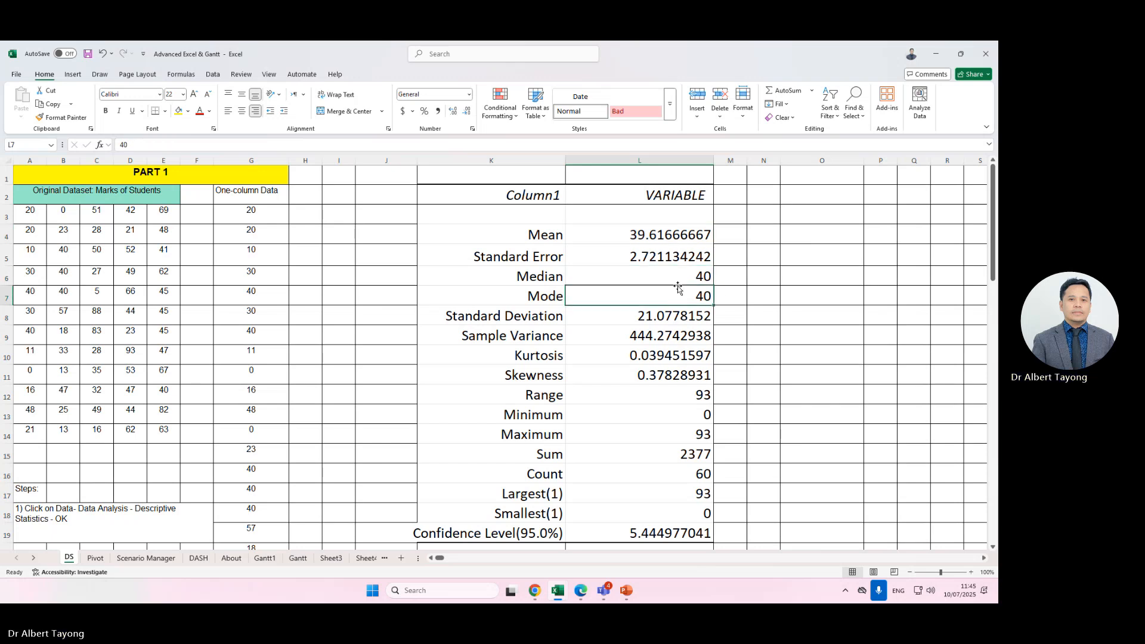
click(680, 281)
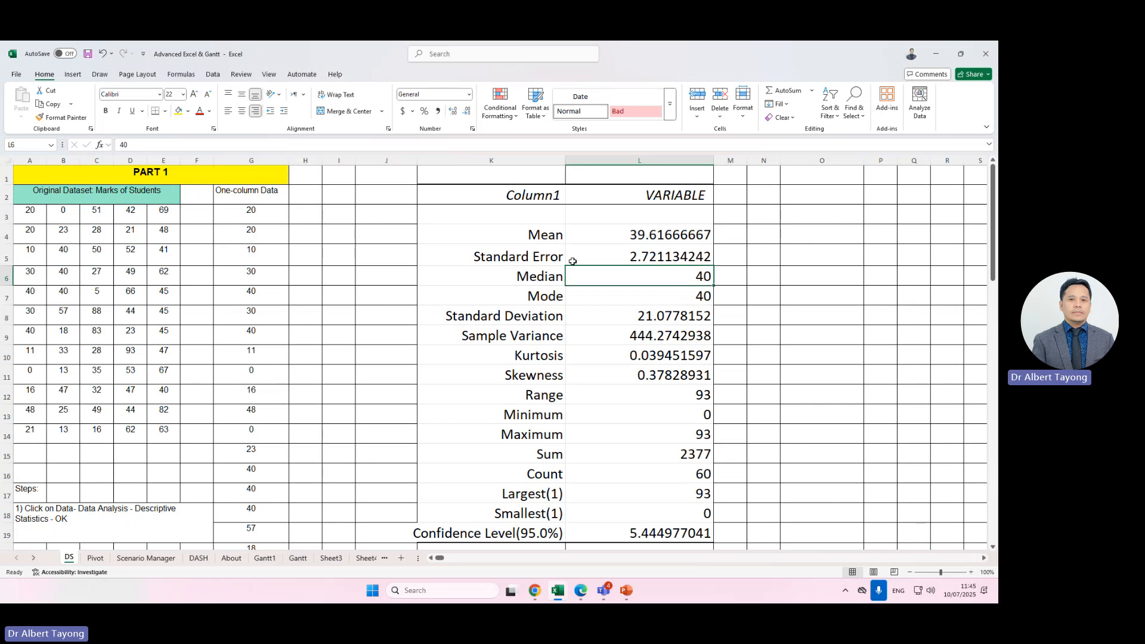
click(655, 241)
click(675, 300)
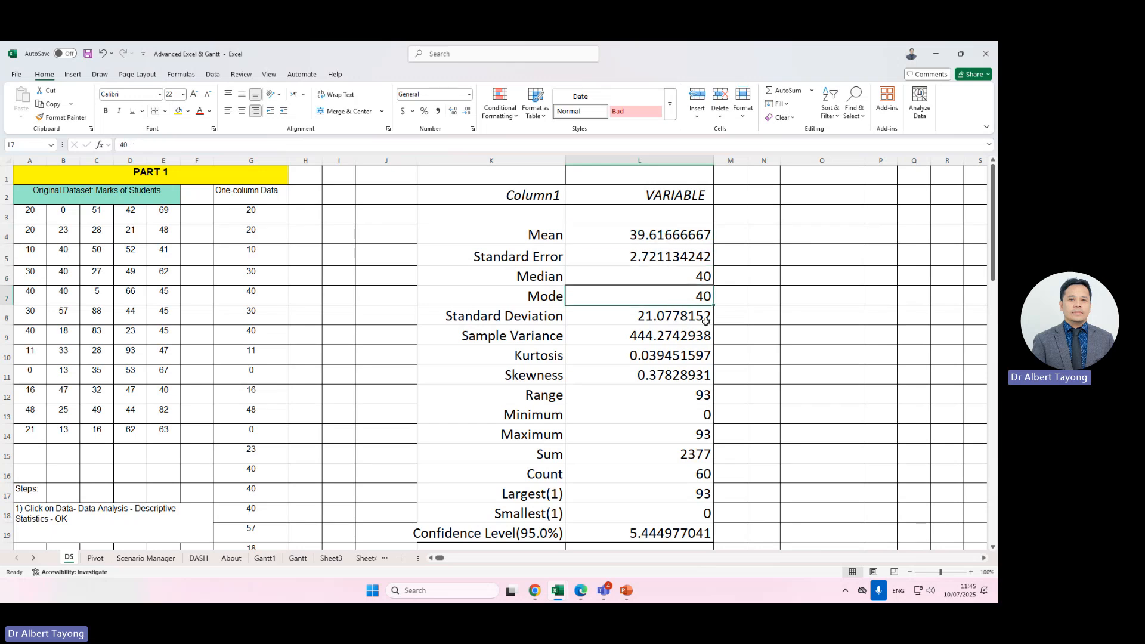
click(674, 239)
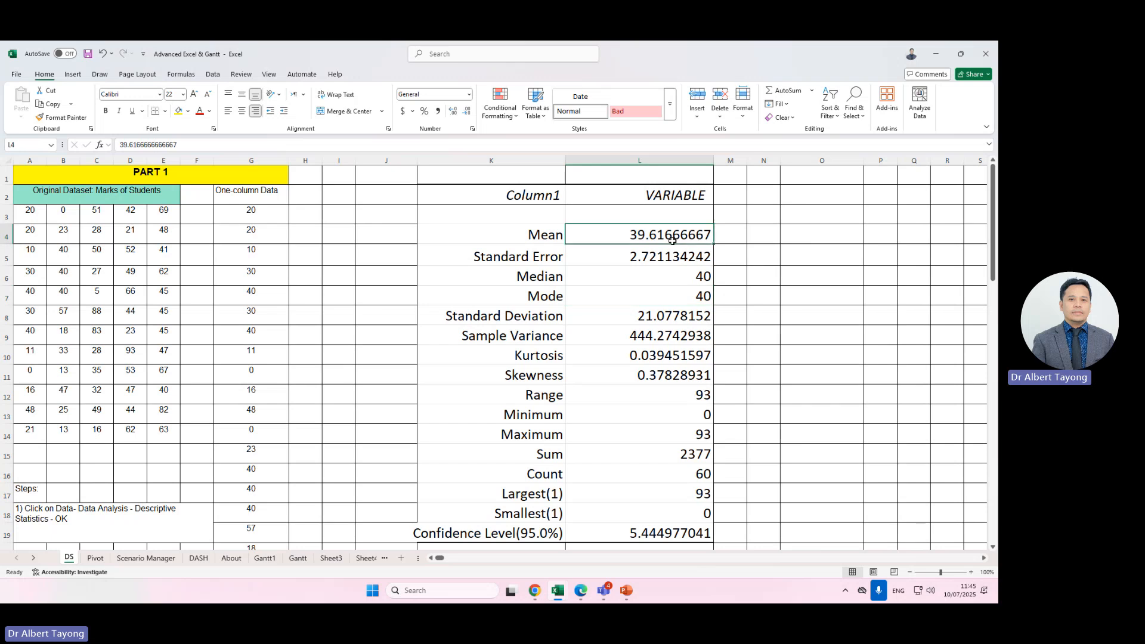
click(684, 296)
click(656, 226)
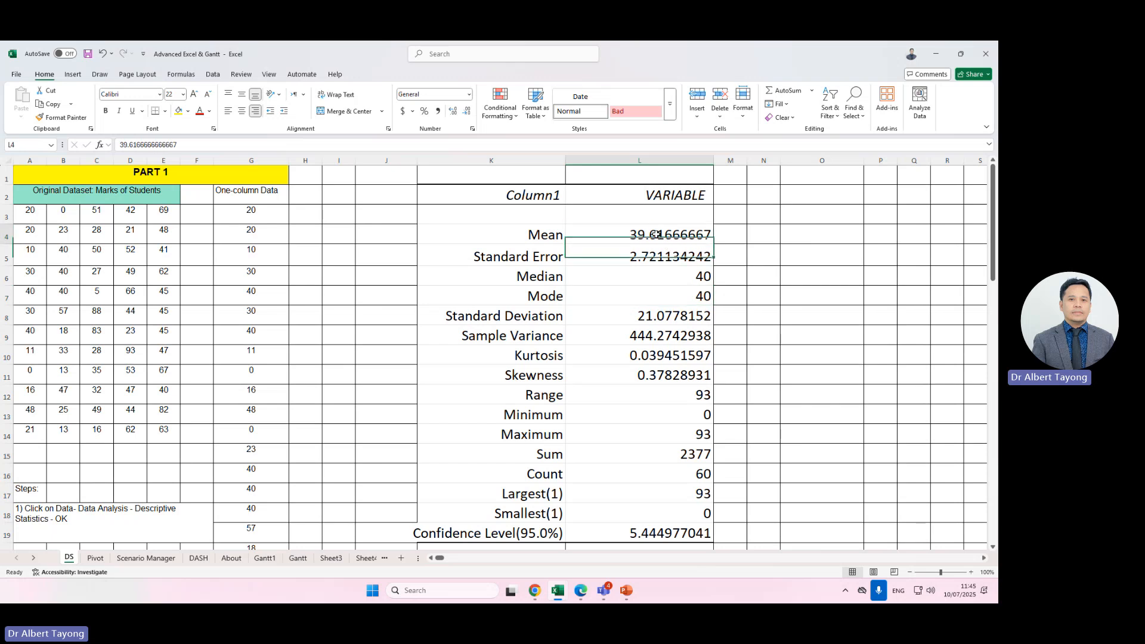
click(668, 301)
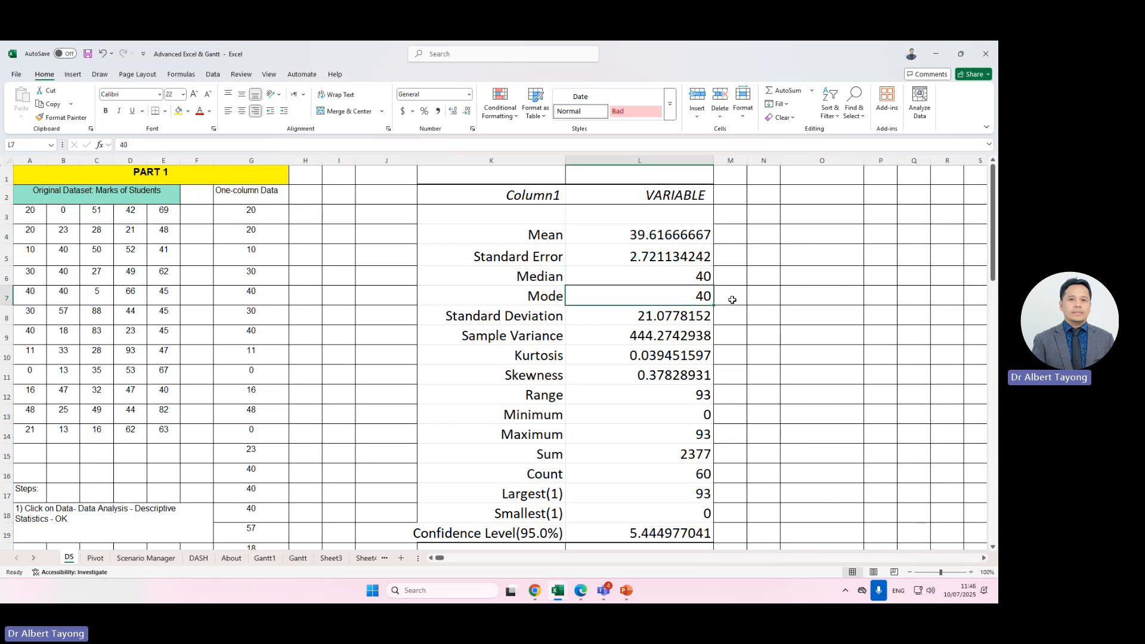
click(675, 238)
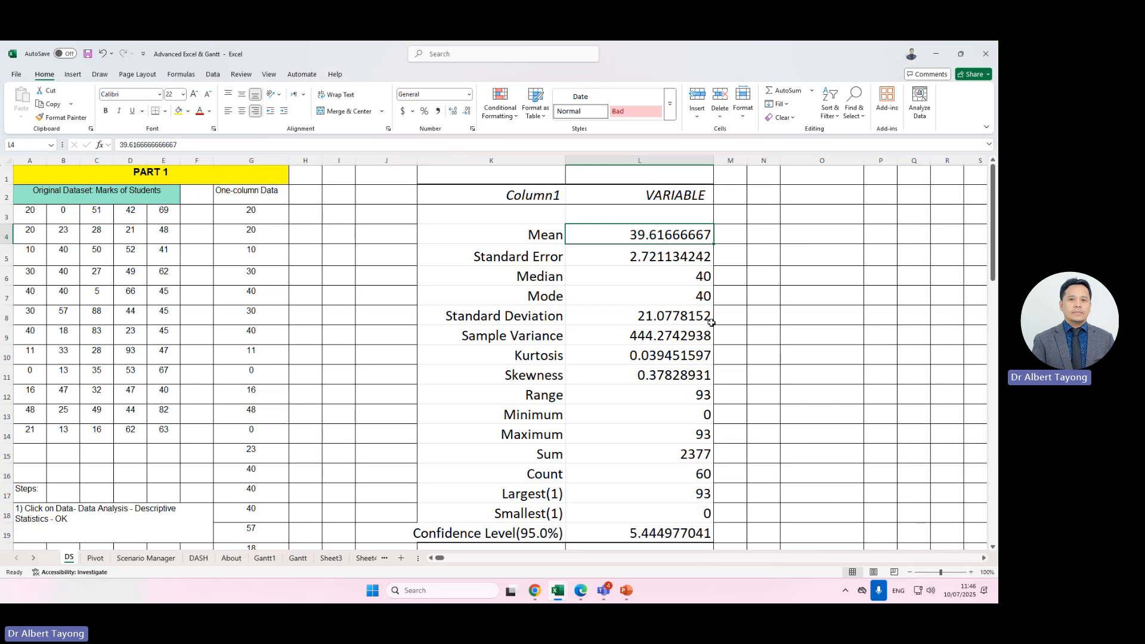
Highlight the Standard Deviation value in L8 with a yellow fill.
click(764, 316)
click(656, 313)
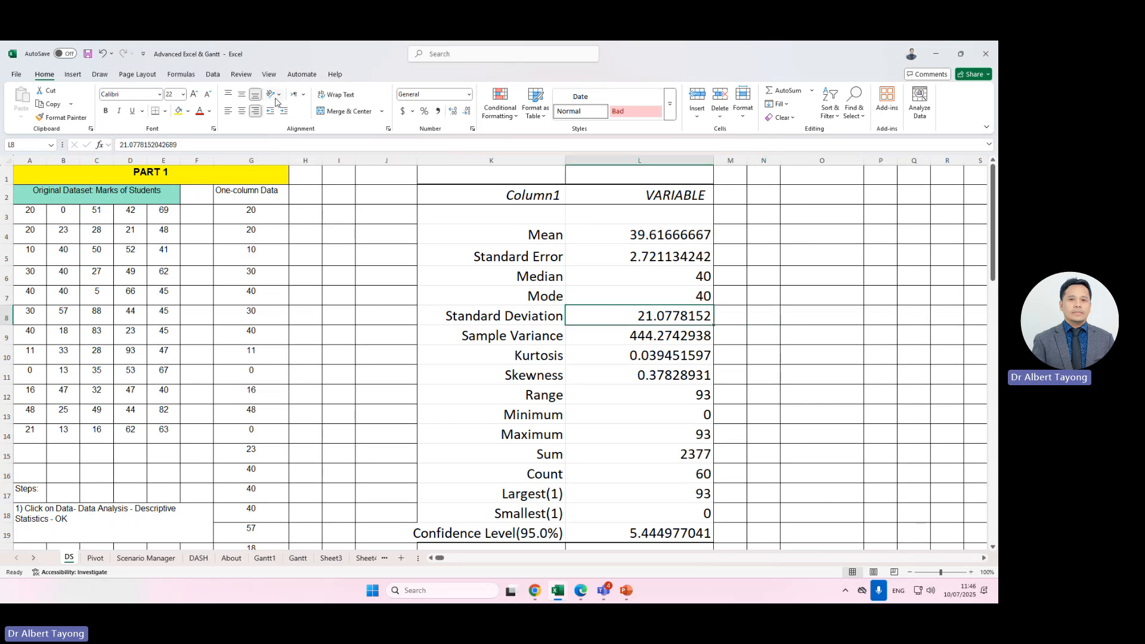
click(179, 111)
click(731, 373)
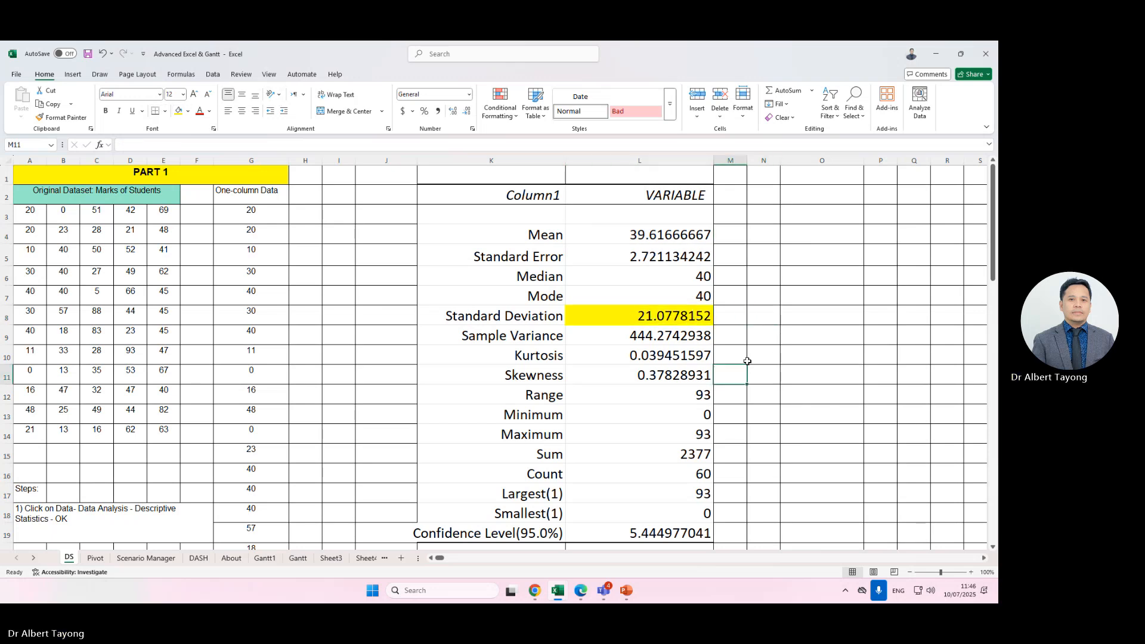
Enter the labels MEAN - SD in O8 and MEAN + SD in O9.
click(649, 316)
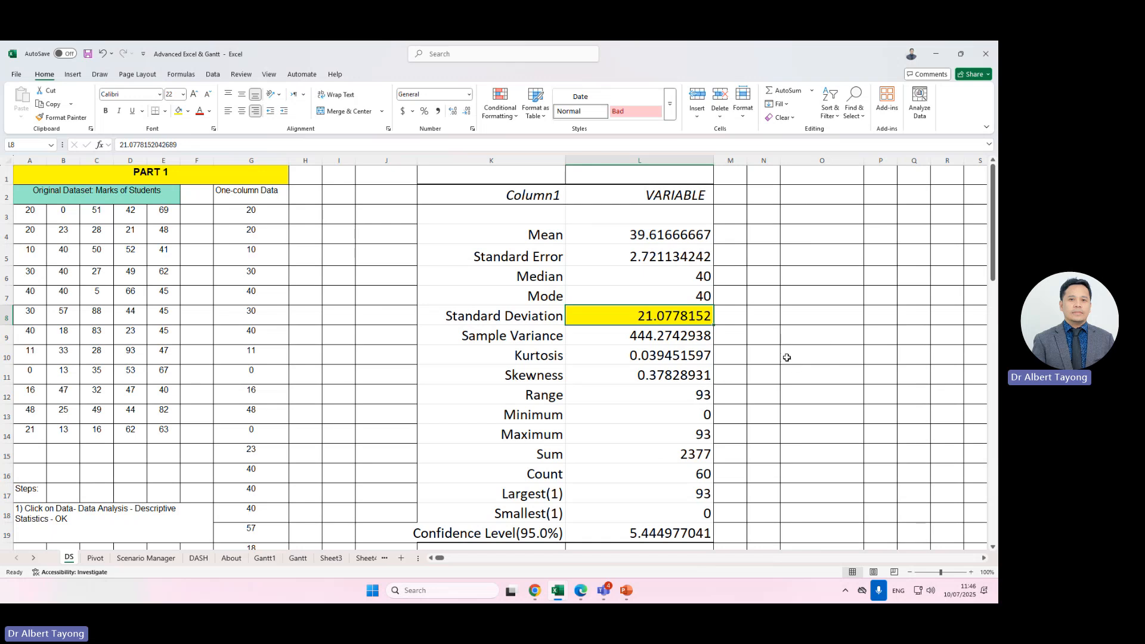
click(809, 314)
key(Right)
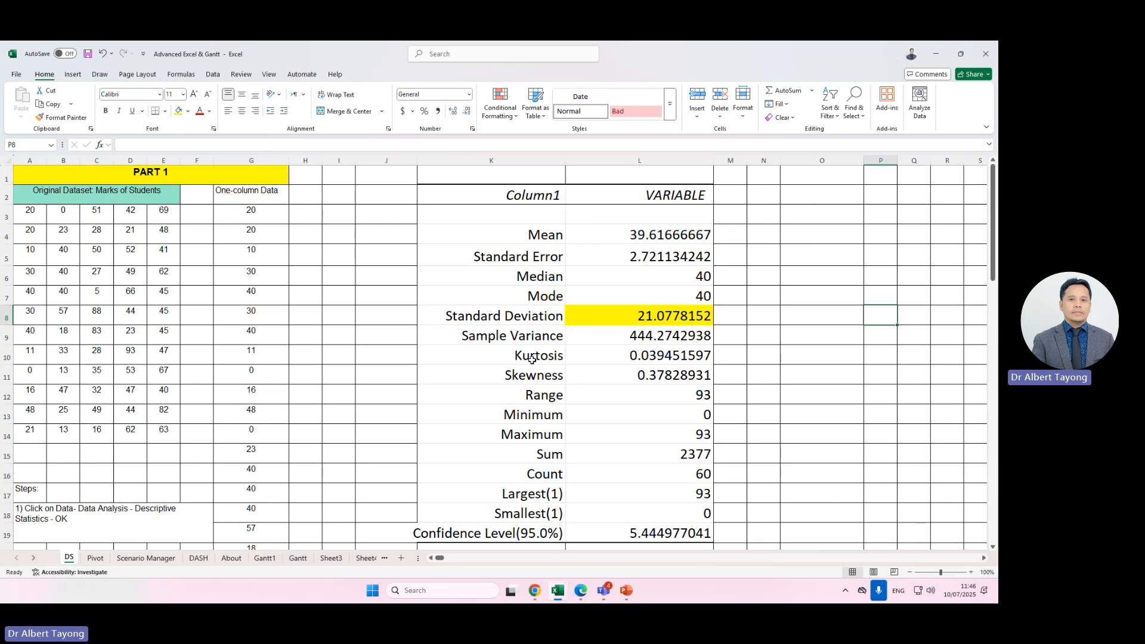
key(Left)
text(mean)
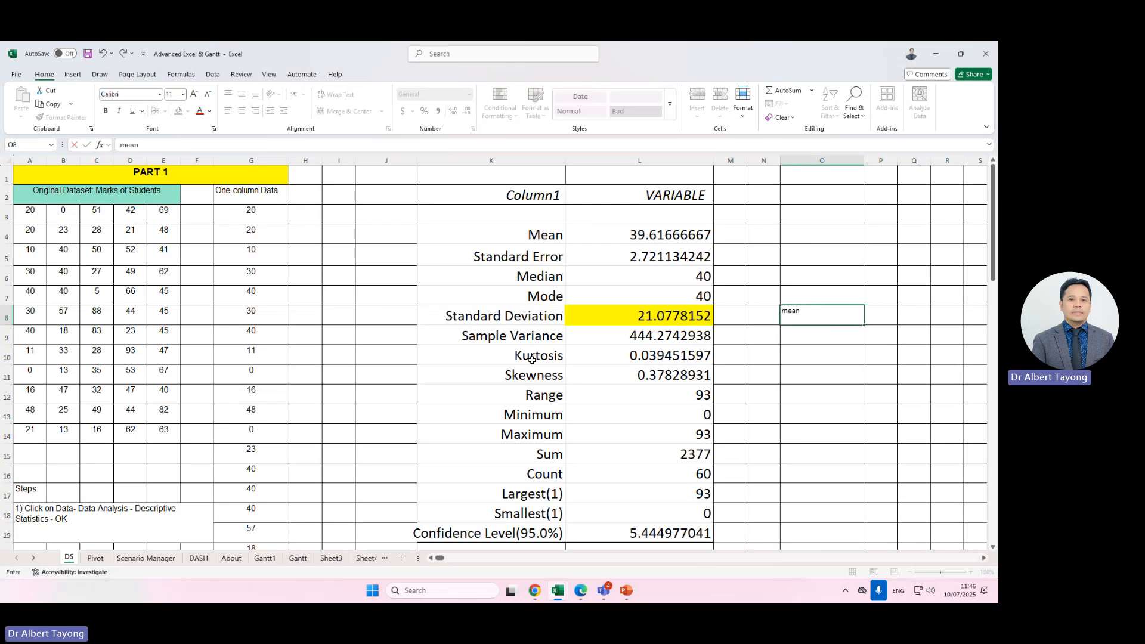
key(BackSpace)
key(BackSpace)
key(BackSpace)
key(BackSpace)
text(MA)
text(AN - SD)
key(Return)
text(MEAN)
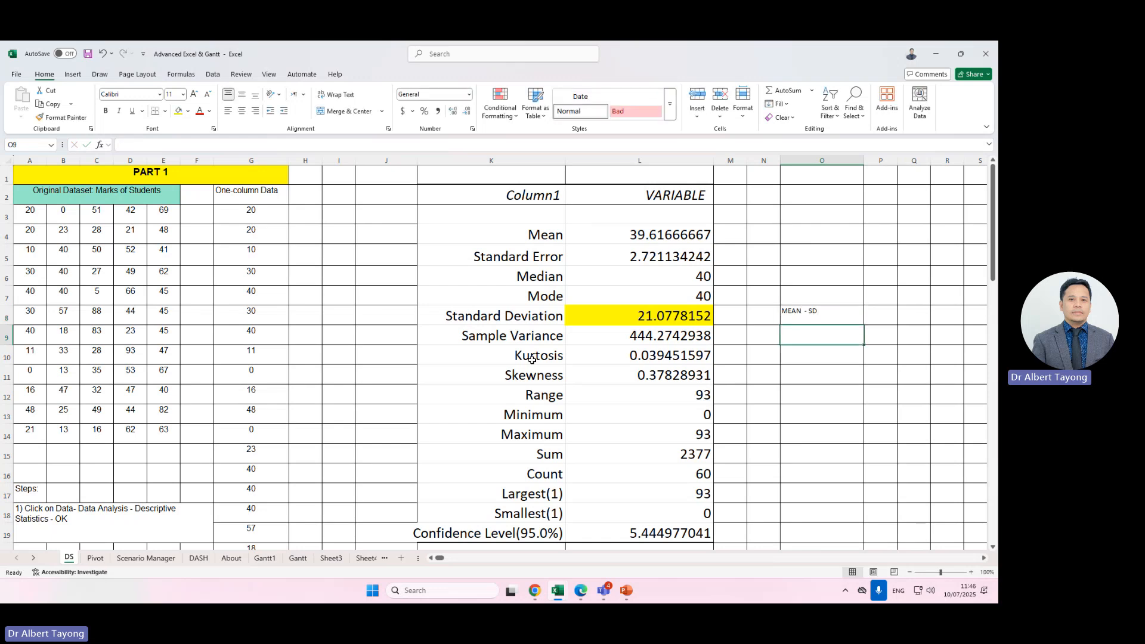
text( +SD)
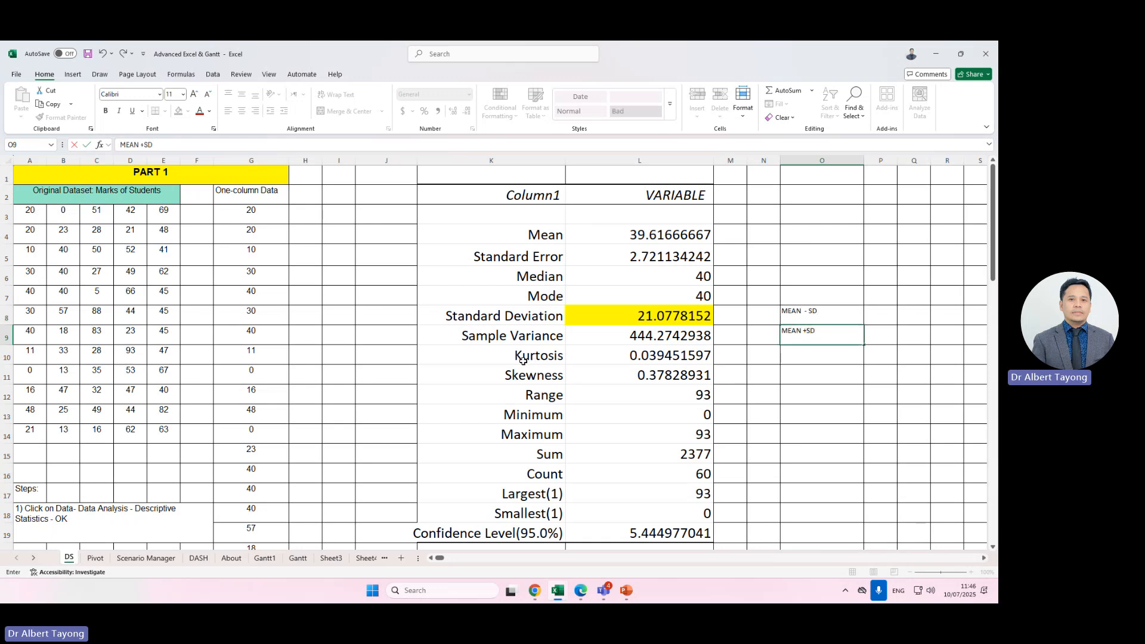
click(881, 315)
Set the font size of the label area O6:Q16 to 24 and widen column P.
scroll(825, 488, right, 2)
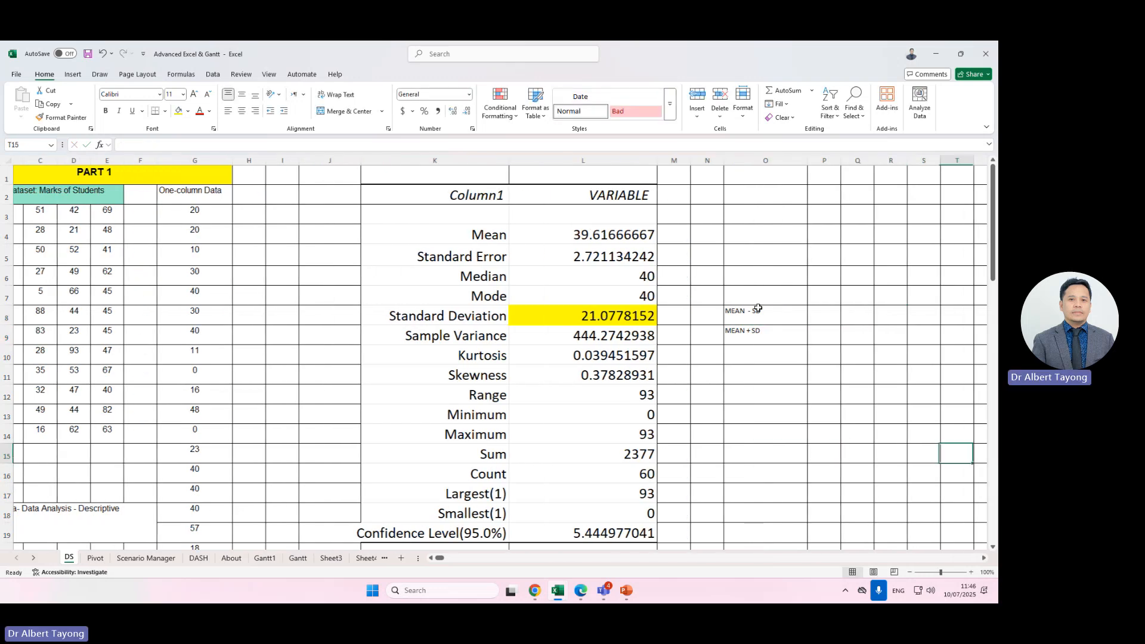
drag(754, 275, 851, 478)
click(183, 94)
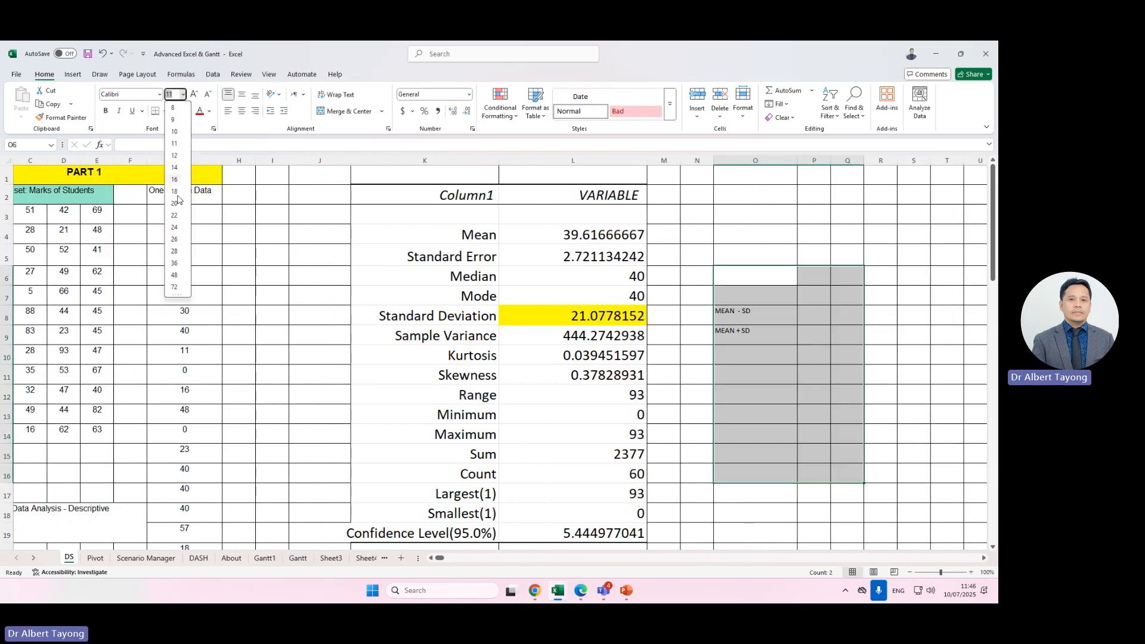
click(174, 231)
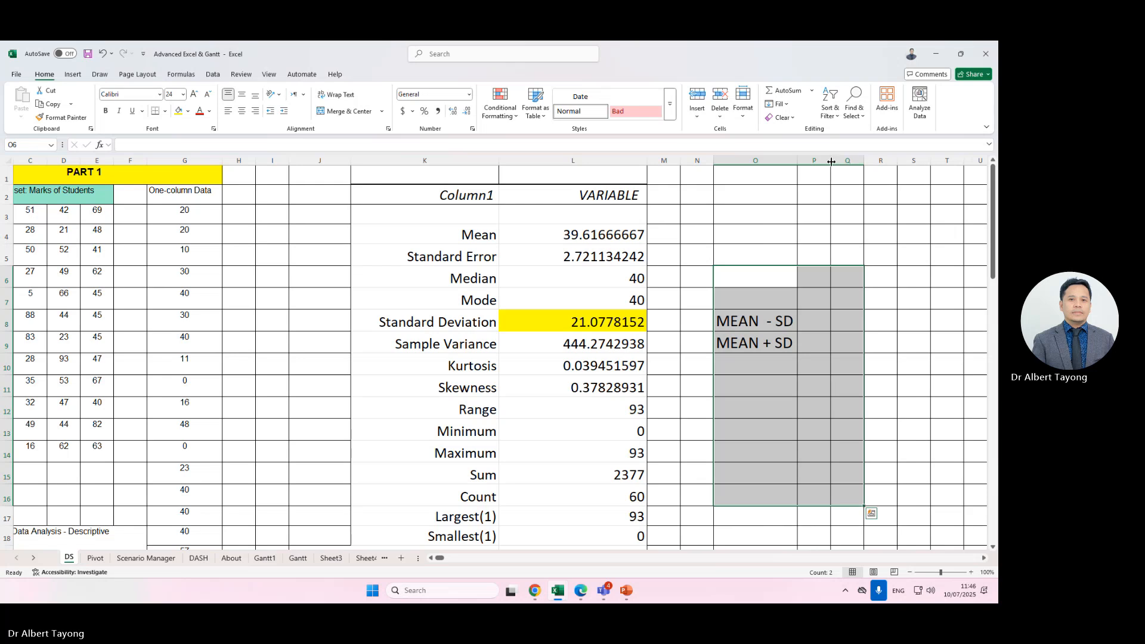
drag(831, 160, 893, 160)
Enter a formula in P8 subtracting the Standard Deviation (L8) from the Mean (L4).
click(847, 325)
text(=)
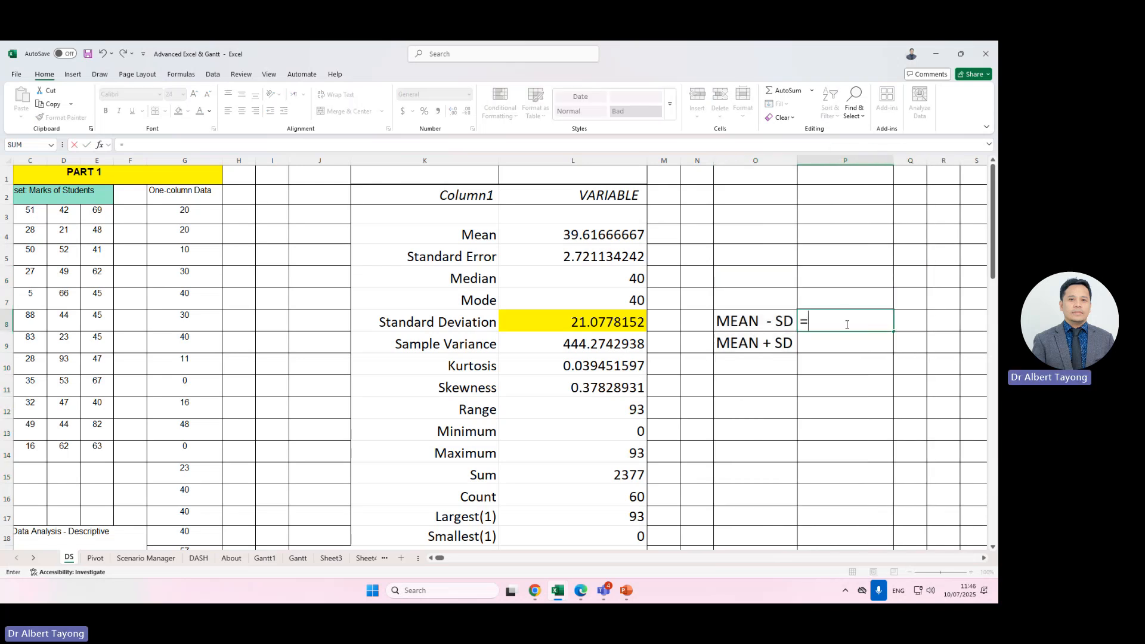
click(615, 234)
text(-)
click(607, 308)
click(603, 322)
key(Return)
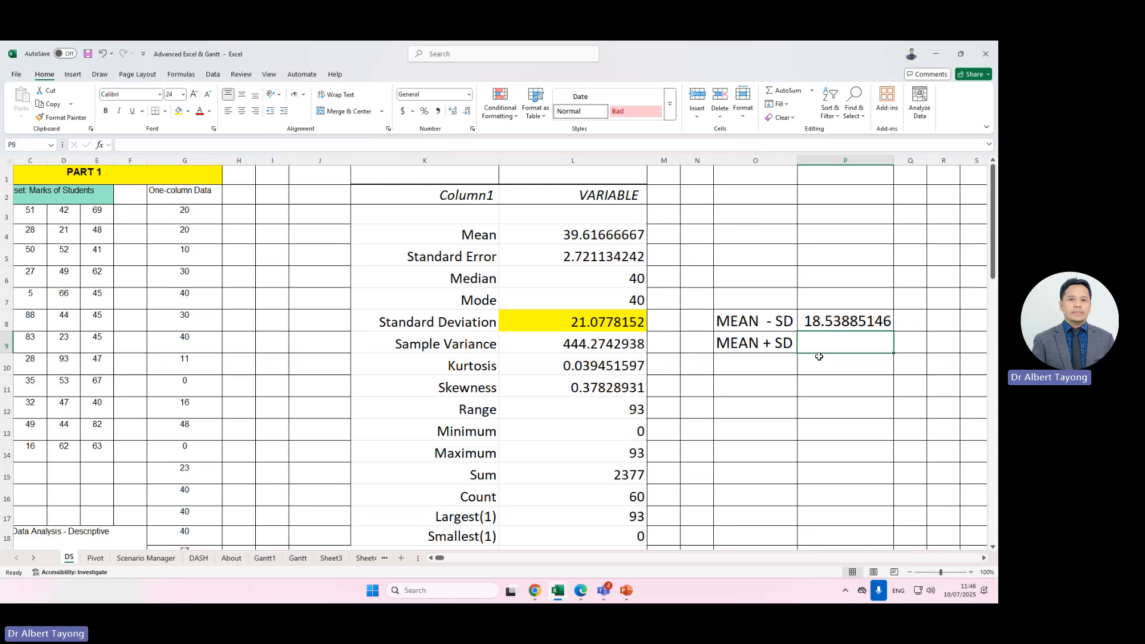
Enter a formula in P9 adding the Standard Deviation (L8) to the Mean (L4).
text(=)
click(602, 235)
text(+)
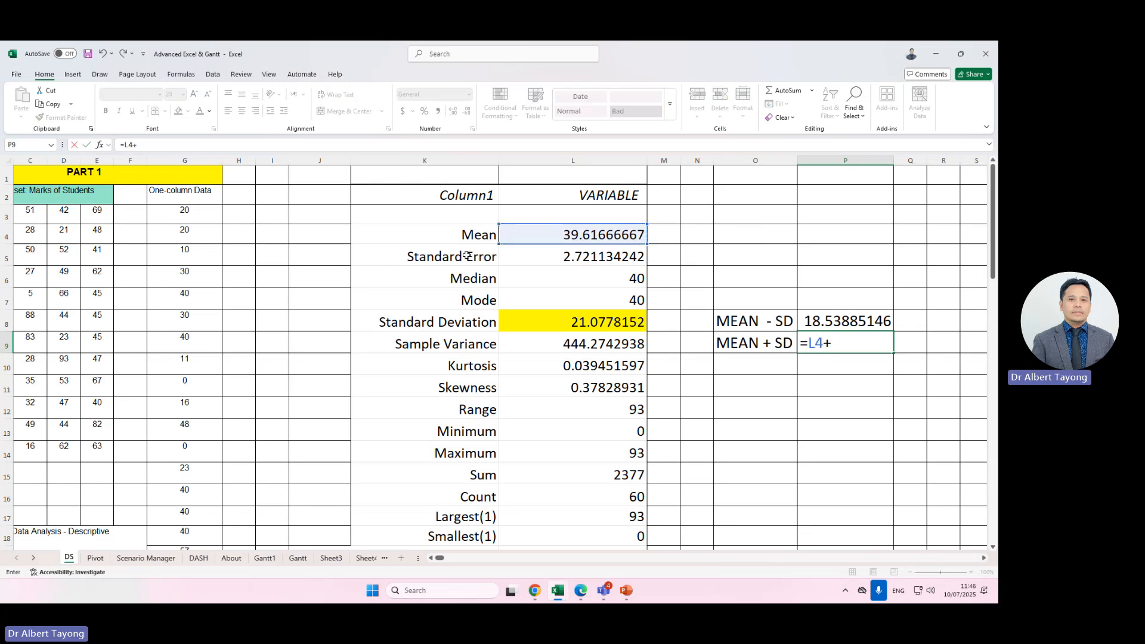
click(585, 326)
key(Return)
click(832, 324)
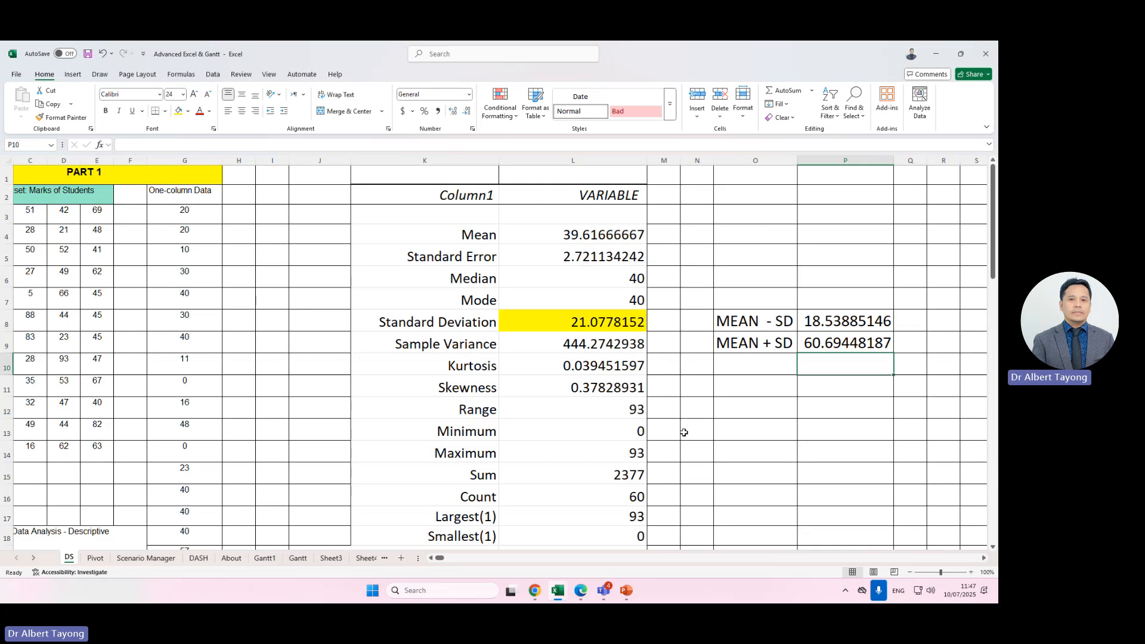
Merge N11:Q14 into a single cell with wrapped text using the Format Cells alignment options.
drag(696, 386, 902, 452)
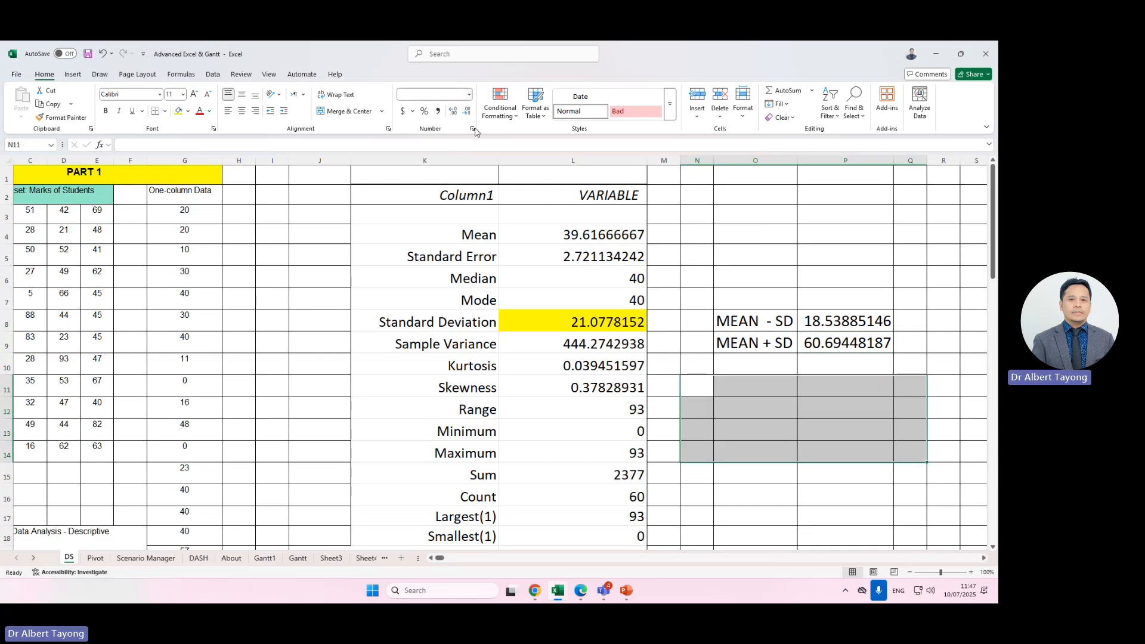
key(ctrl+1)
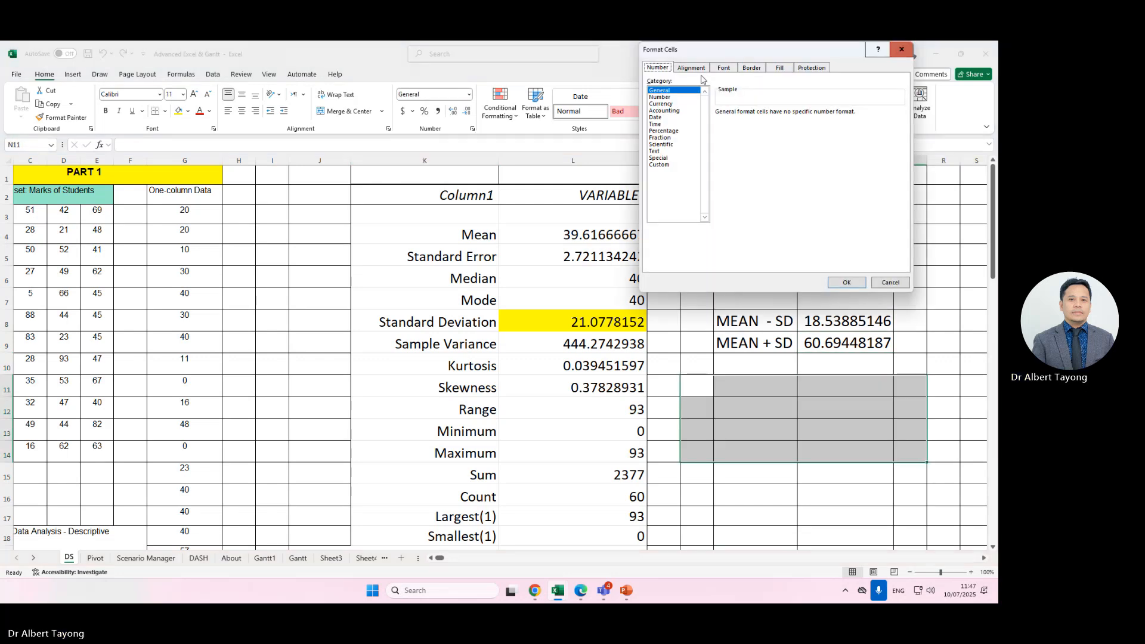
drag(843, 54, 819, 183)
click(666, 196)
click(652, 306)
click(822, 412)
Write the note 'The large proportion of students' marks are cluttered around 21.077 from the mean, between 18.5 and 60.69' in 22 pt.
double_click(720, 438)
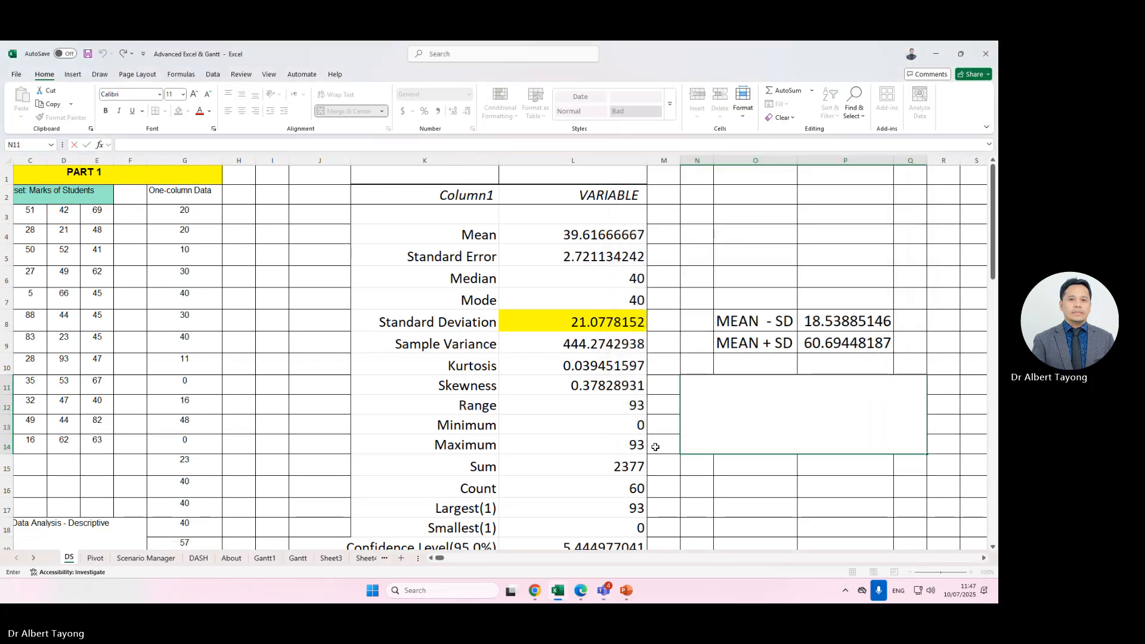
text(THE)
key(BackSpace)
key(BackSpace)
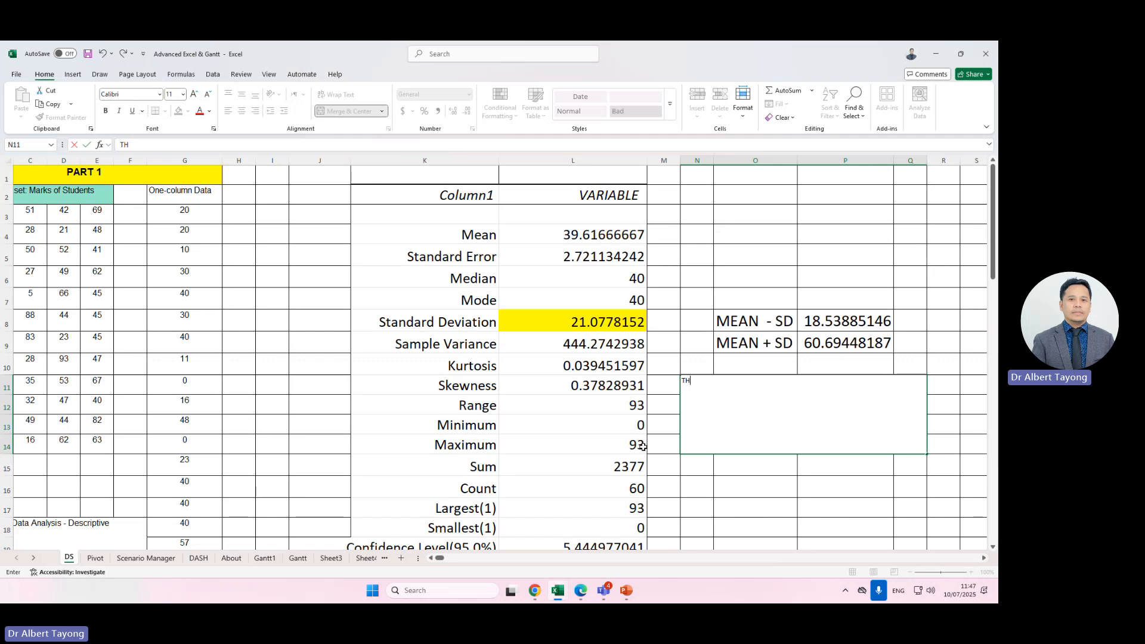
text(he large proportion of)
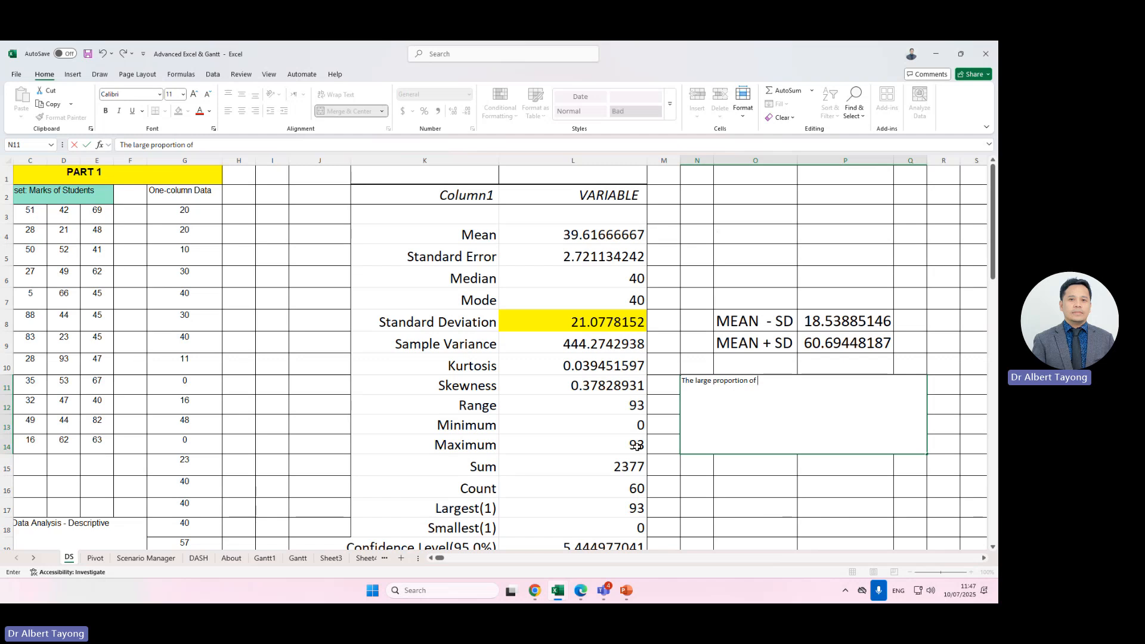
text(students' marks )
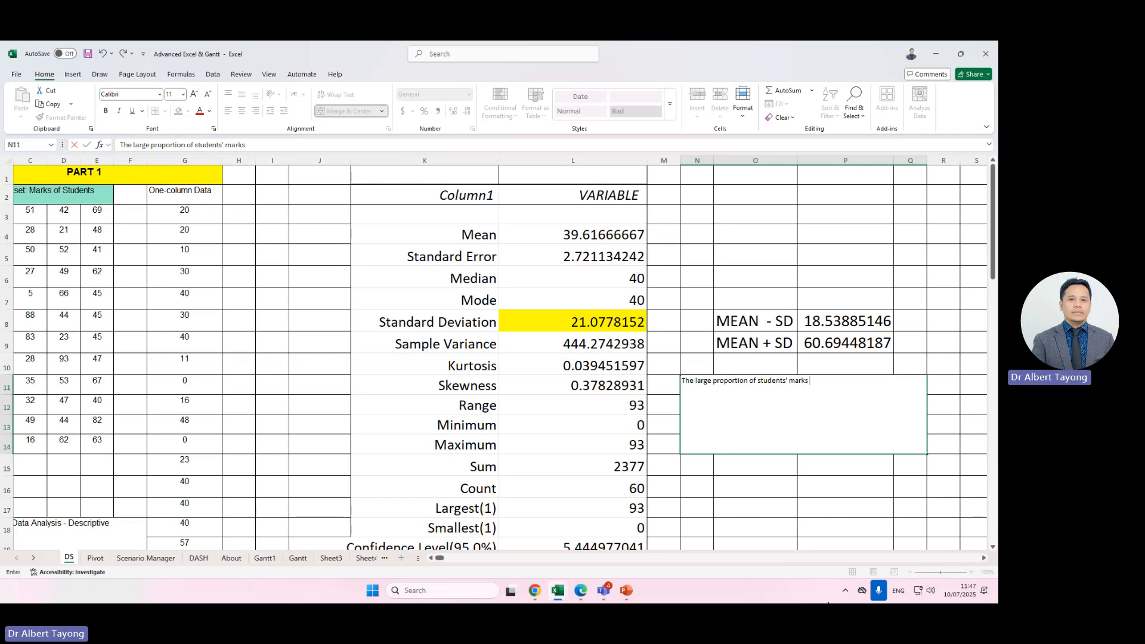
text(are cluttered around)
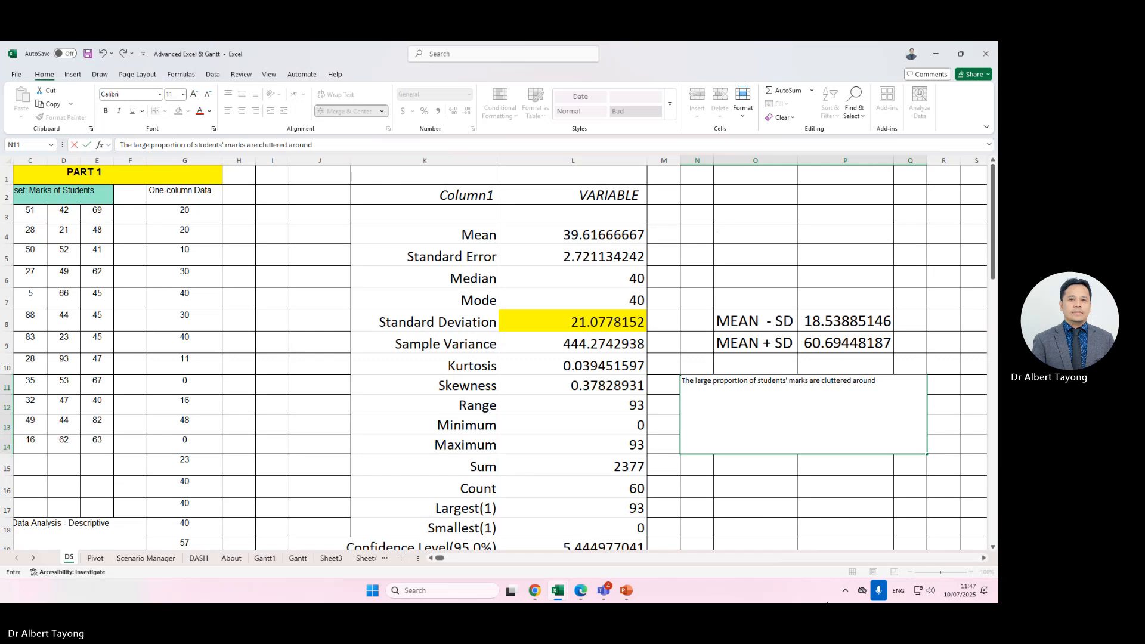
text( 21)
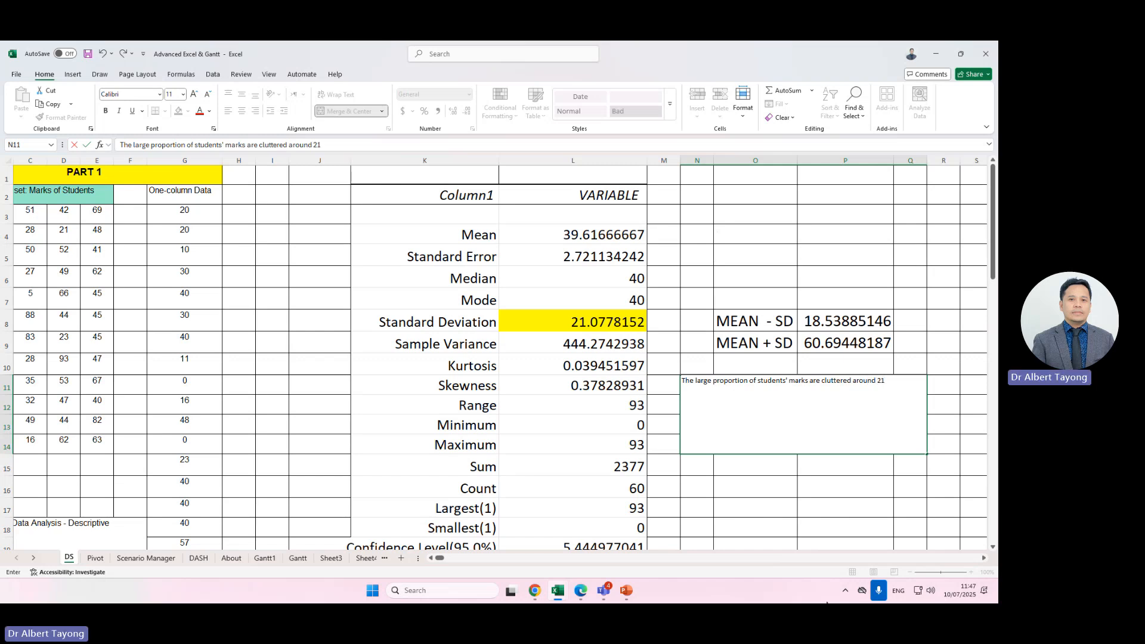
text(.077 from the mean,)
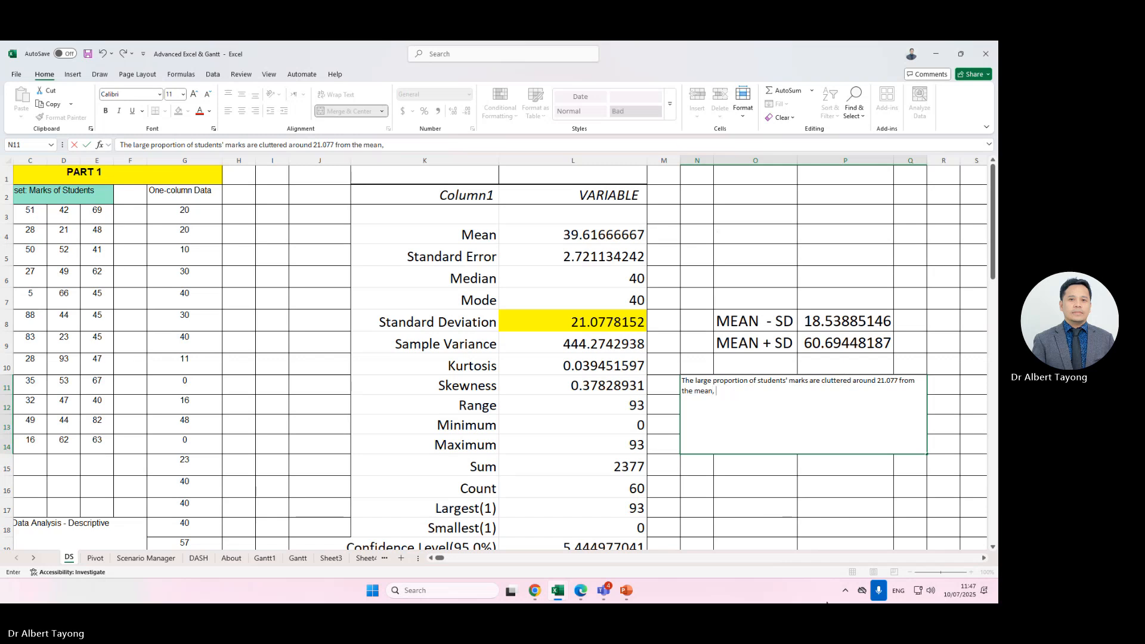
text( between 18)
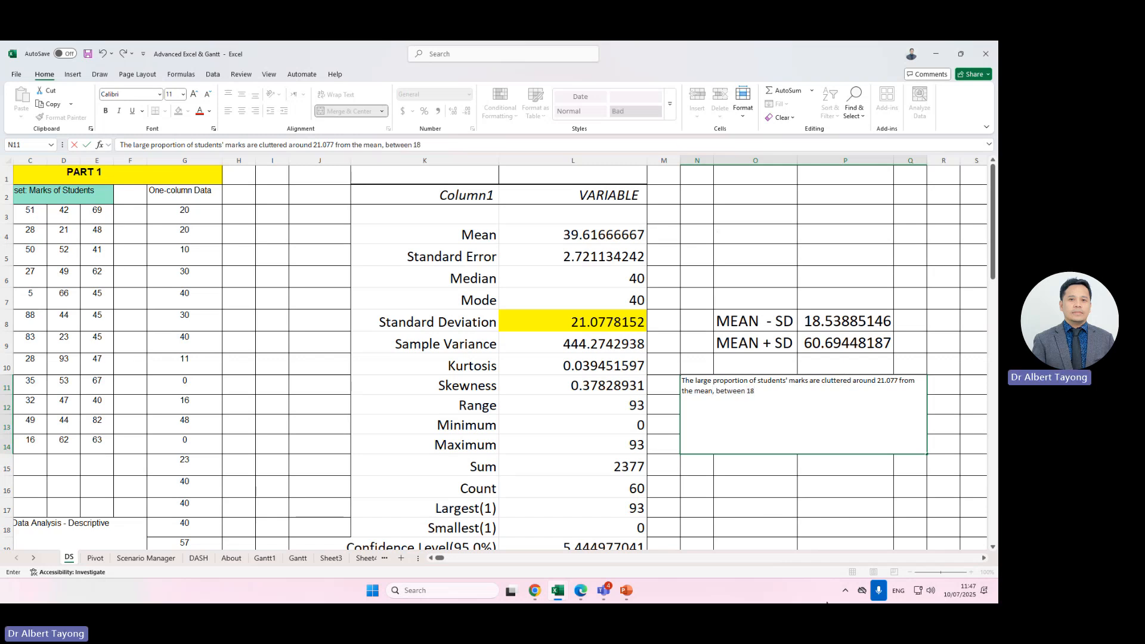
text(.5 and 60.69)
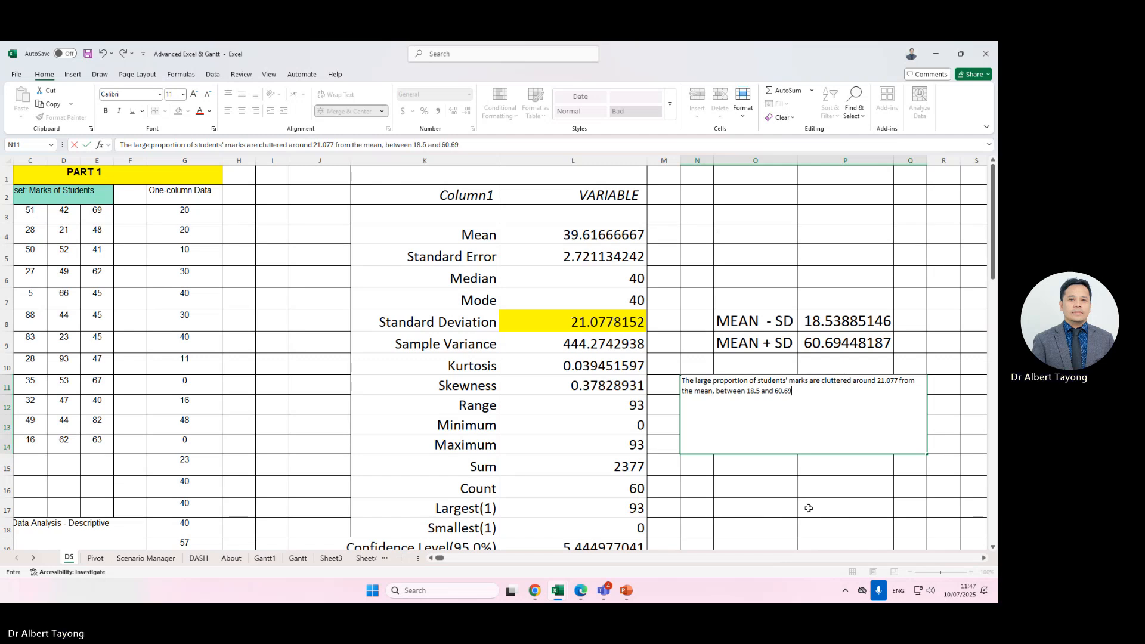
key(ctrl+Return)
click(183, 94)
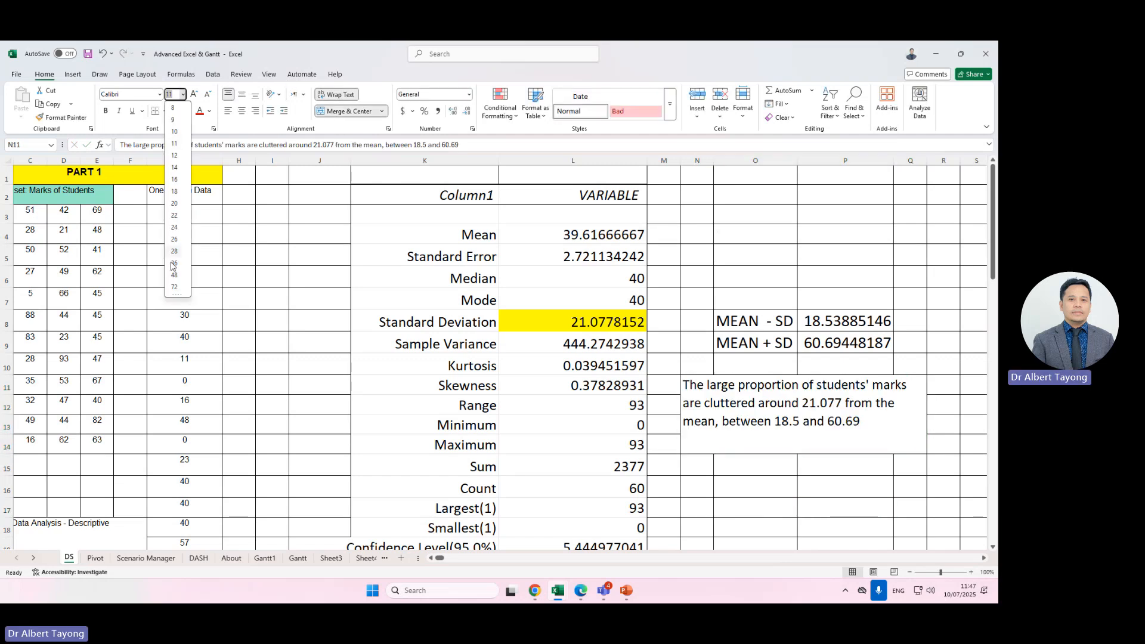
click(174, 222)
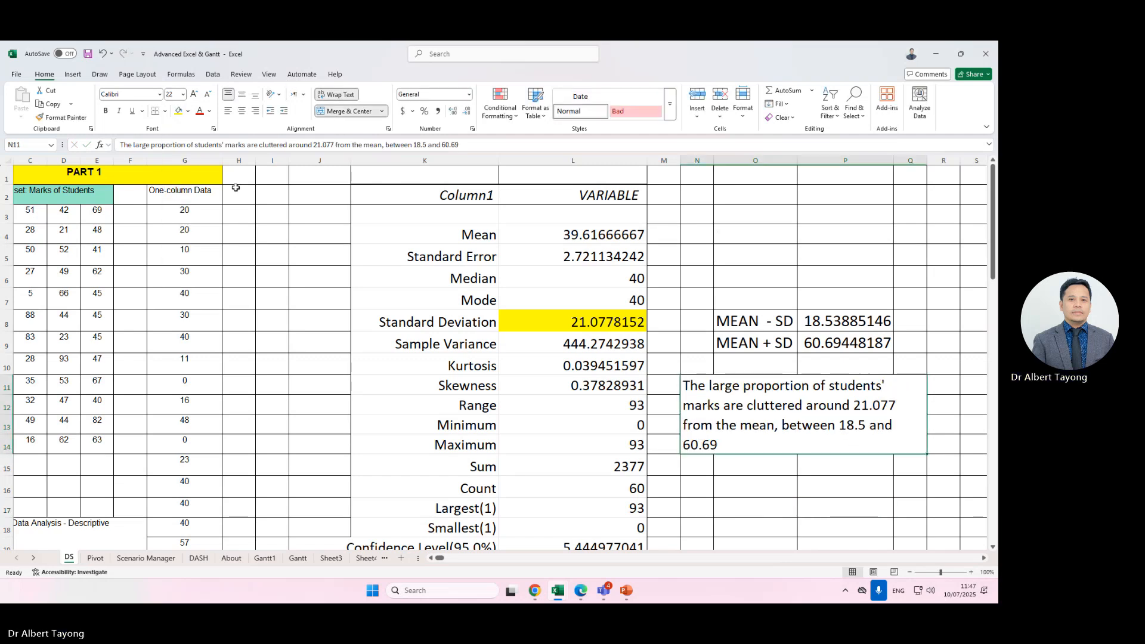
click(846, 507)
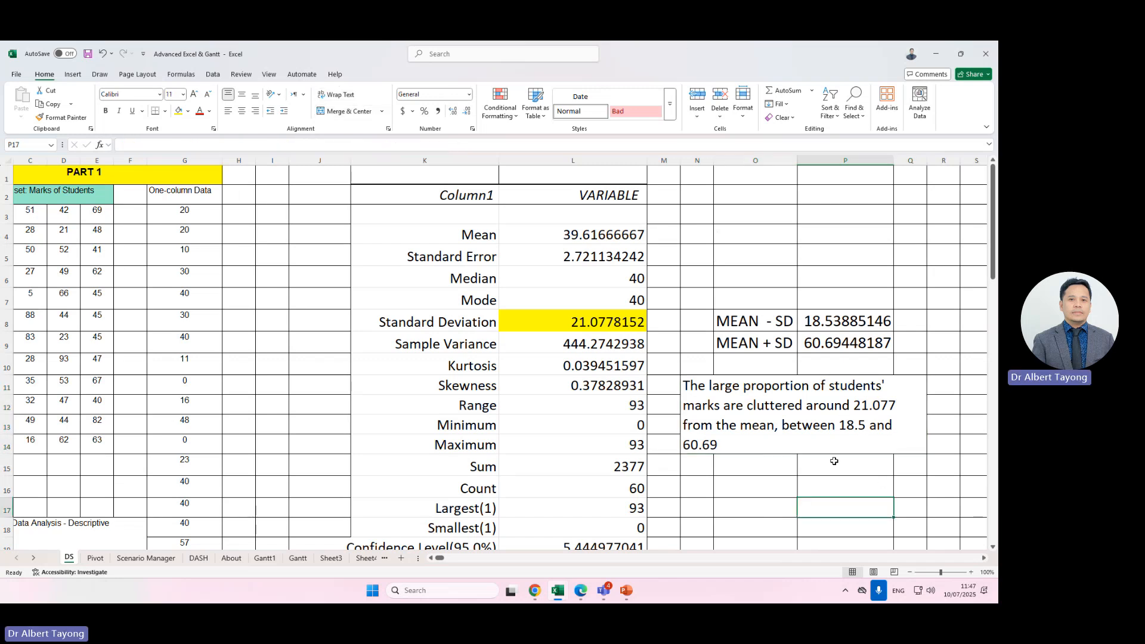
Append ' (approx. 68%).' to the end of the note in the merged cell.
click(826, 417)
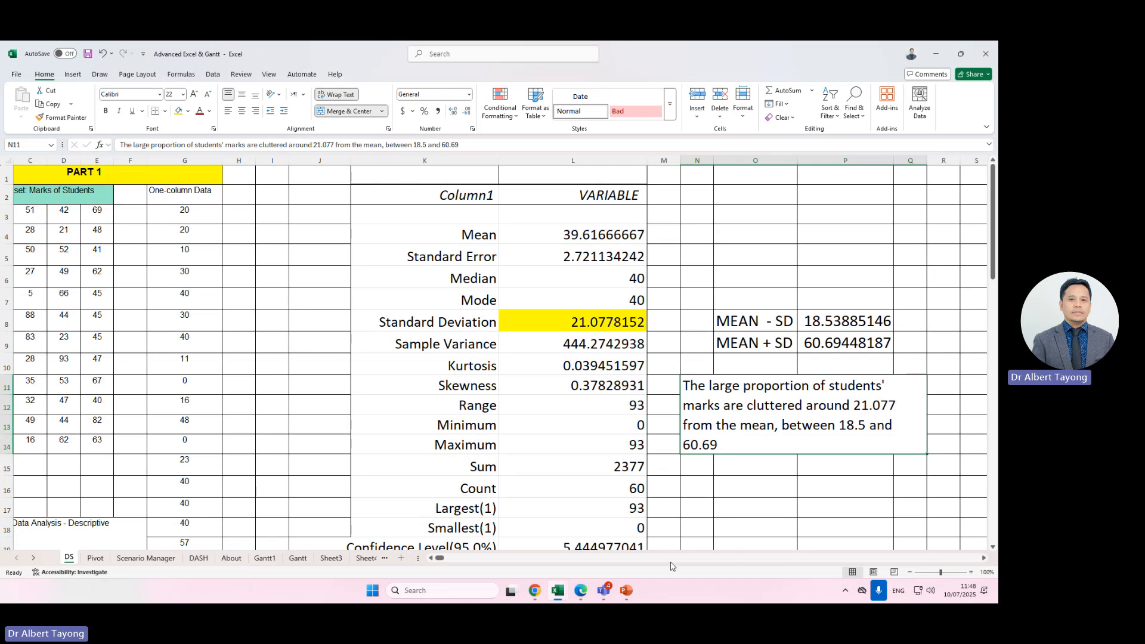
double_click(728, 451)
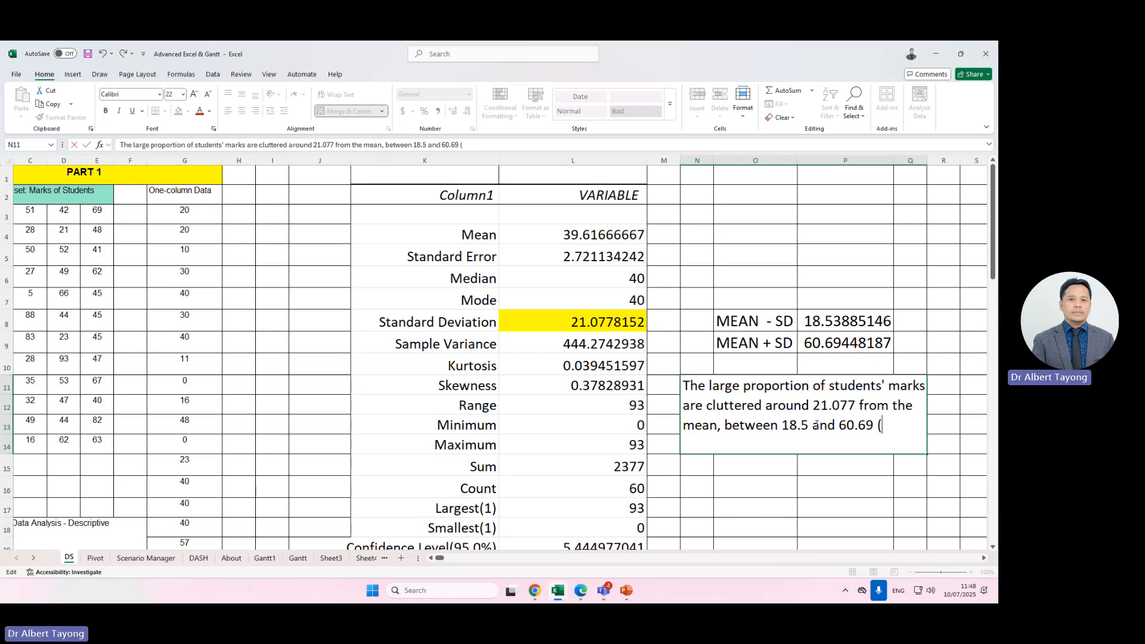
text(approx. 68%))
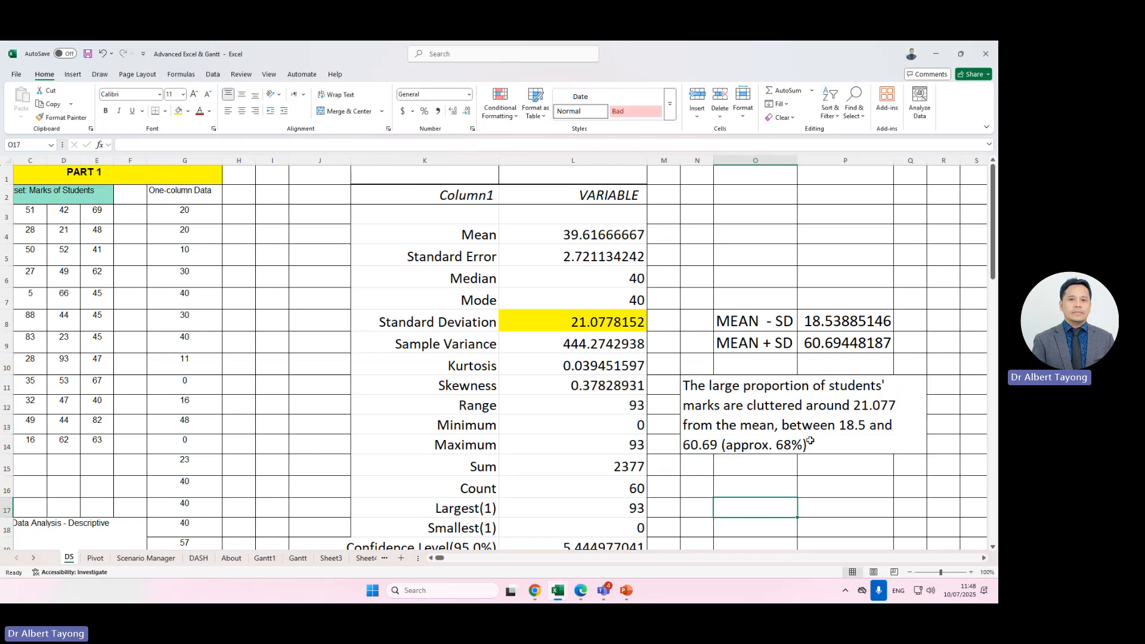
text(.)
click(770, 508)
Apply Between conditional formatting to the marks A3:E14 using $P$8 and $P$9 as the limits, with light red fill.
click(595, 327)
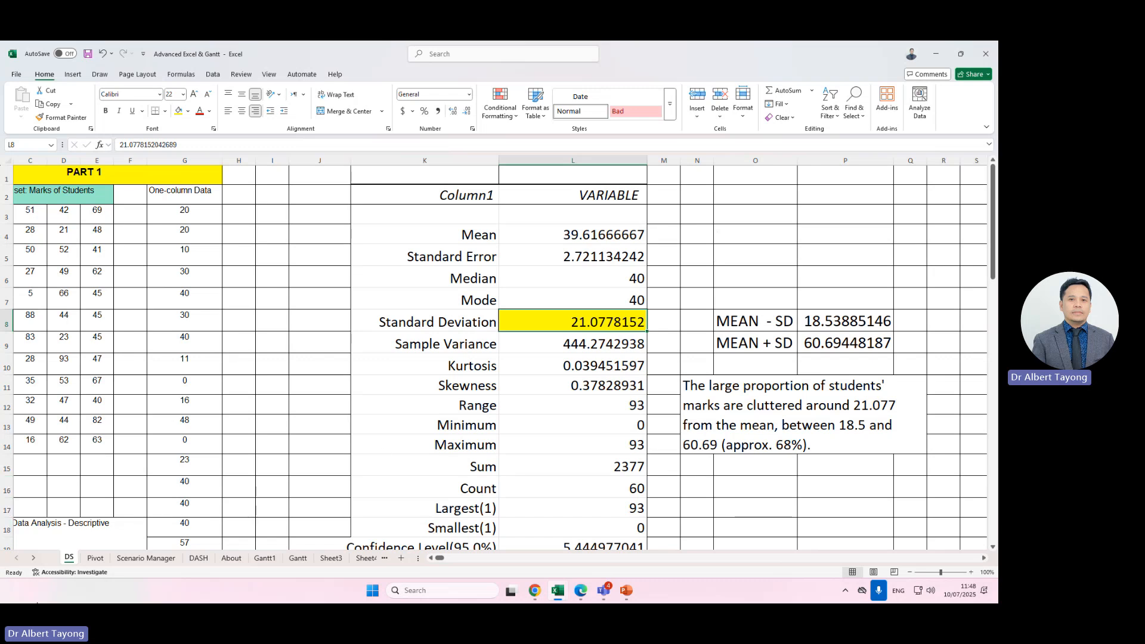
click(431, 558)
click(431, 557)
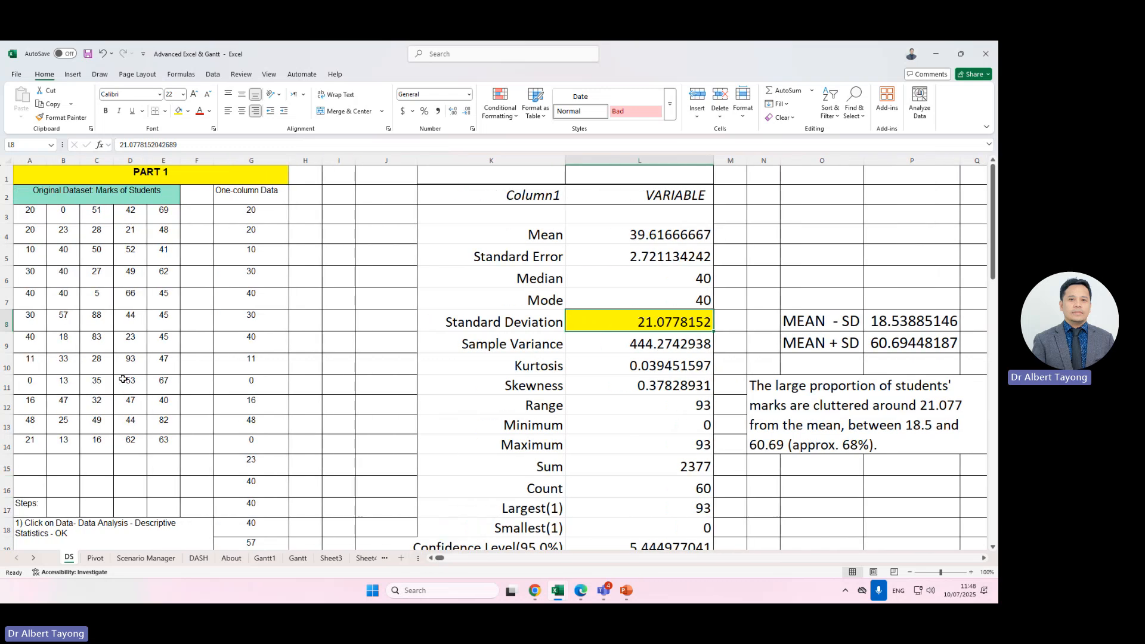
click(36, 214)
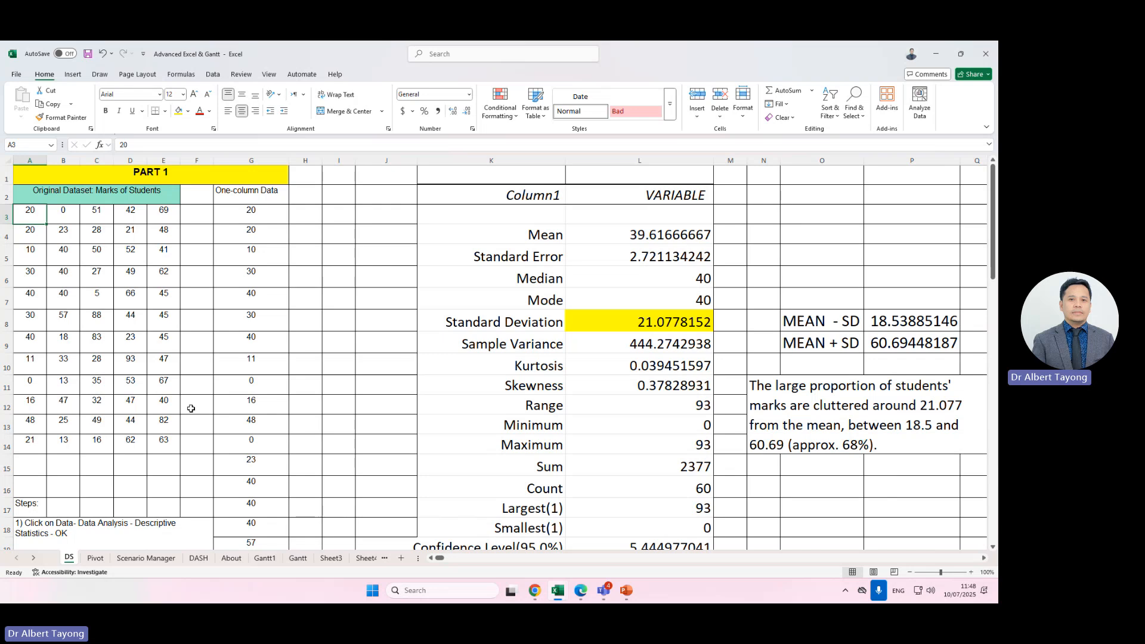
drag(36, 212, 163, 441)
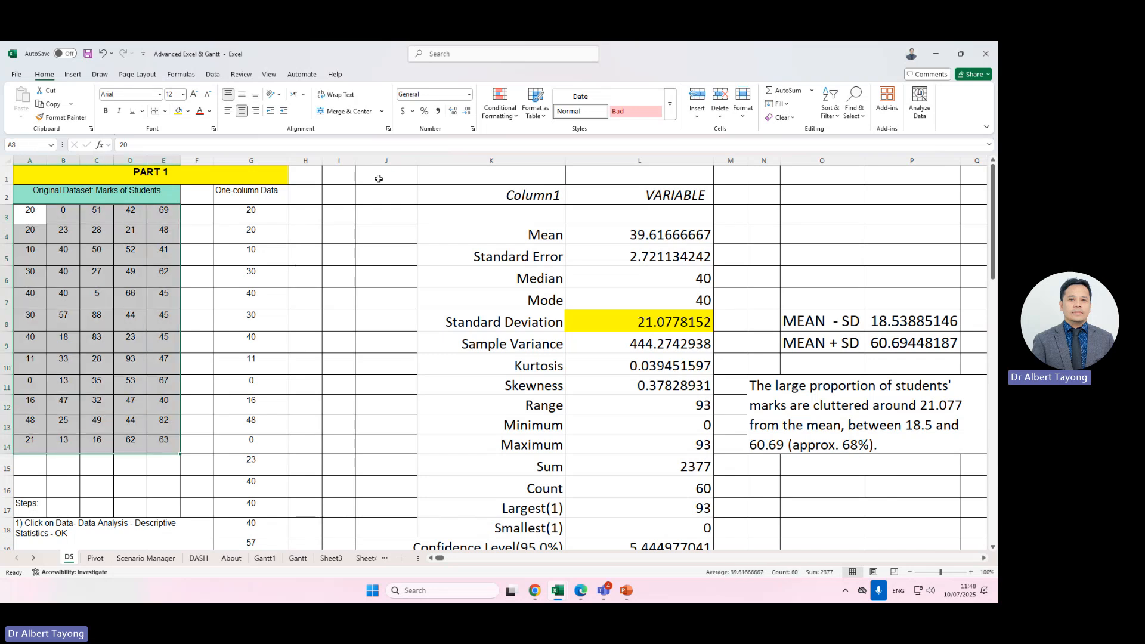
click(506, 115)
mouse_move(537, 137)
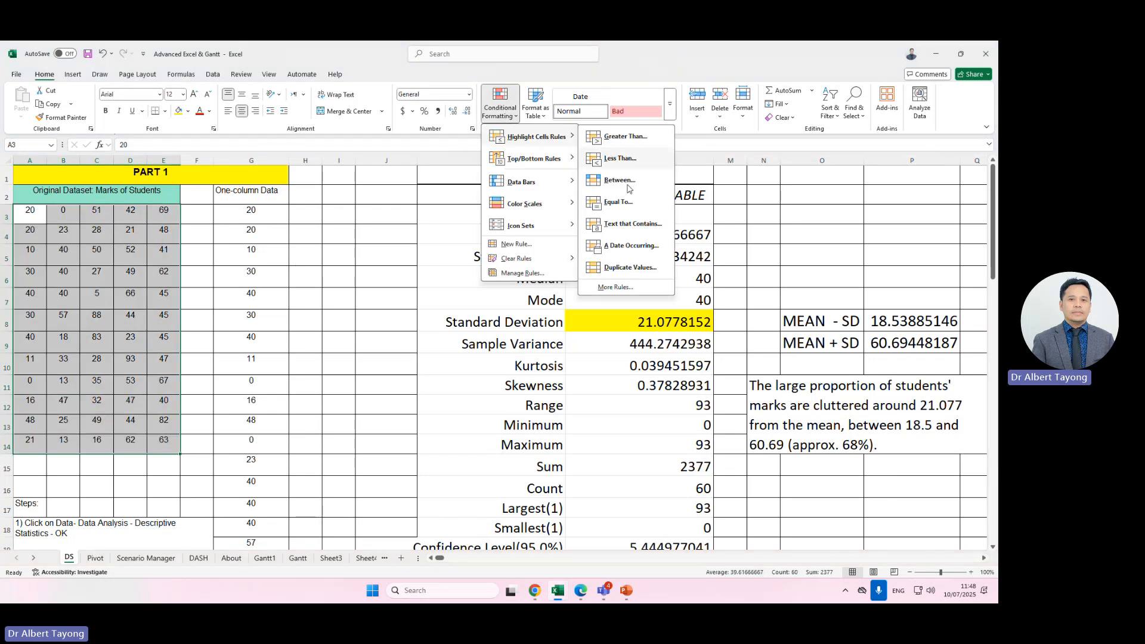
click(620, 180)
drag(754, 298, 510, 242)
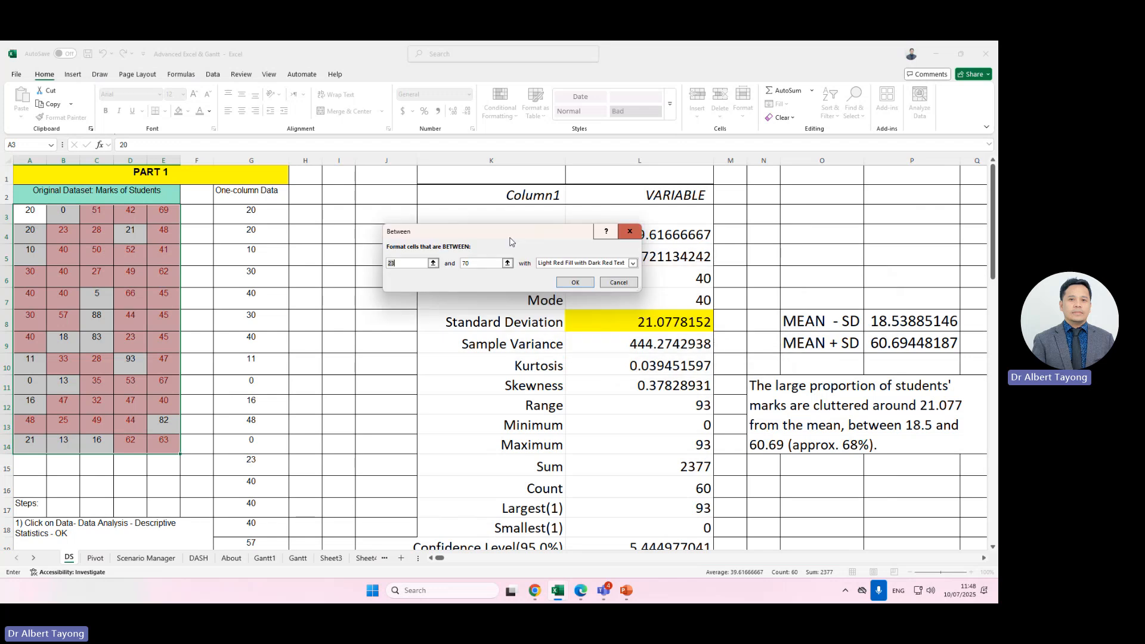
click(912, 321)
key(Tab)
click(892, 349)
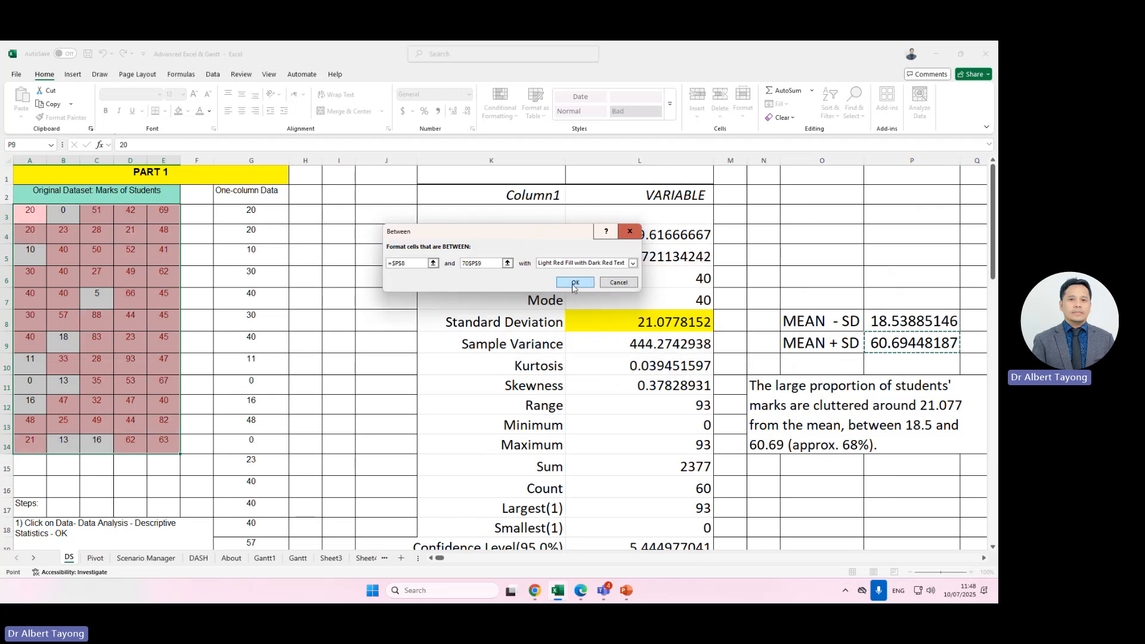
key(Return)
Examine the highlighted marks in the dataset alongside the note.
click(76, 298)
drag(38, 220, 177, 446)
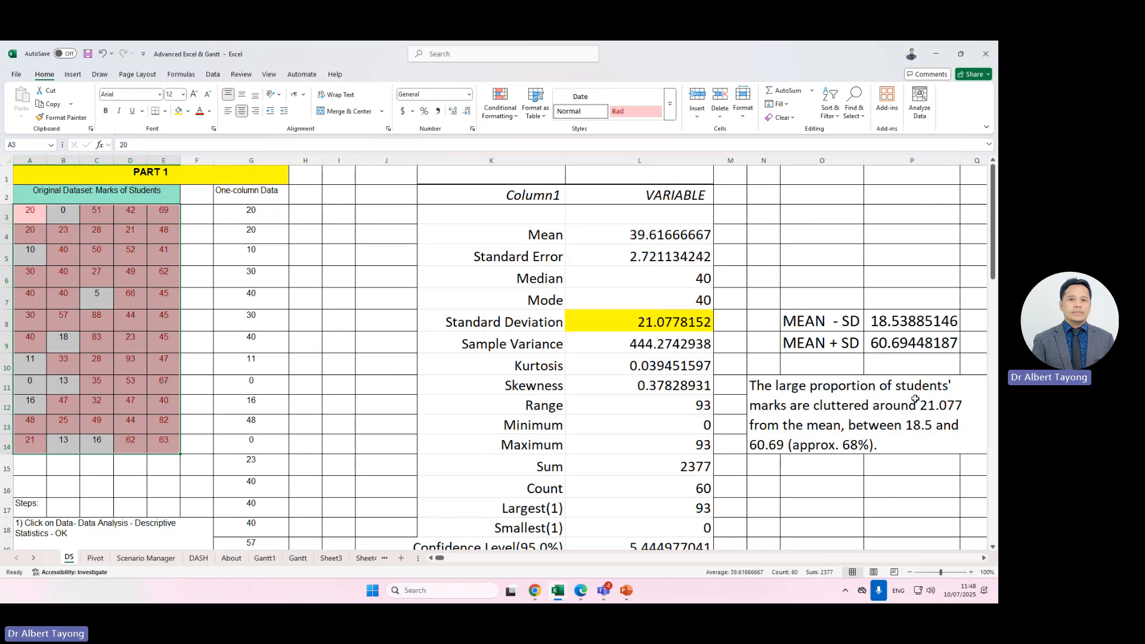
drag(36, 219, 162, 451)
drag(33, 217, 141, 433)
click(781, 399)
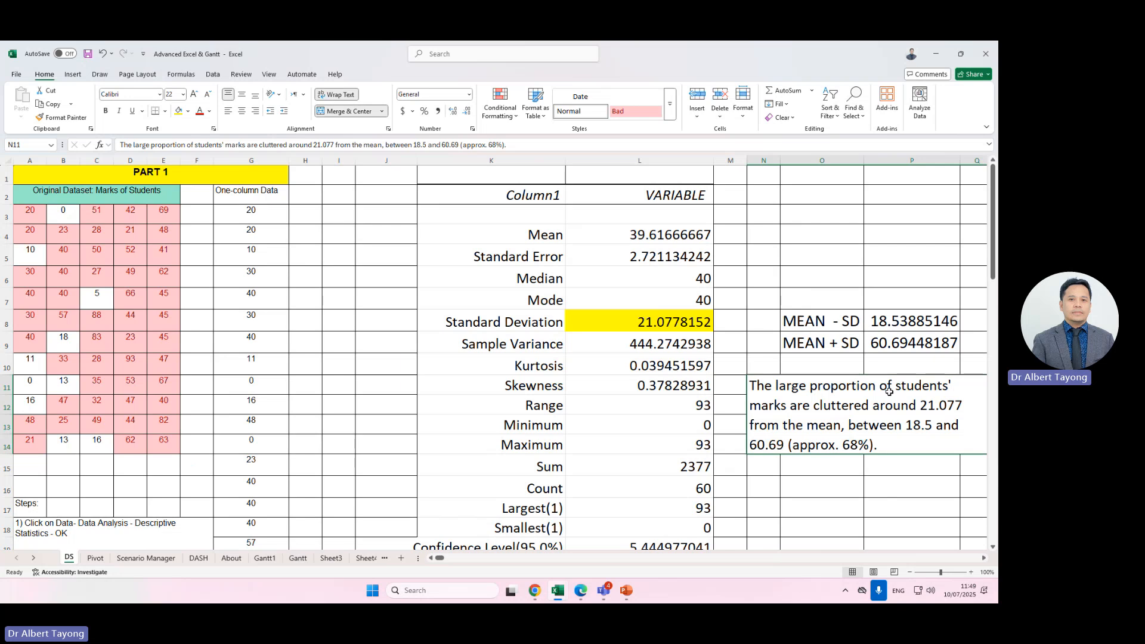
click(914, 468)
click(611, 325)
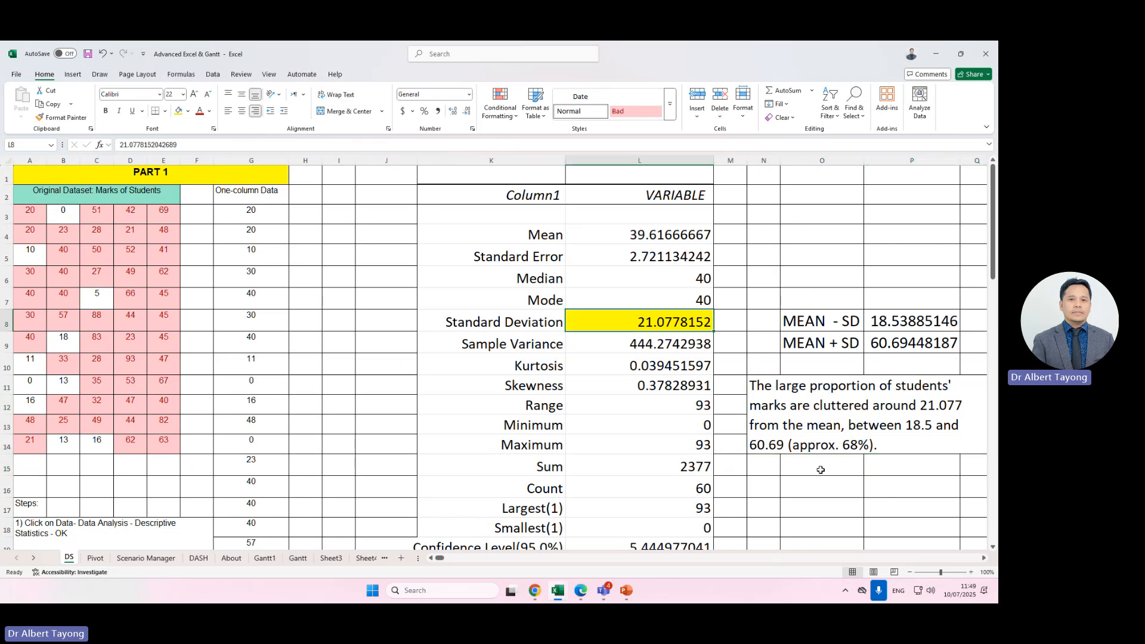
click(830, 480)
scroll(841, 485, down, 2)
scroll(841, 484, up, 2)
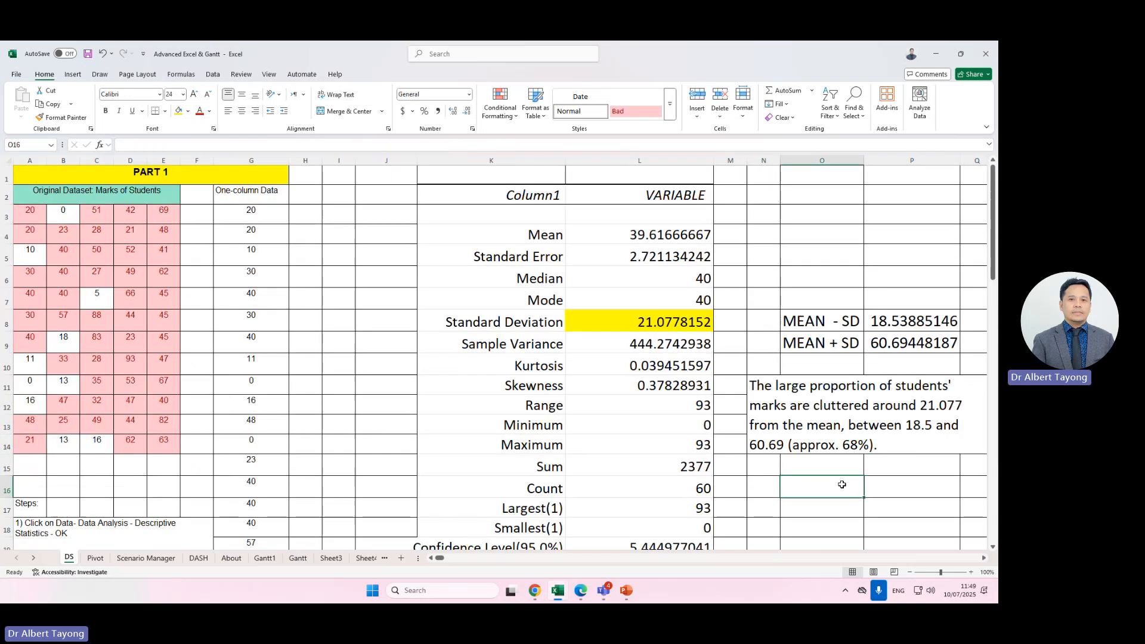
scroll(841, 484, down, 1)
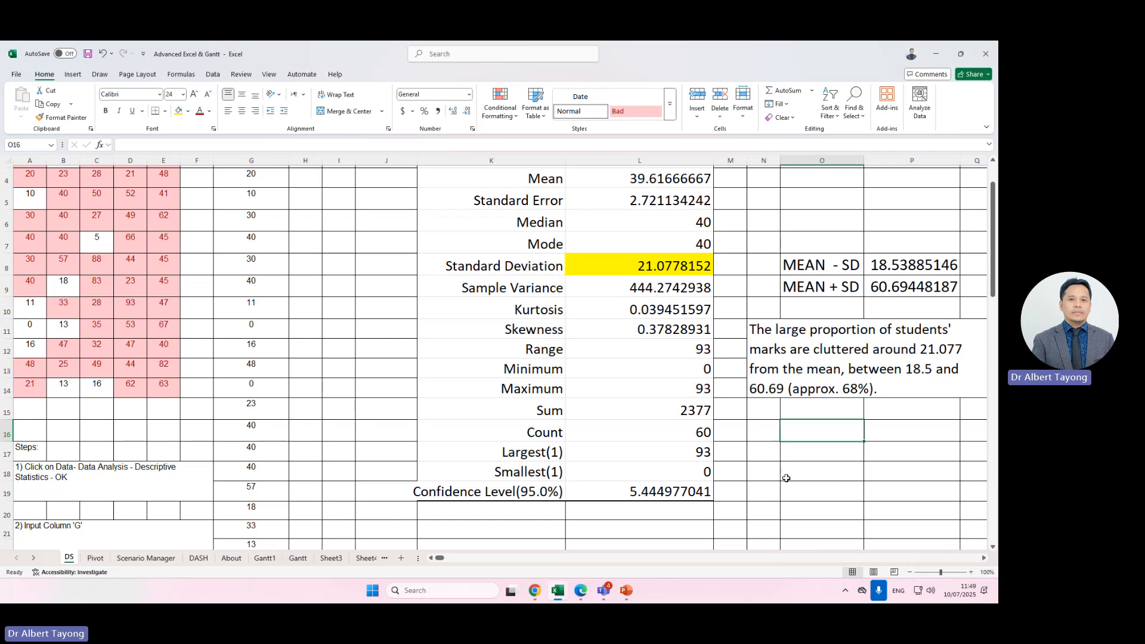
Examine the Kurtosis, Skewness and other values in the descriptive statistics output.
click(656, 288)
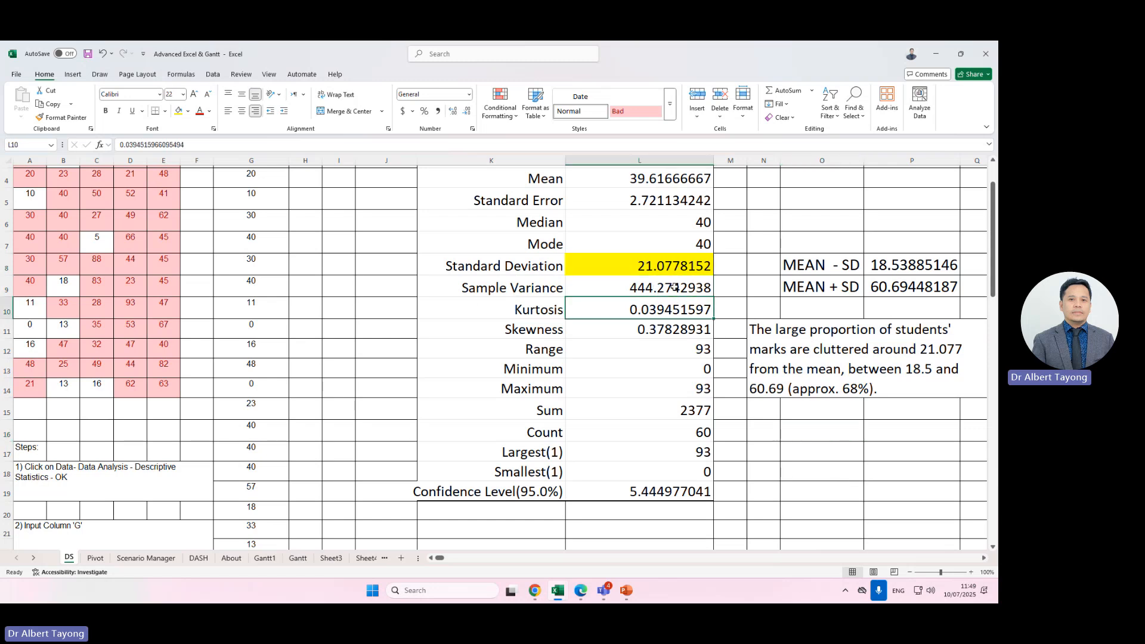
click(680, 269)
click(662, 284)
click(671, 327)
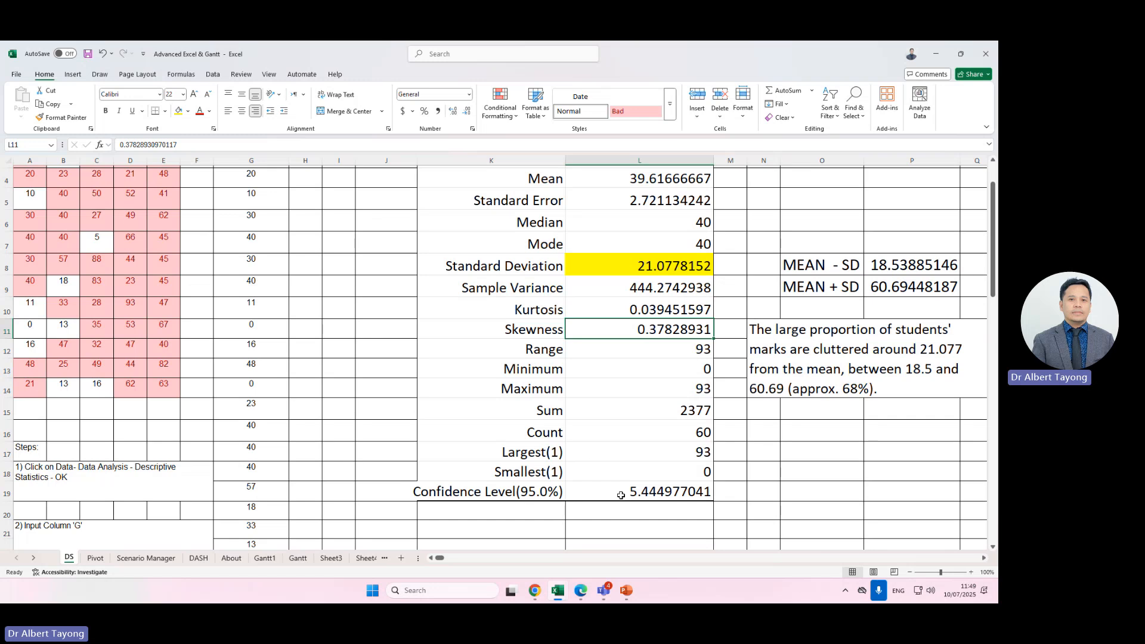
click(733, 458)
click(648, 331)
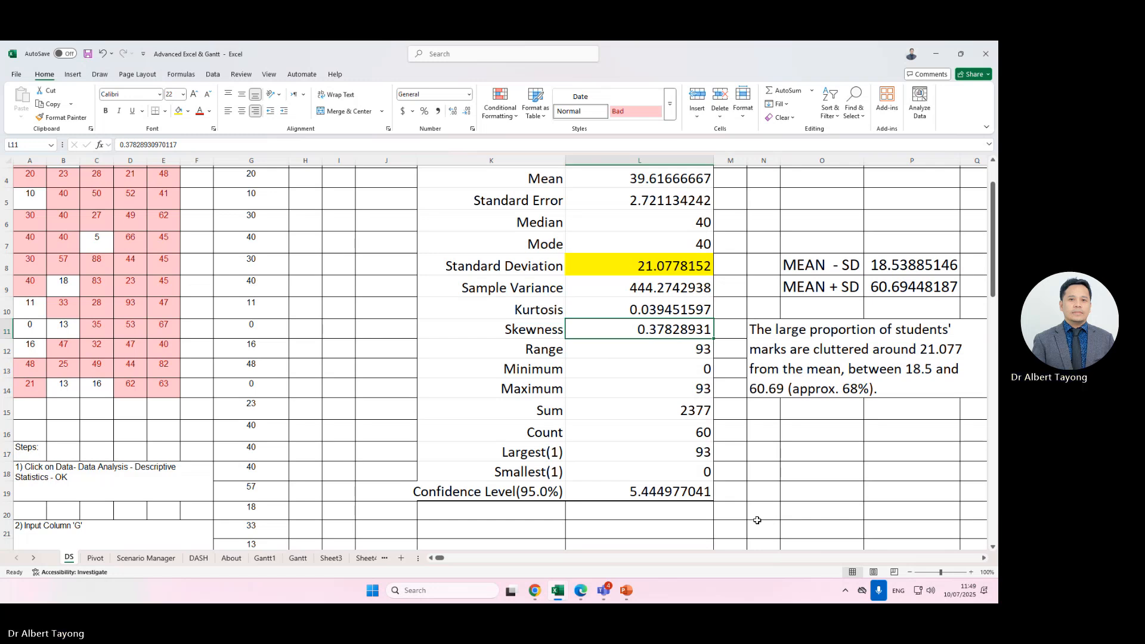
scroll(637, 447, down, 1)
scroll(637, 446, up, 2)
click(136, 194)
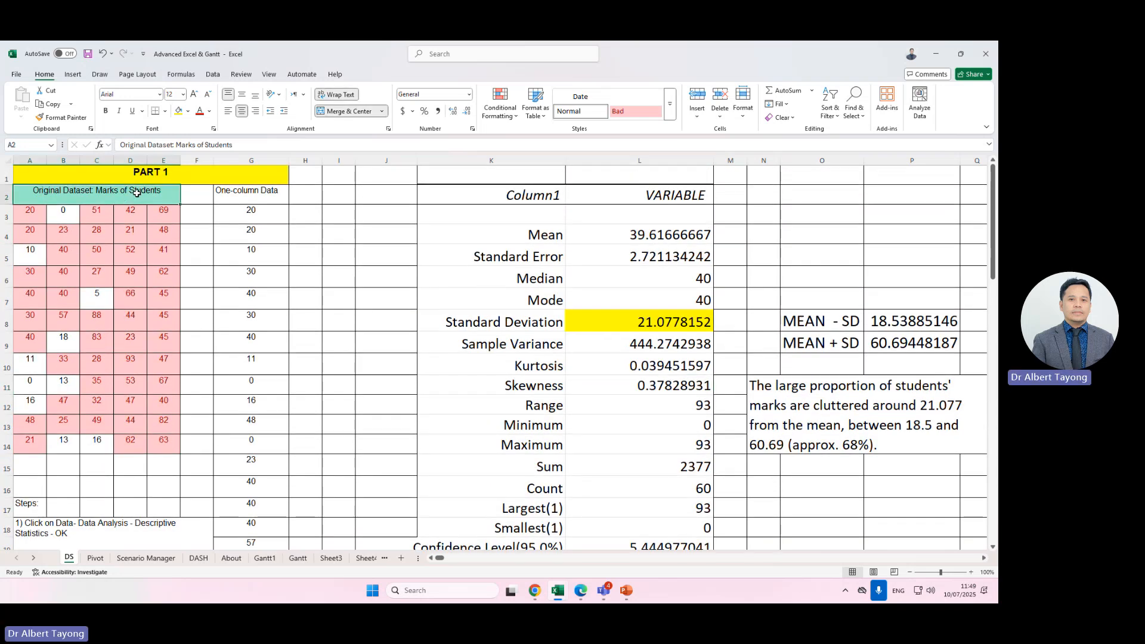
drag(242, 309, 244, 311)
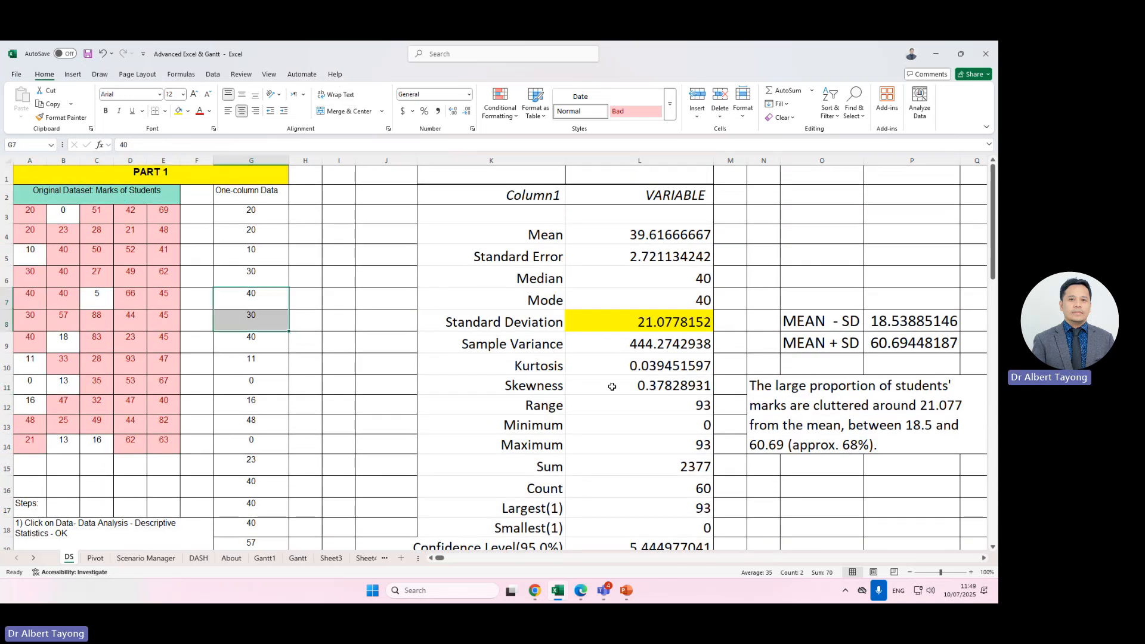
click(667, 389)
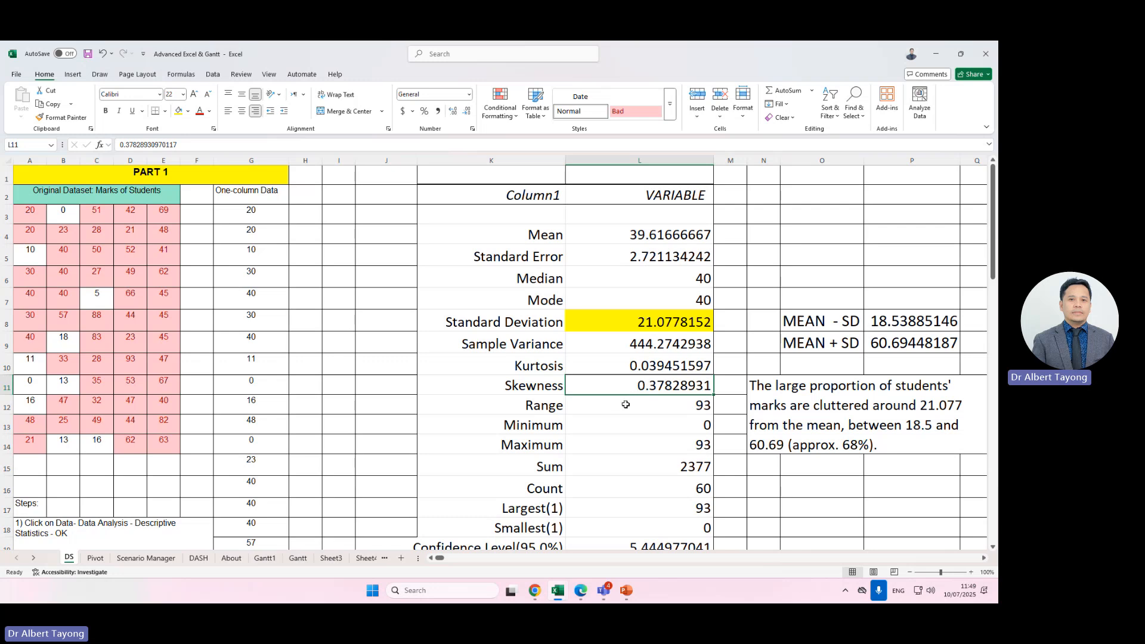
scroll(624, 396, down, 1)
scroll(454, 438, down, 3)
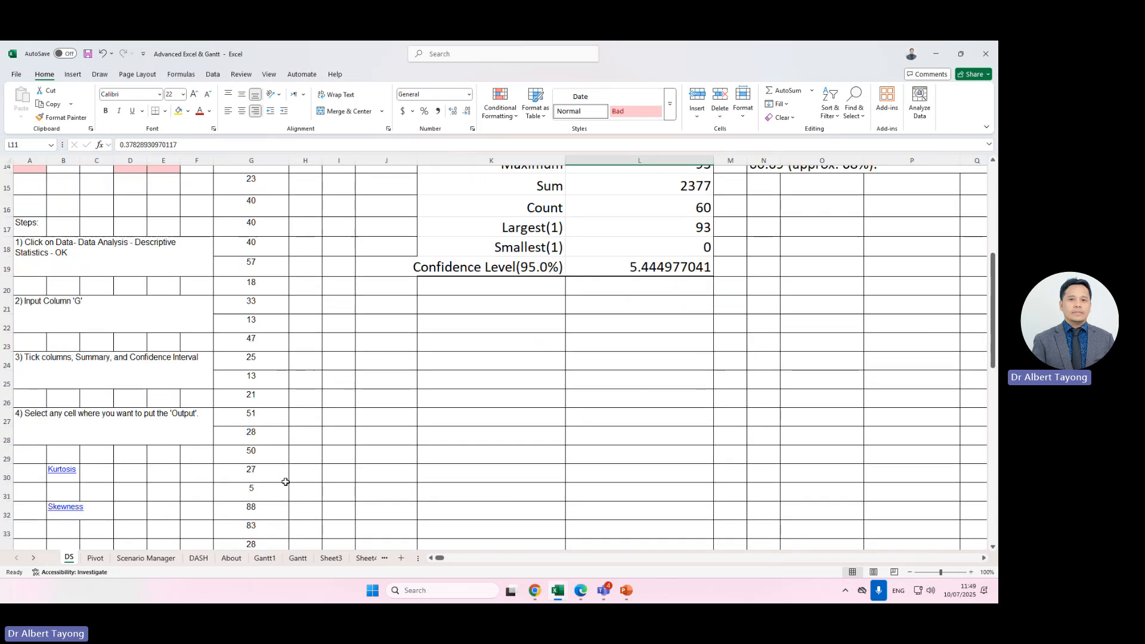
Follow the Skewness hyperlink in the steps notes to open the skewness diagram sheet.
click(337, 510)
click(71, 511)
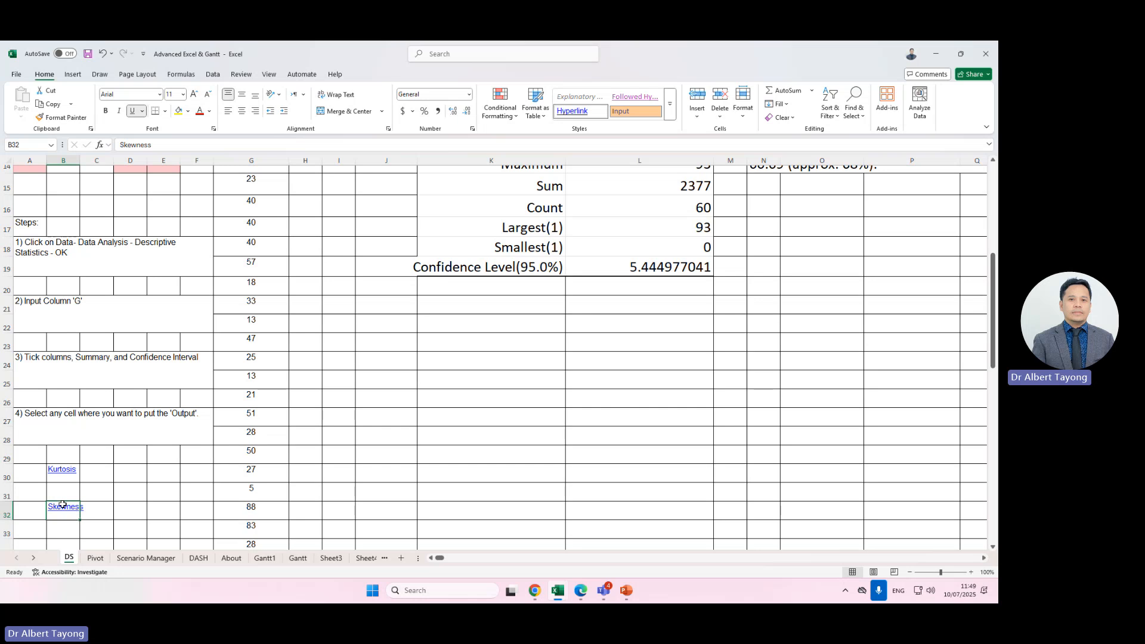
click(185, 529)
click(66, 507)
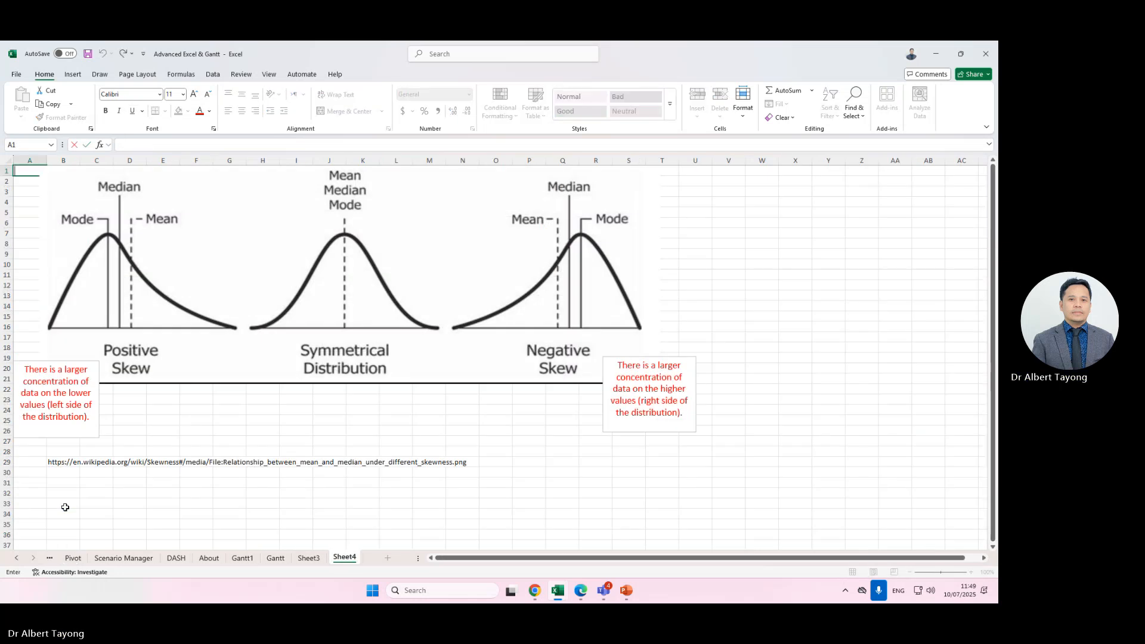